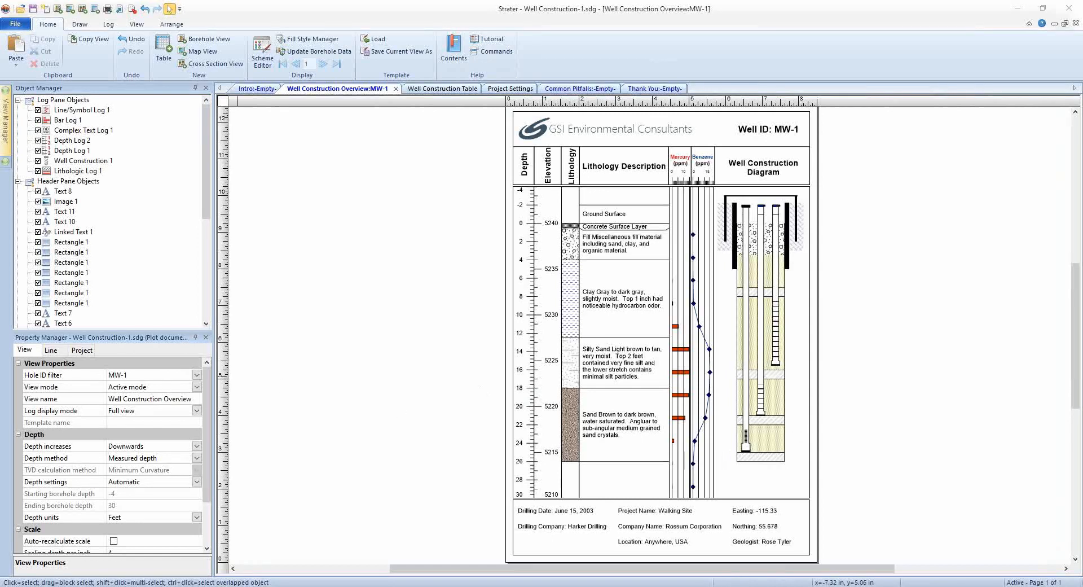
Step: Open the Well Construction Table, shrink its window beside the WellConstruction.png picture in Photos, and enlarge the well diagram
left_click(456, 90)
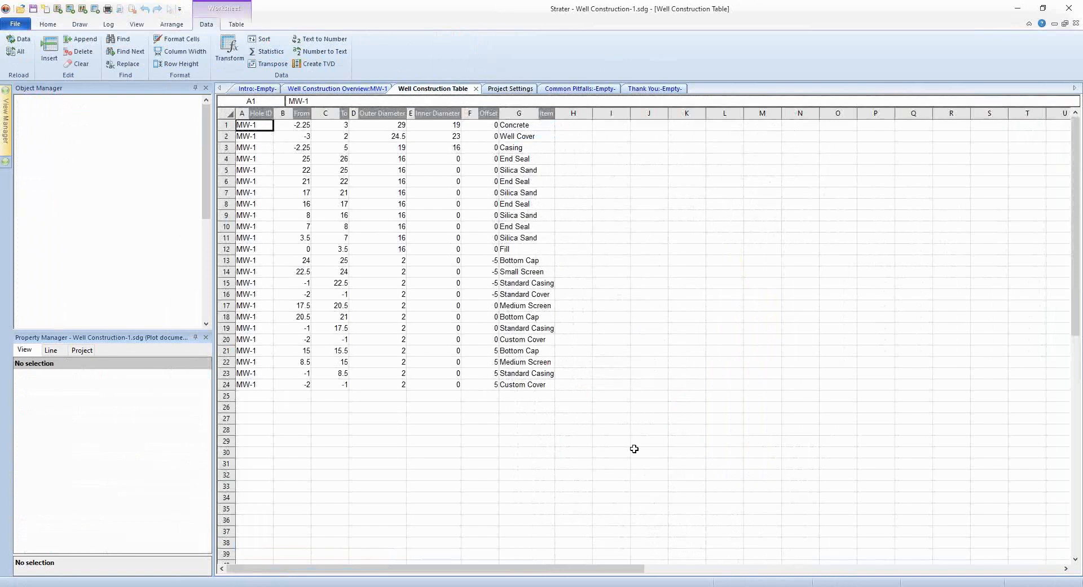
left_click(1043, 9)
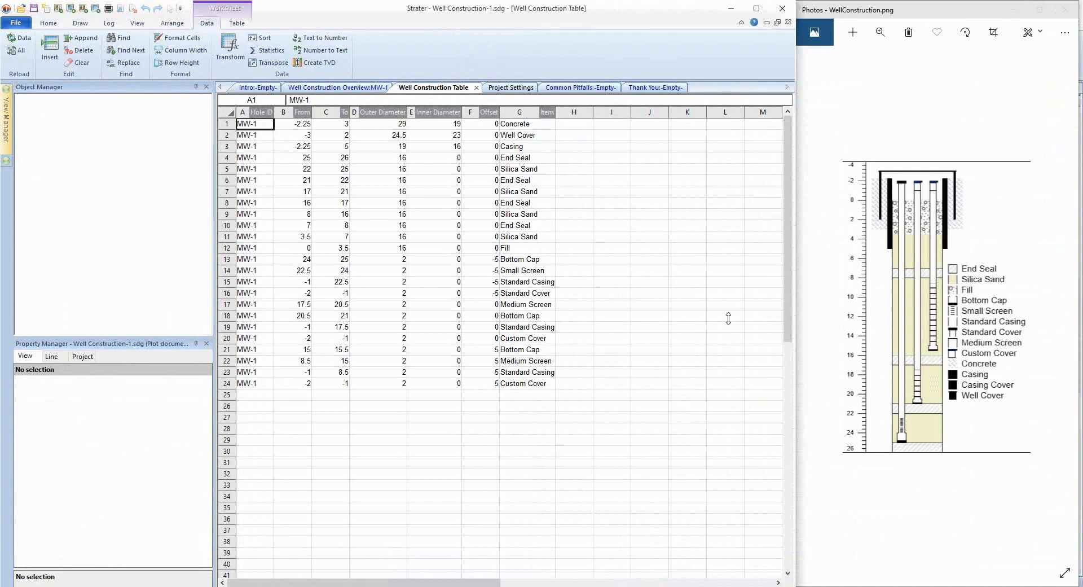
left_click(882, 33)
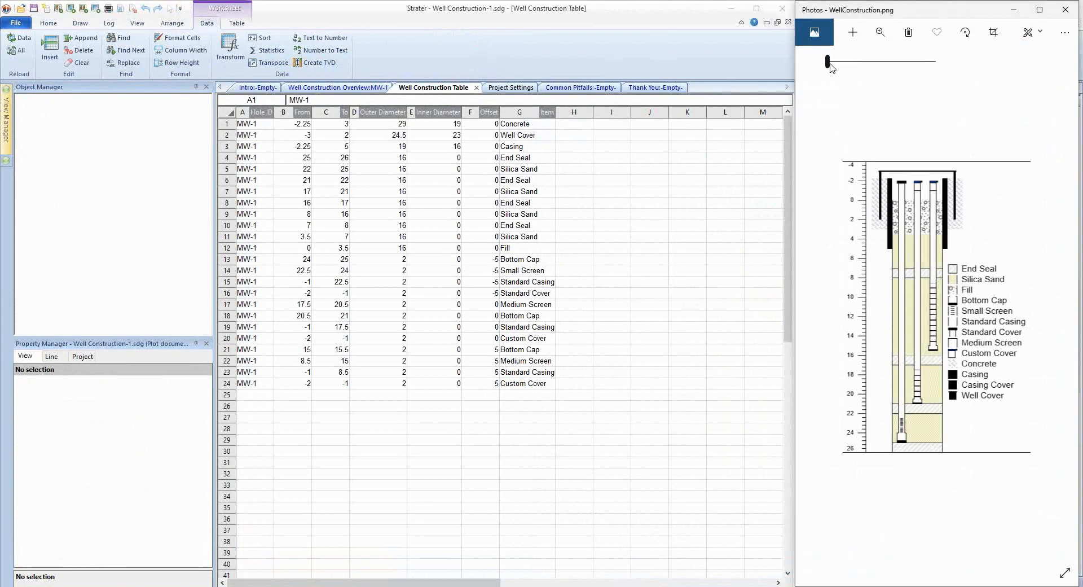
mouse_move(831, 61)
left_mouse_down()
mouse_move(850, 64)
mouse_move(841, 64)
left_mouse_up()
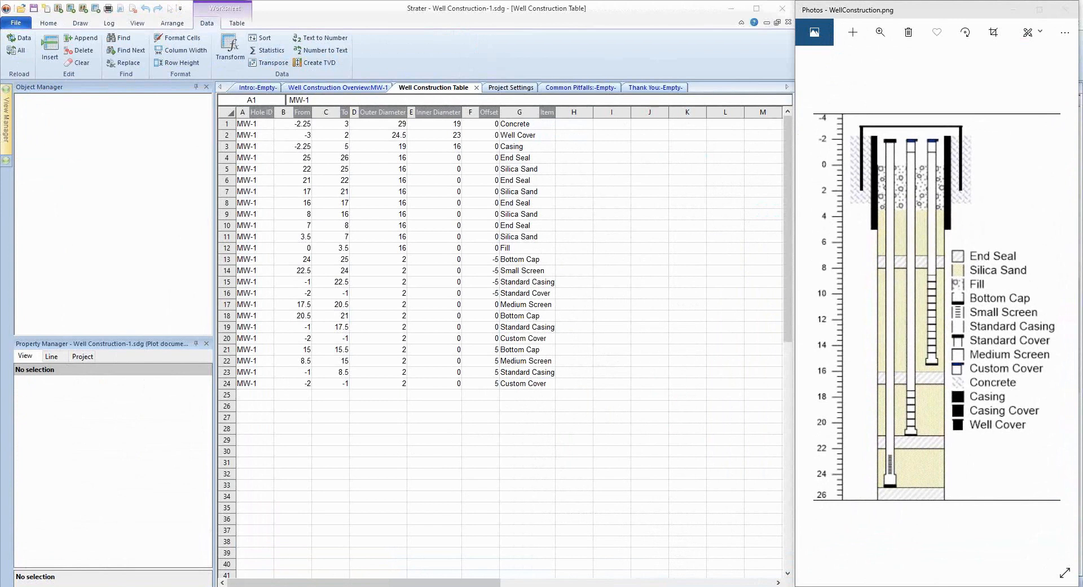
Step: Examine the table's columns one by one: Hole ID, From, To, Outer Diameter, Inner Diameter, Offset and Item
left_click(262, 113)
left_click(263, 112)
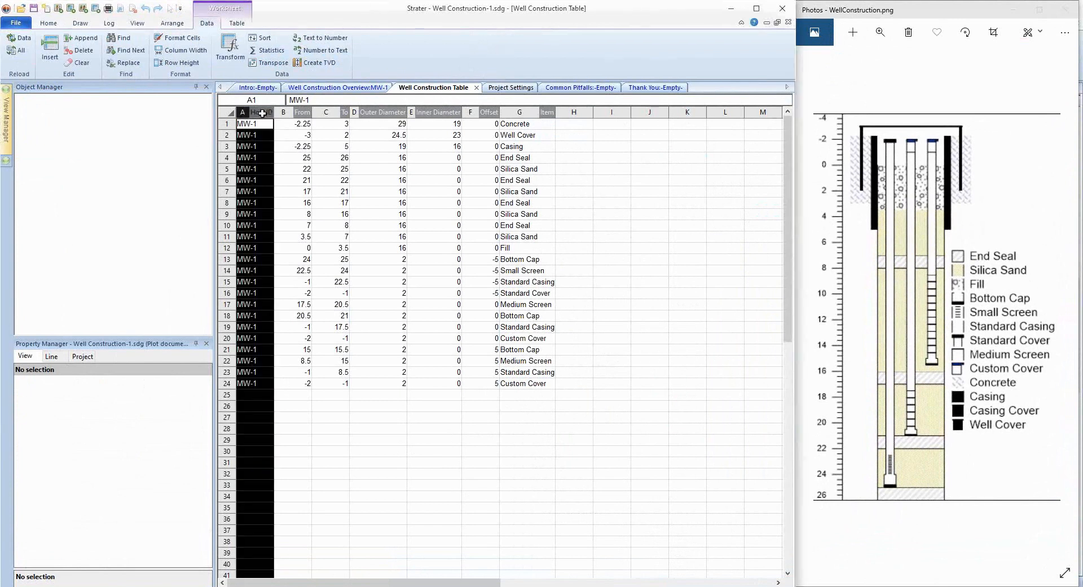
left_click(307, 112)
left_click(342, 112)
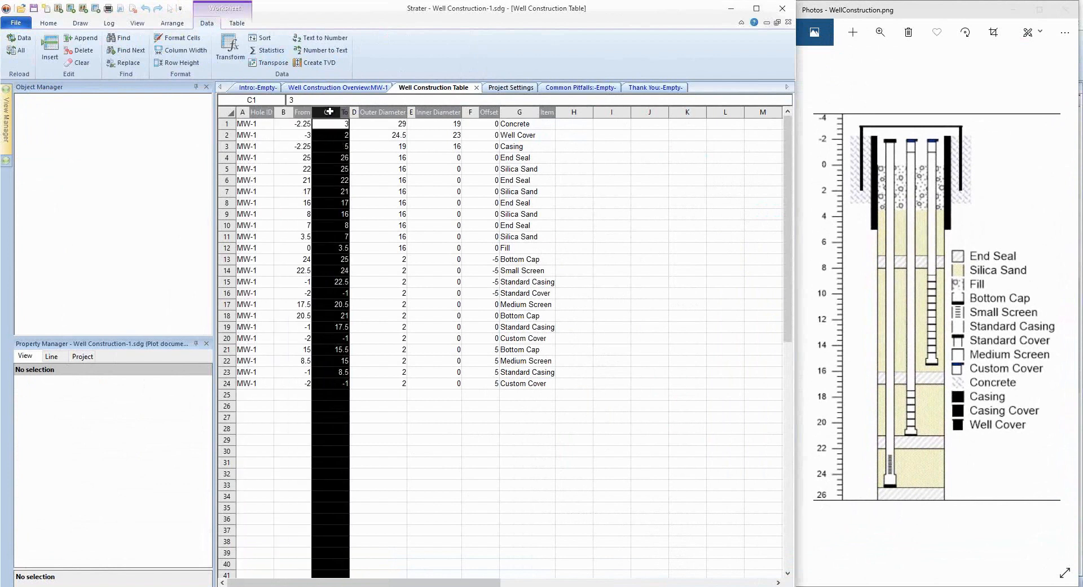
left_click(382, 111)
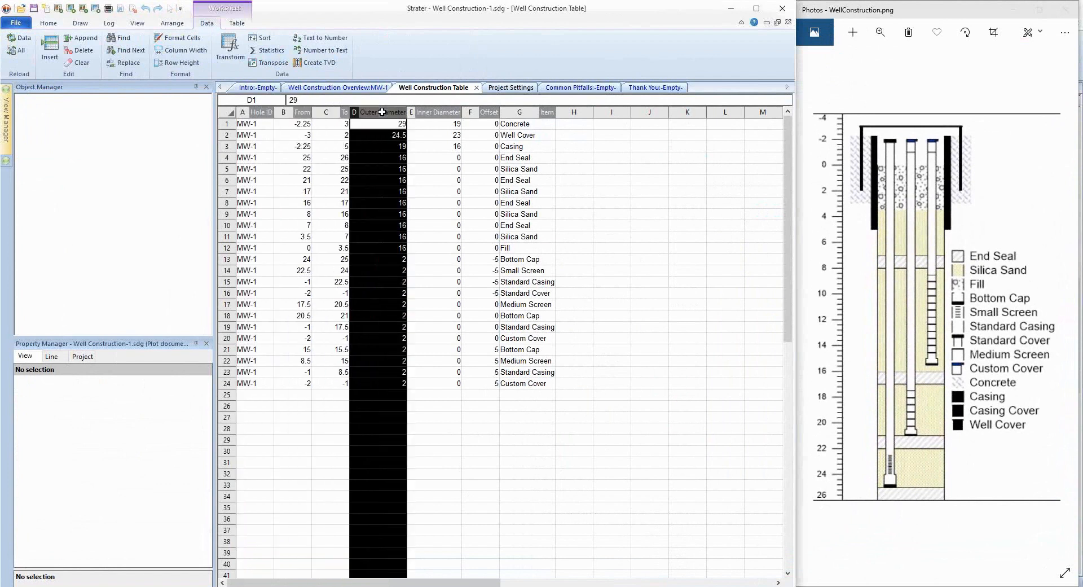
left_click(428, 113)
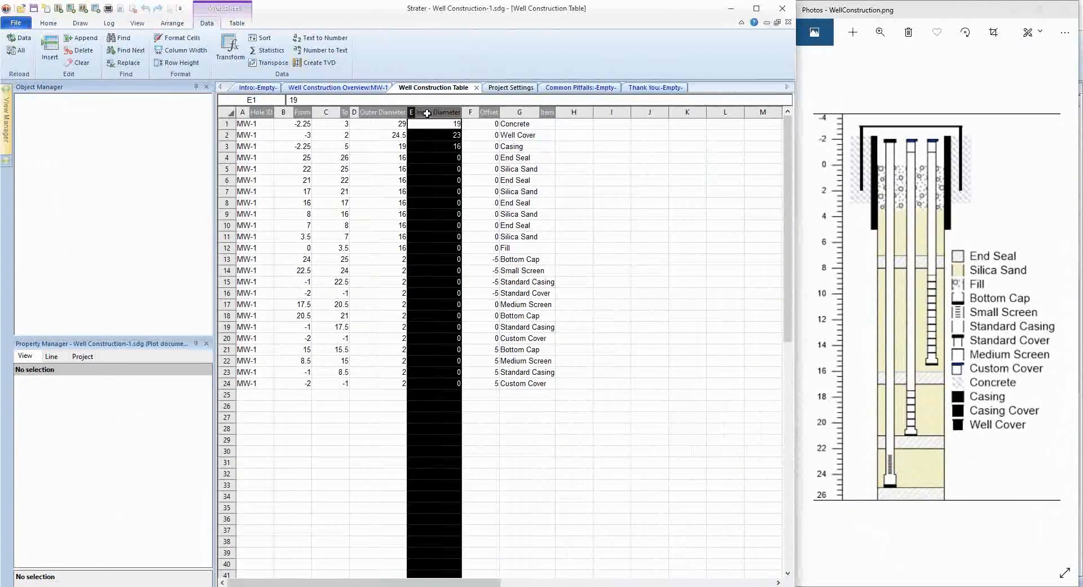
left_click(488, 112)
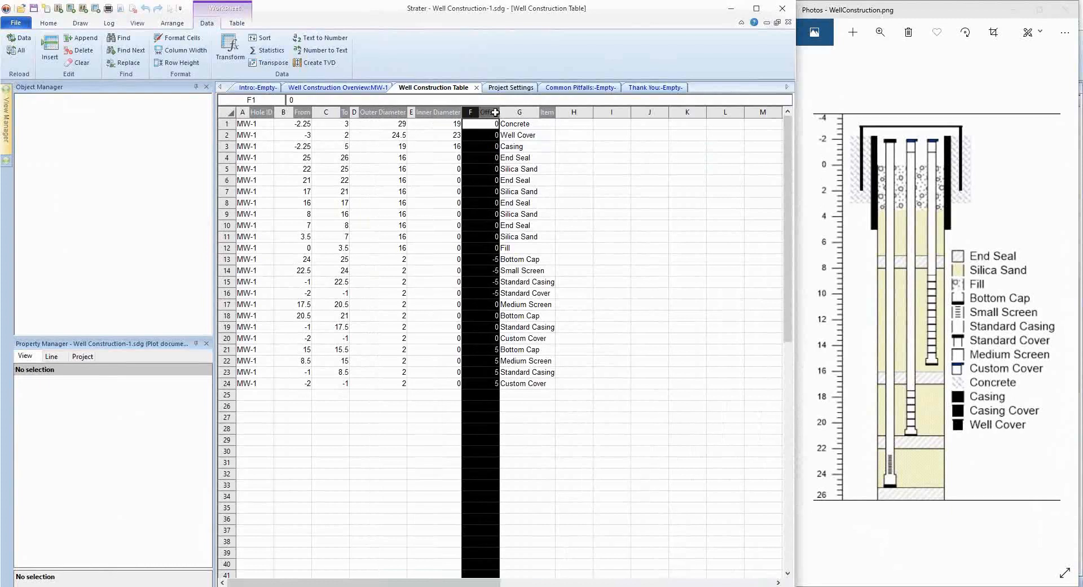
left_click(548, 115)
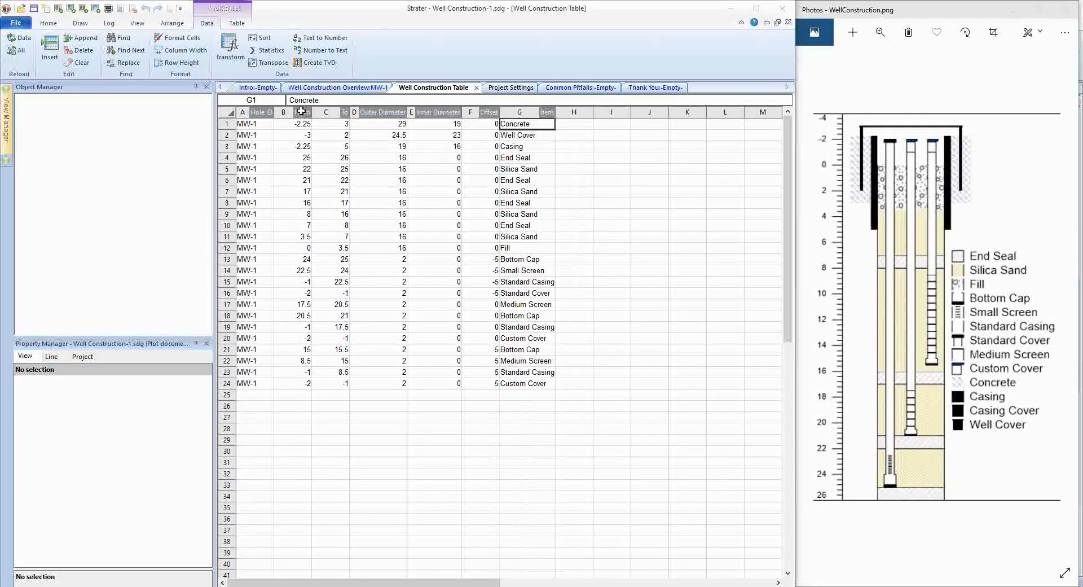
Step: Examine the From/To depth columns and the outer and inner diameter columns, checking the Concrete row's diameters against the diagram
left_click_drag(301, 111, 336, 111)
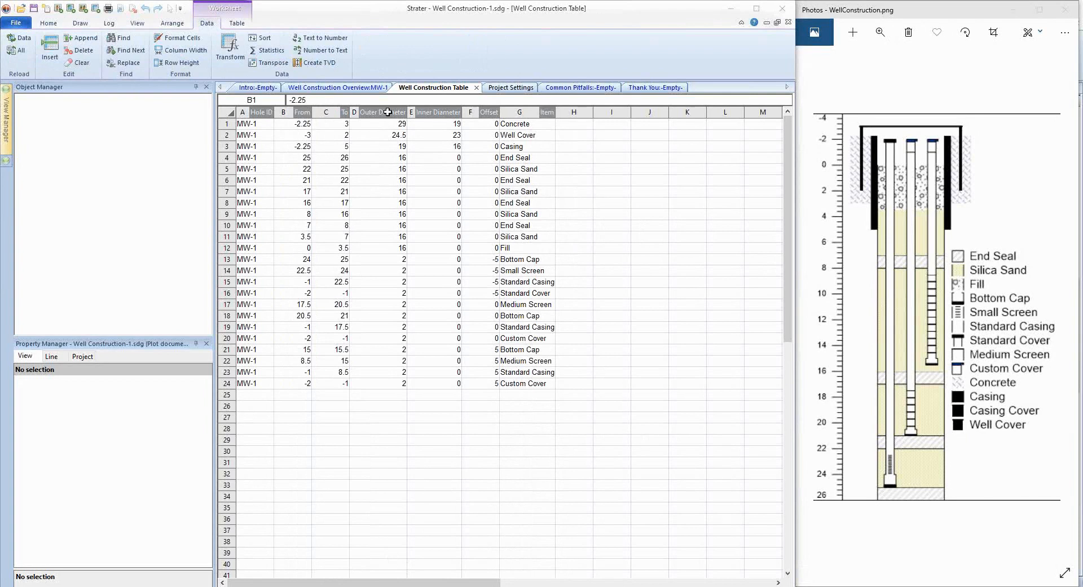
left_click_drag(388, 112, 457, 113)
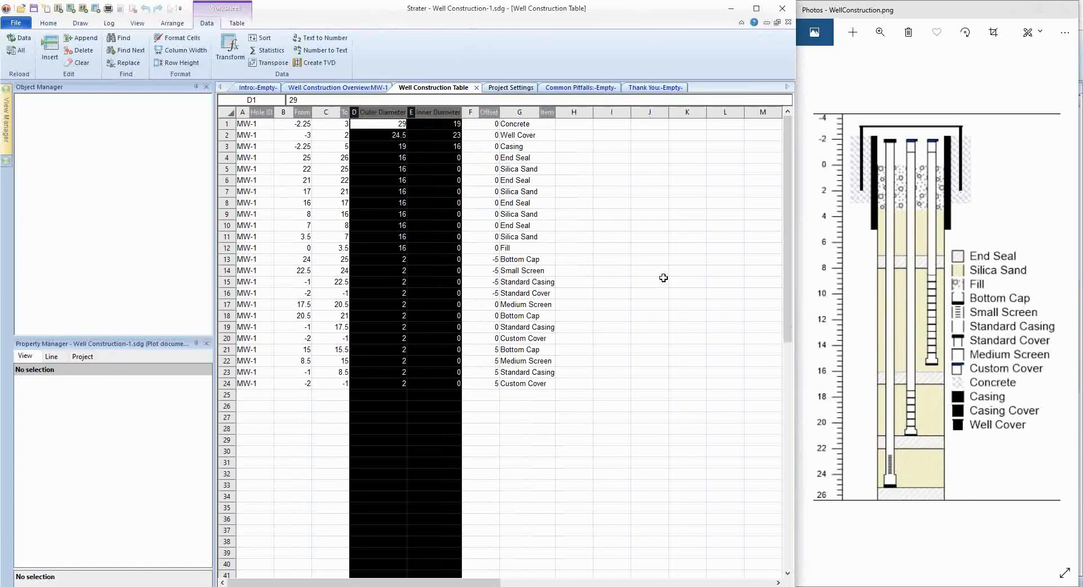
left_click(283, 125)
left_click(368, 125)
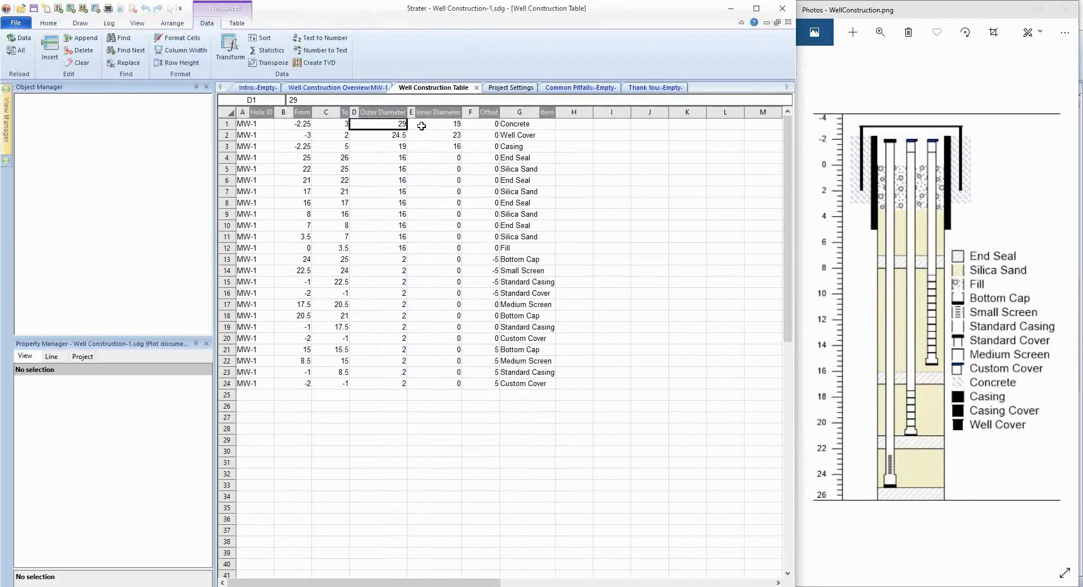
left_click(426, 125)
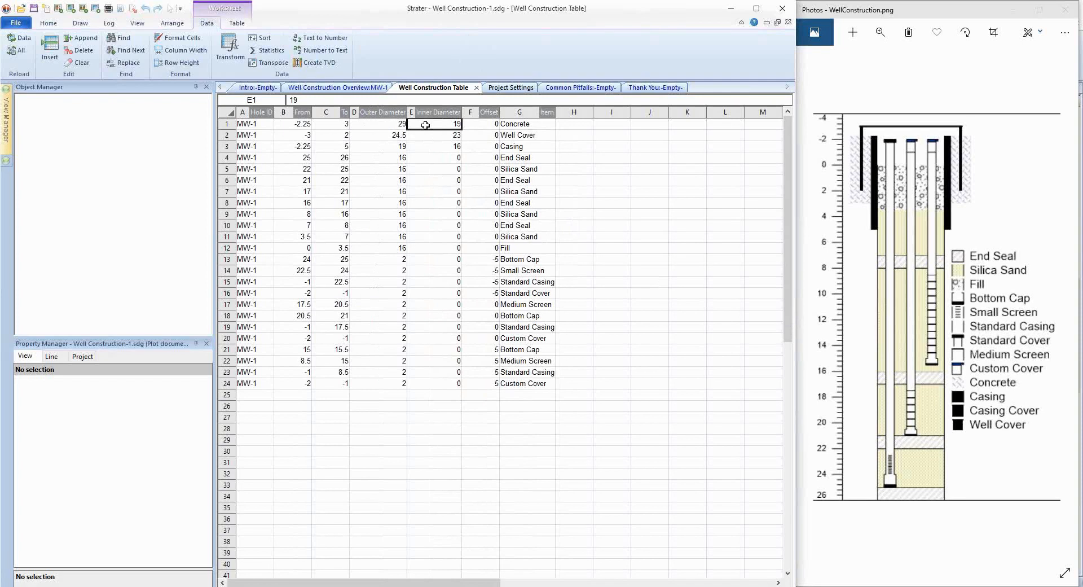
left_click(394, 123)
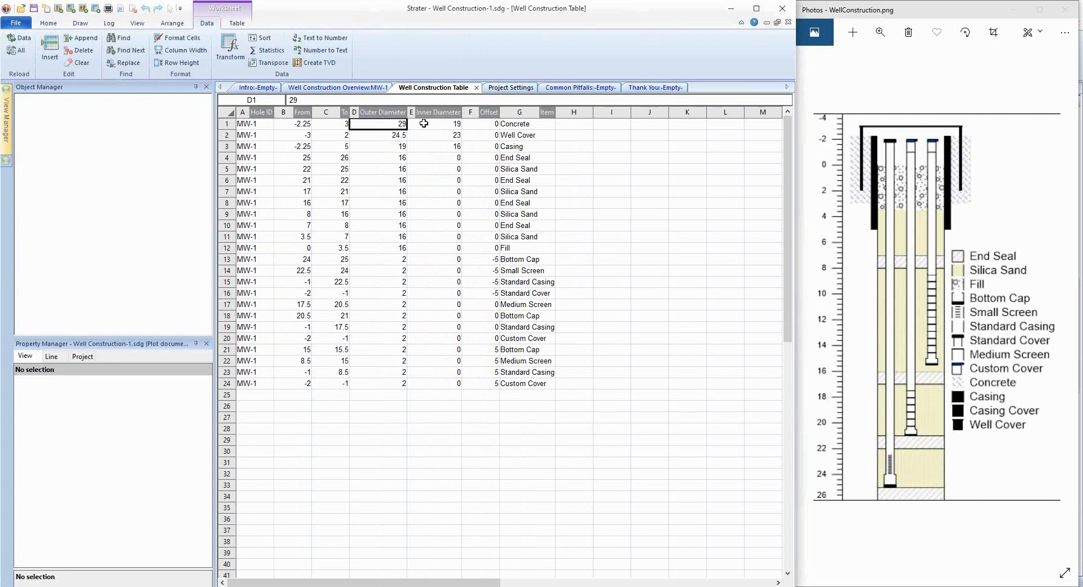
left_click(532, 127)
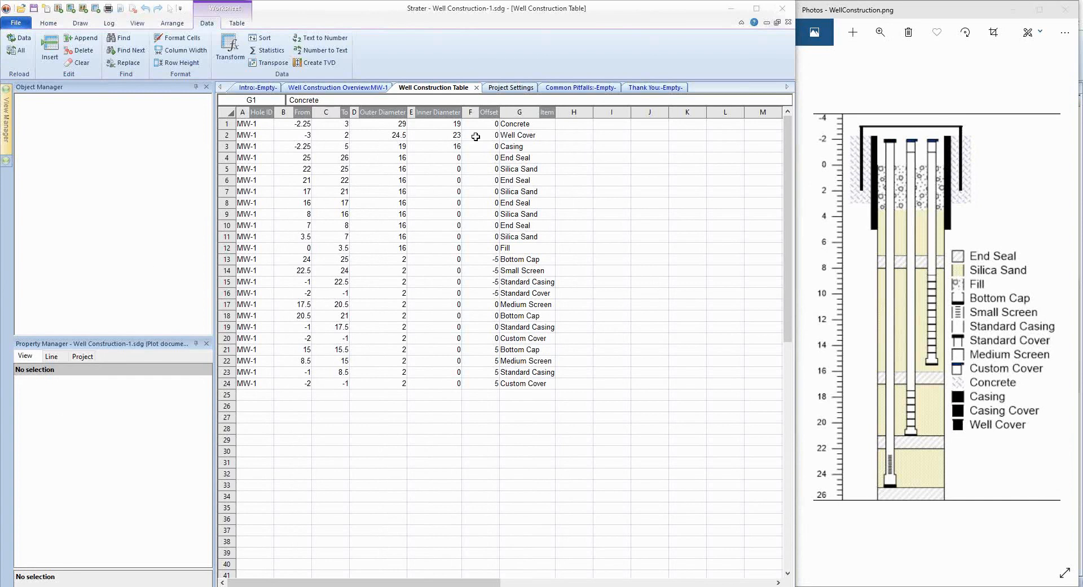
Step: Examine the Offset column, comparing the offsets in rows 13–16 and rows 21–24 with the pipe positions in the diagram
left_click(489, 114)
left_click_drag(246, 259, 515, 299)
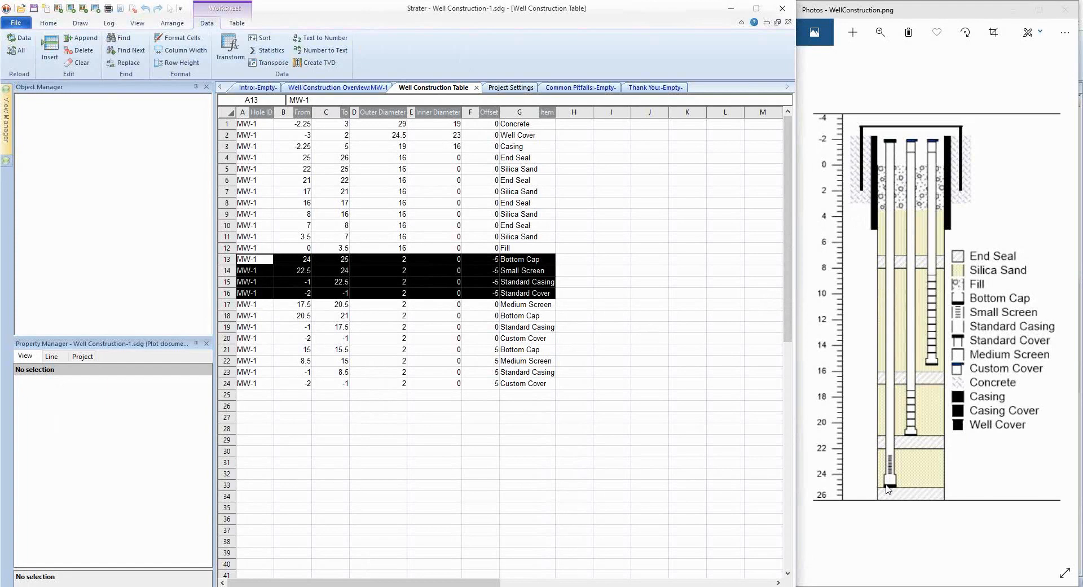
left_click(260, 351)
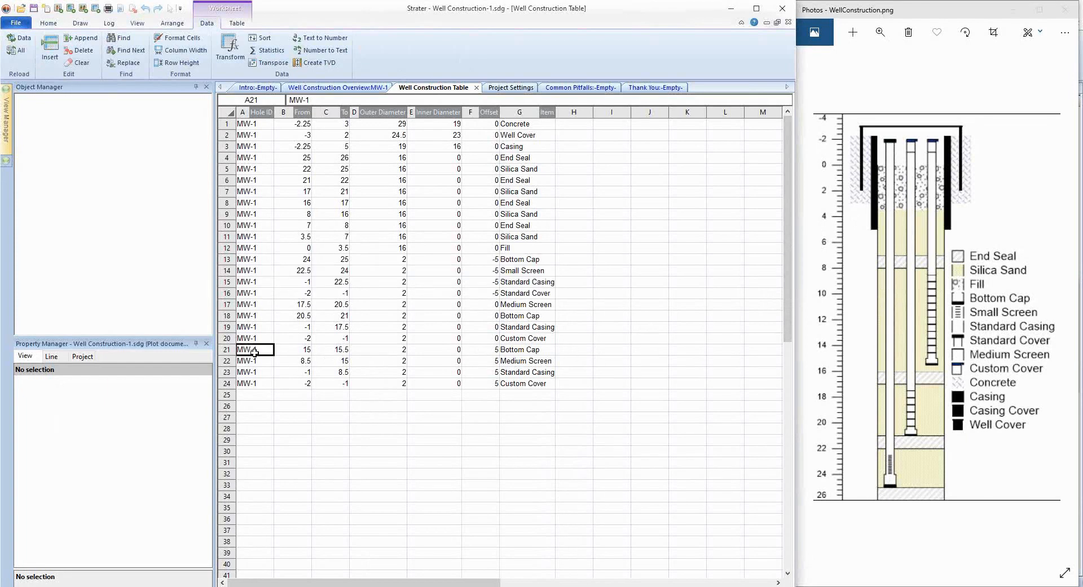
left_click_drag(262, 352, 543, 384)
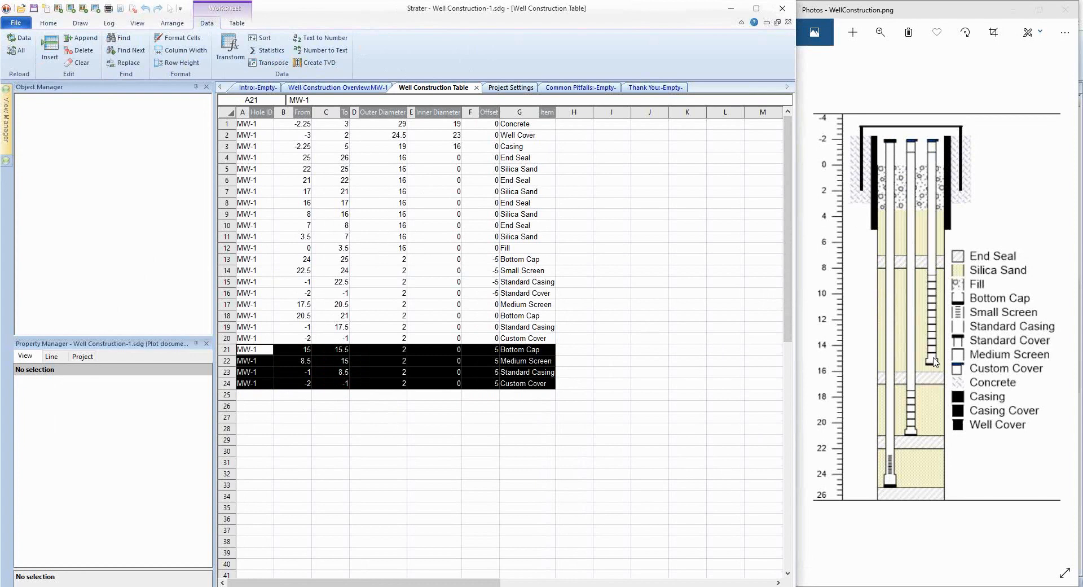
left_click(539, 352)
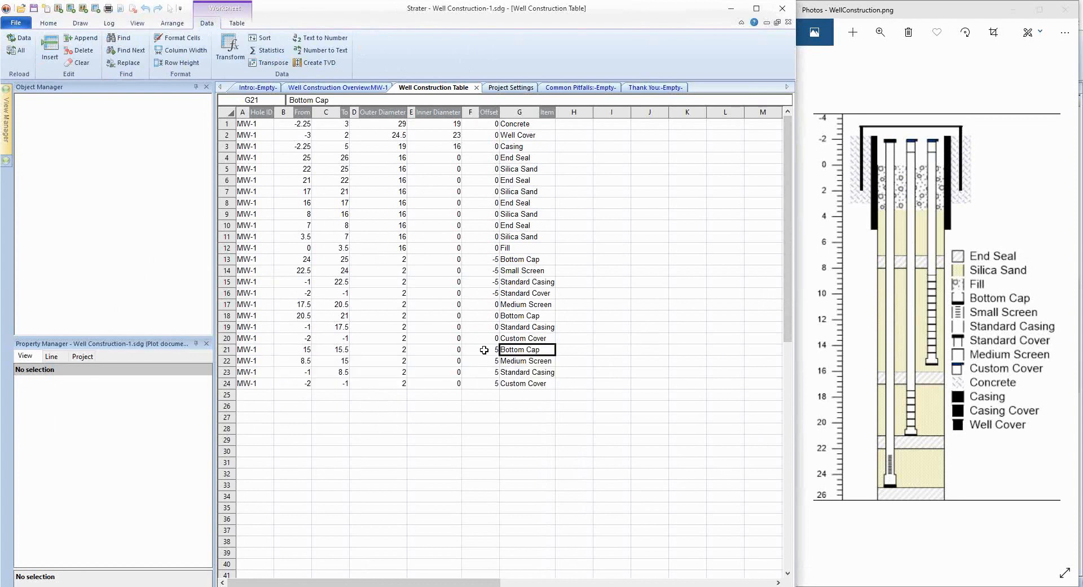
left_click_drag(484, 350, 484, 383)
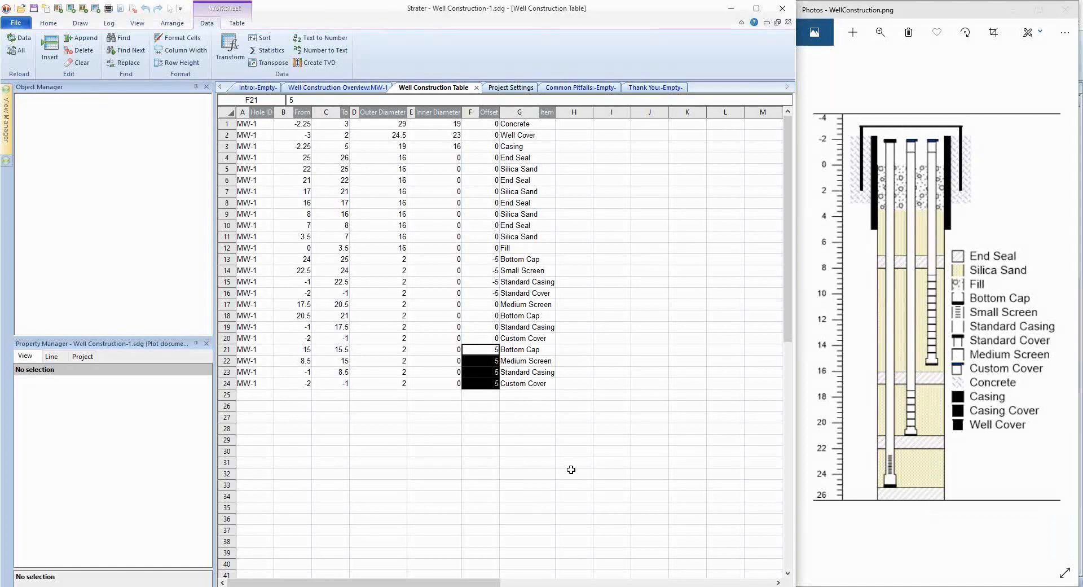
left_click(486, 452)
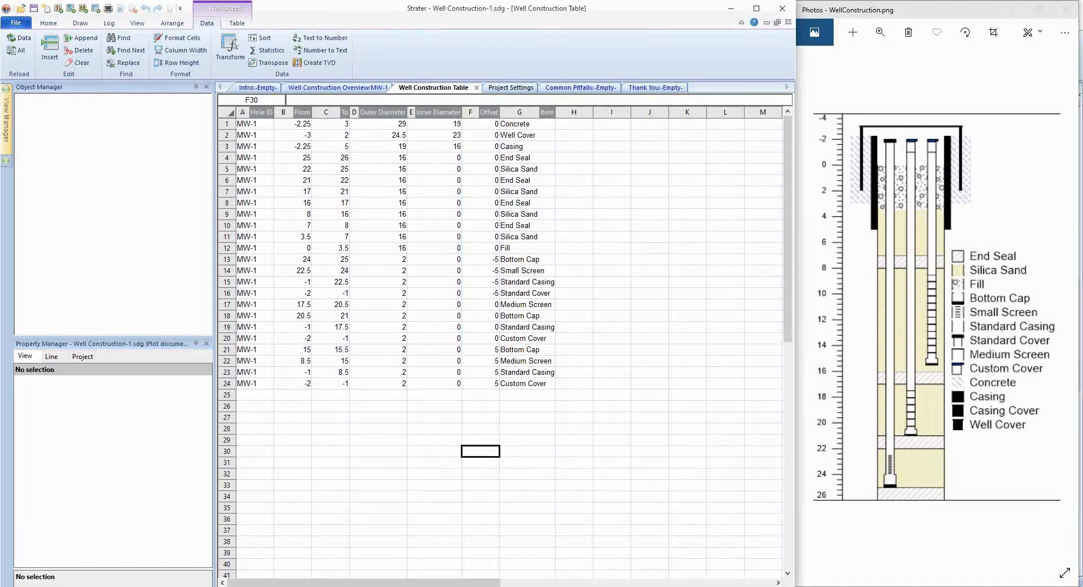
Step: Examine the Item column and the row order, from Concrete in row 1 to the Bottom Cap through Custom Cover rows 21–24
left_click(550, 113)
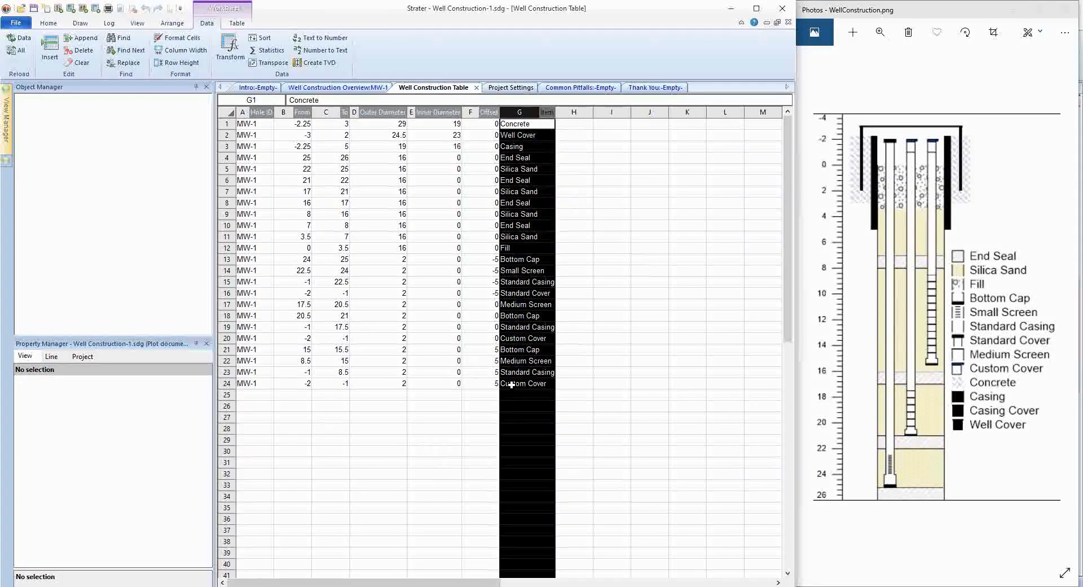
left_click(457, 427)
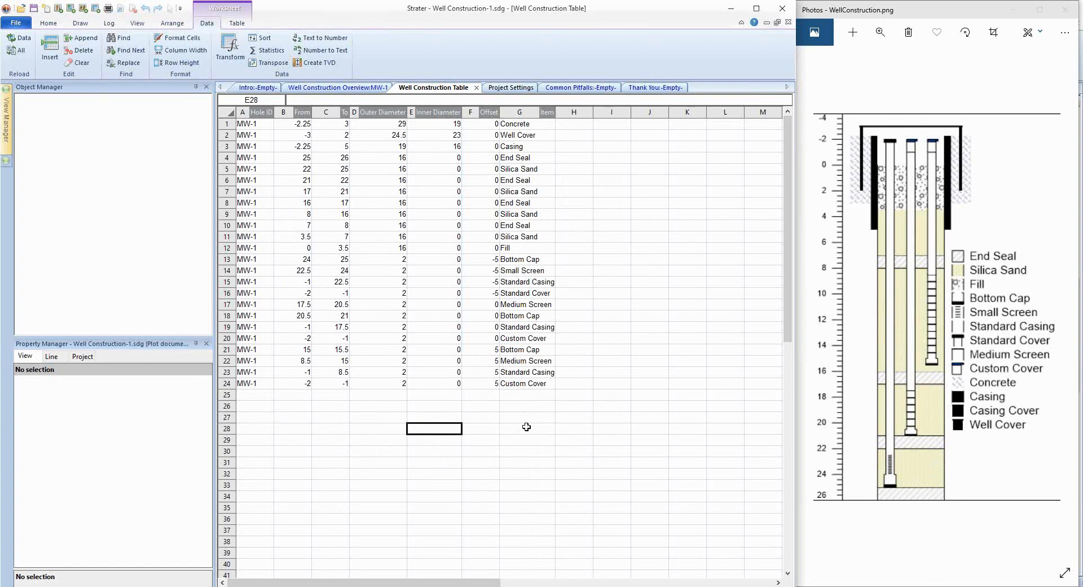
left_click(532, 125)
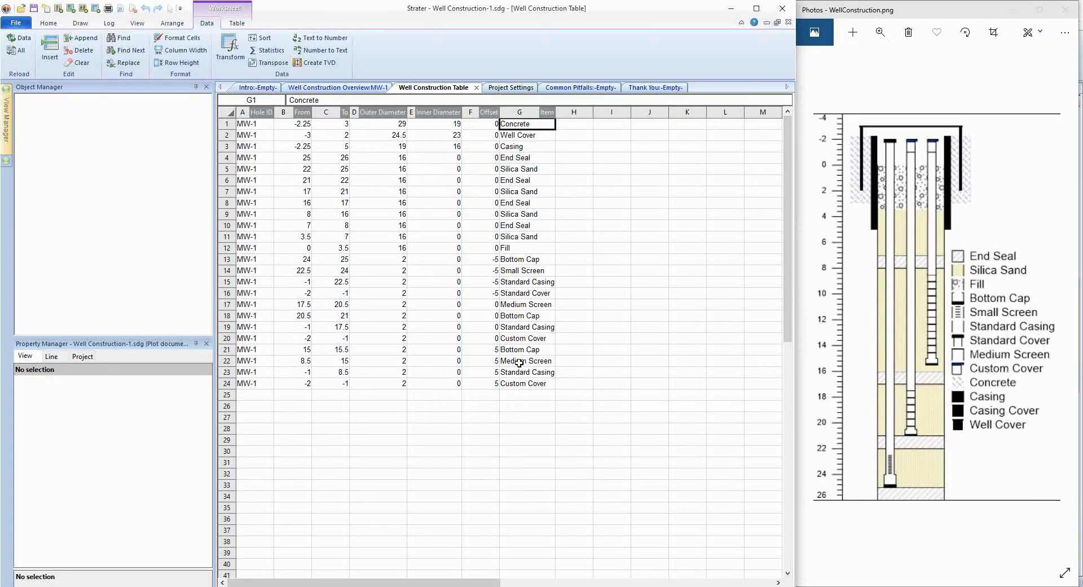
left_click_drag(522, 348, 272, 382)
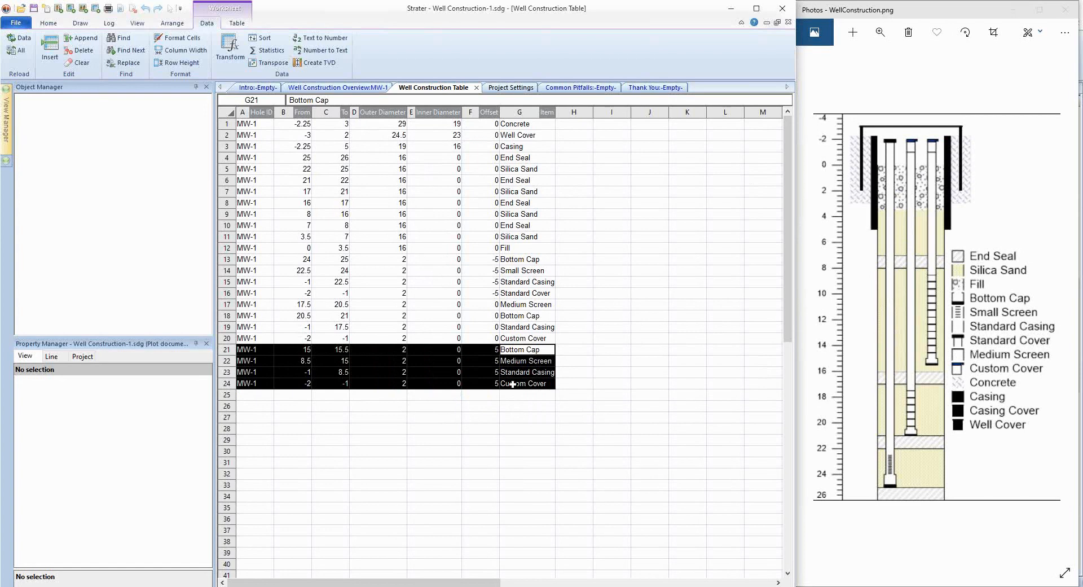
left_click(482, 406)
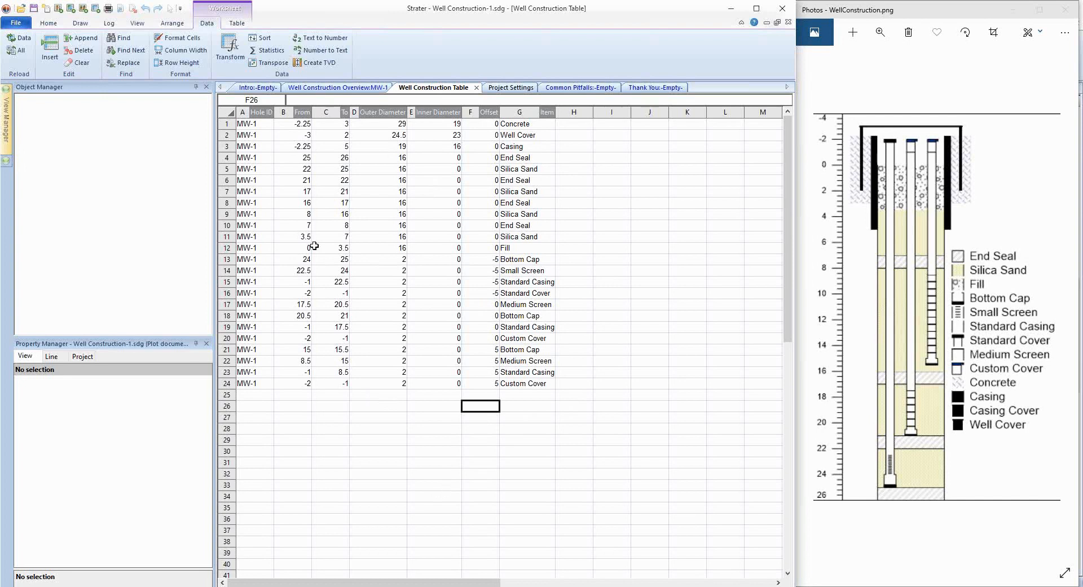
Step: Examine the From depths and the item names in rows 1–24, including the Bottom Cap in row 13, against the diagram's legend
left_click(301, 113)
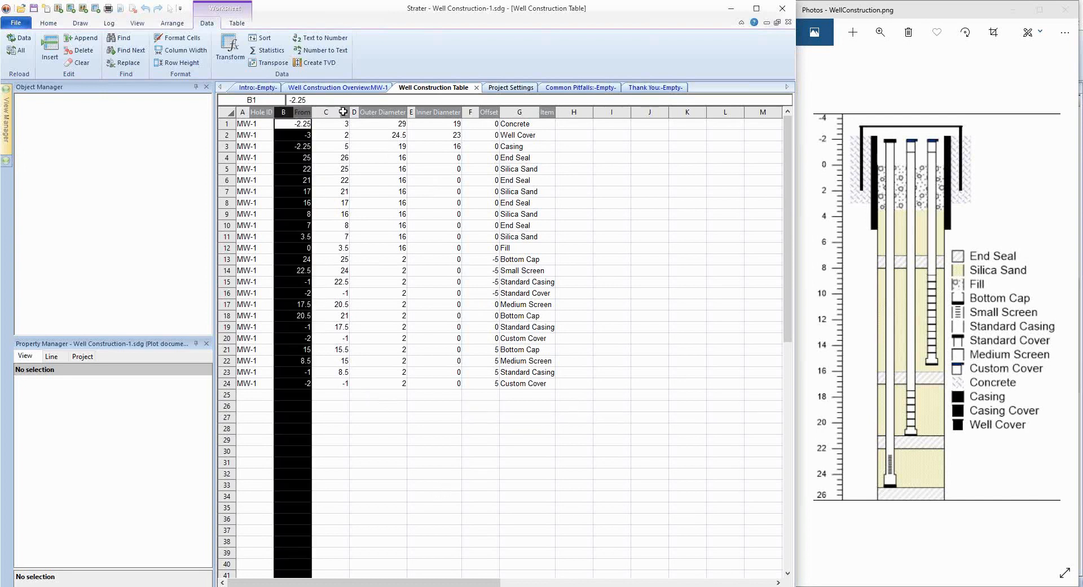
left_click(338, 417)
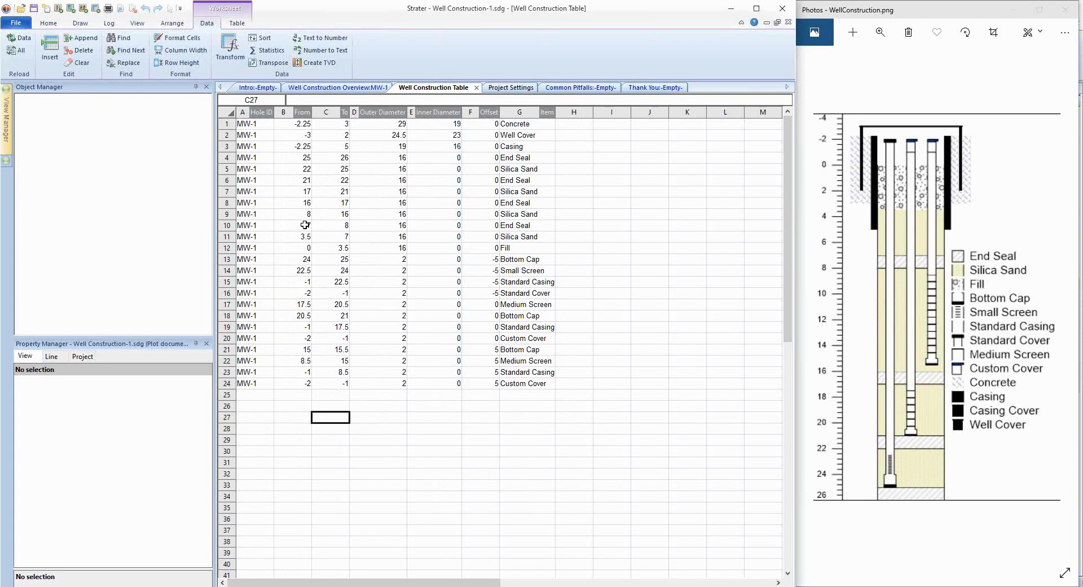
left_click(432, 405)
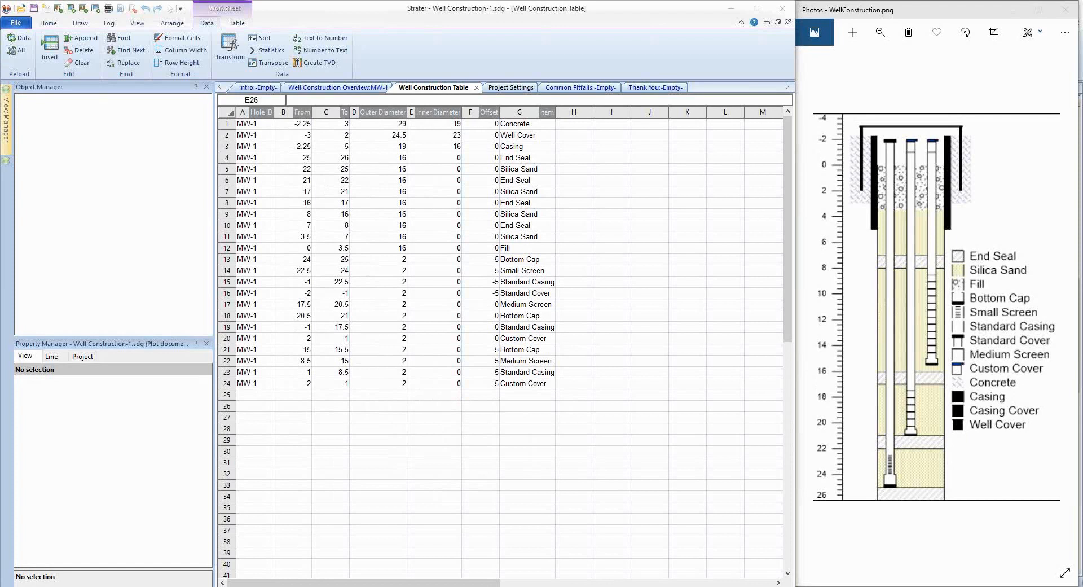
left_click(392, 426)
left_click_drag(541, 121, 540, 413)
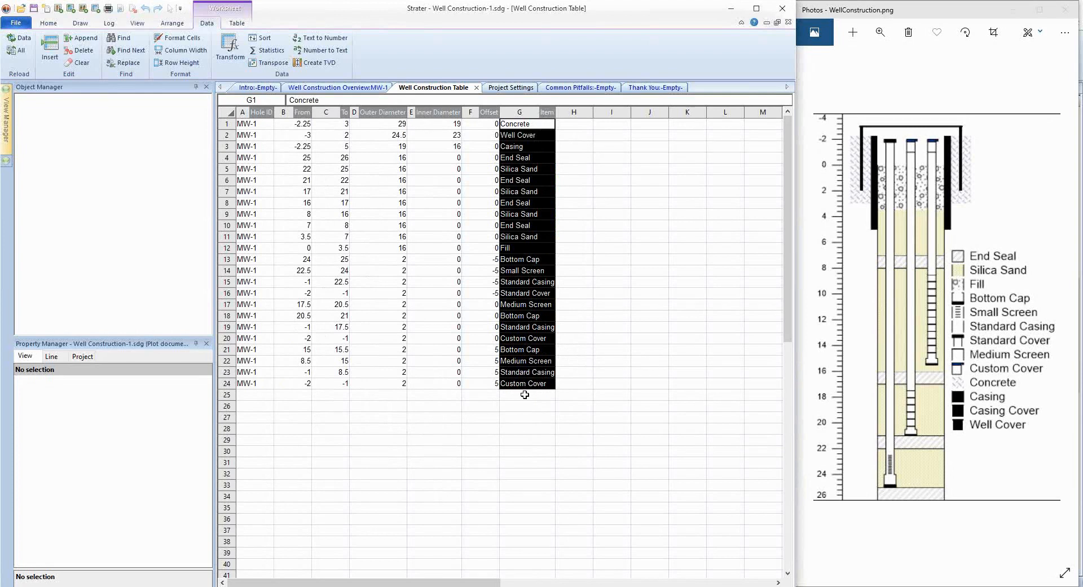
left_click(514, 424)
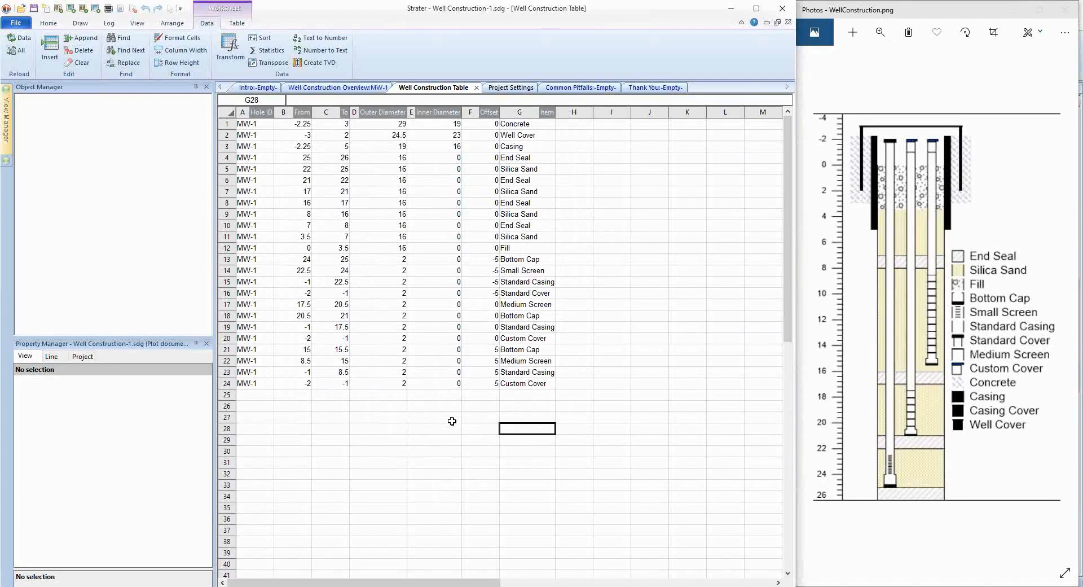
left_click(528, 261)
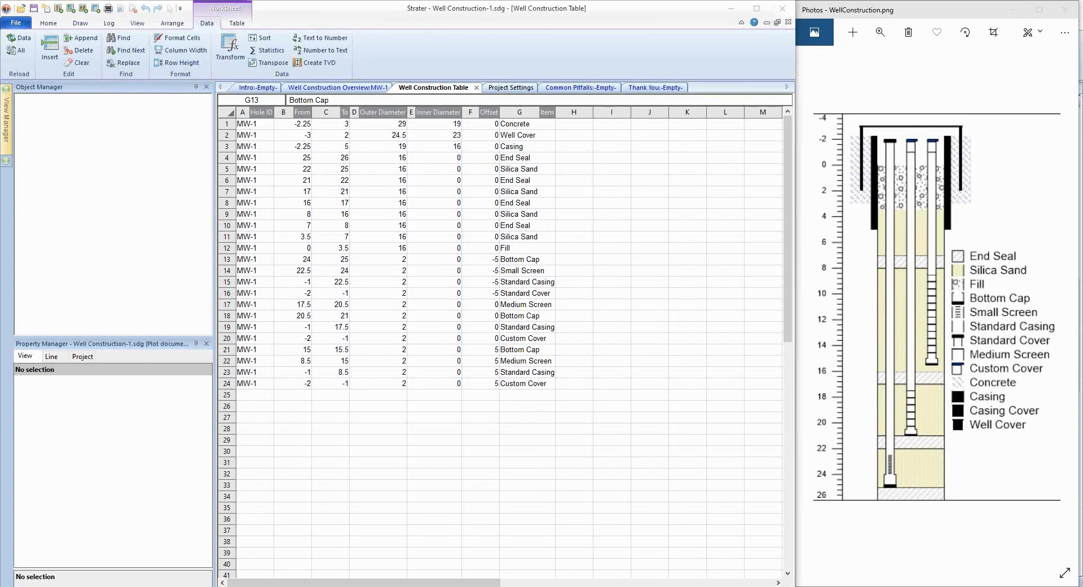
Step: Maximize the Strater window with the Well Construction Table and move the cell selection to empty cell I23
left_click(757, 9)
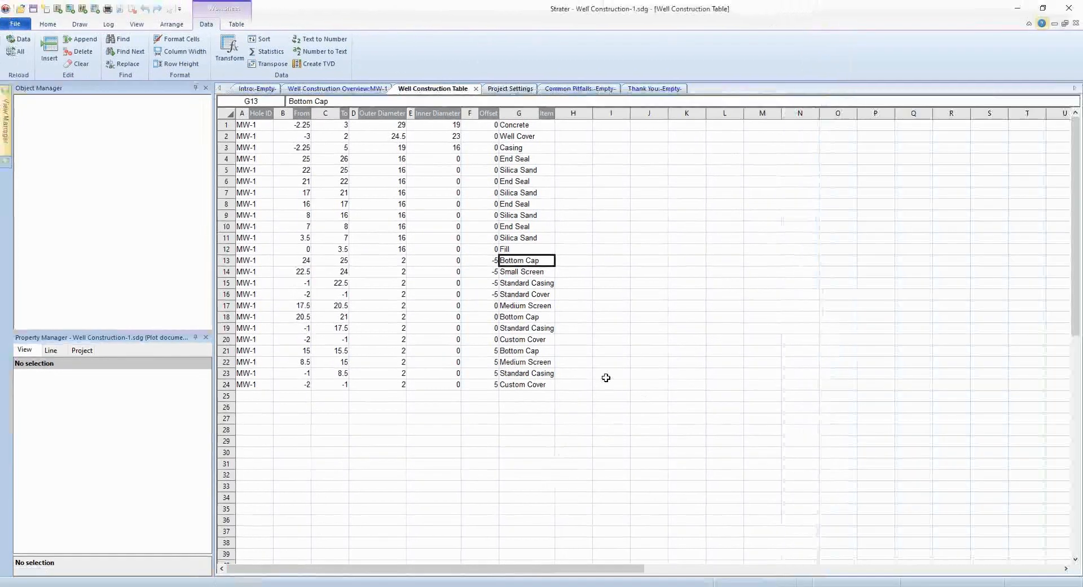
left_click(605, 376)
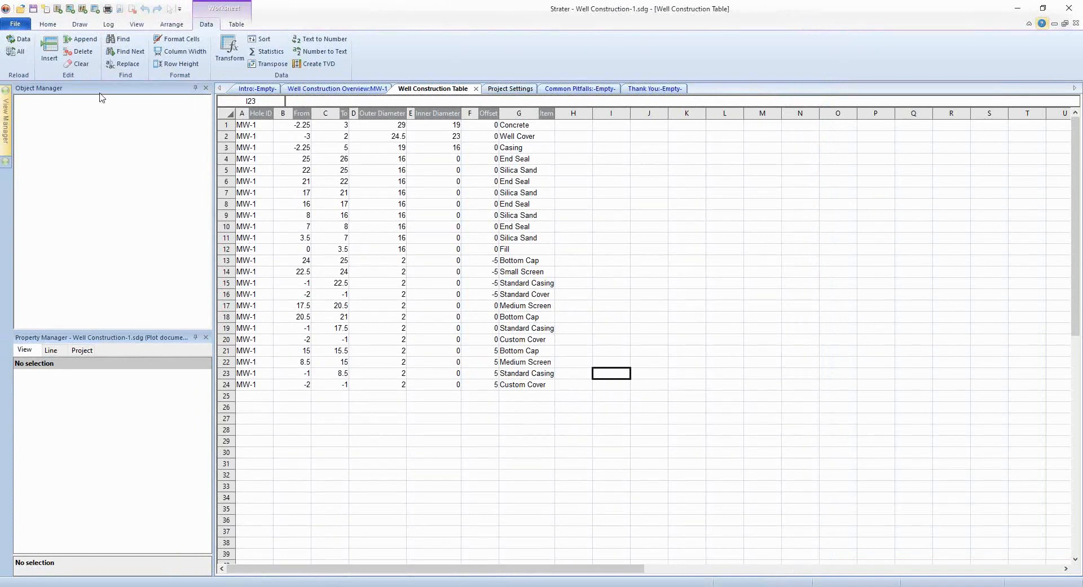
Step: Create a new table named WellConstruction1 using the Well Construction Table base type
left_click(49, 25)
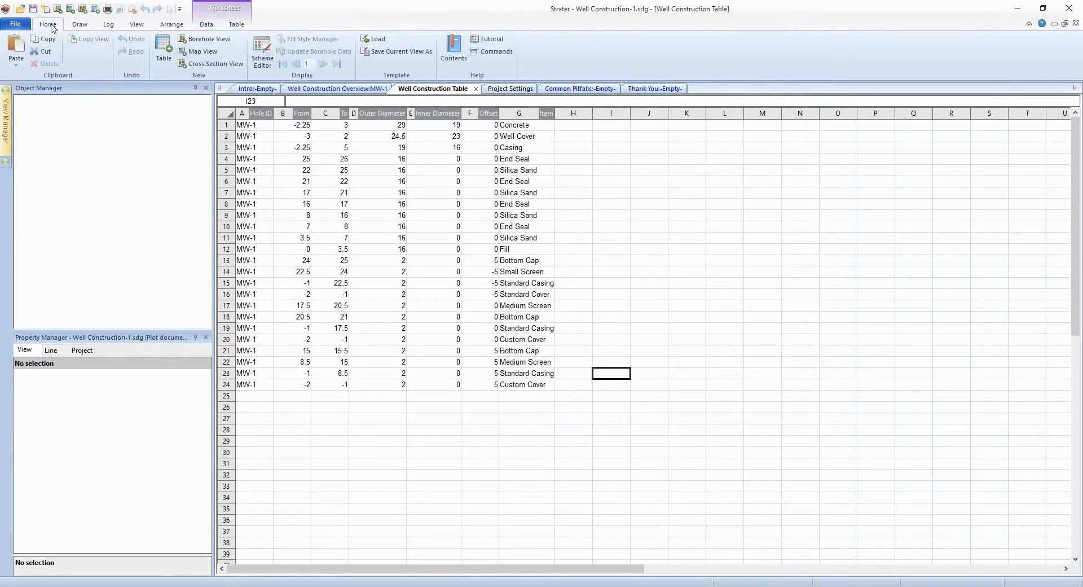
left_click(163, 55)
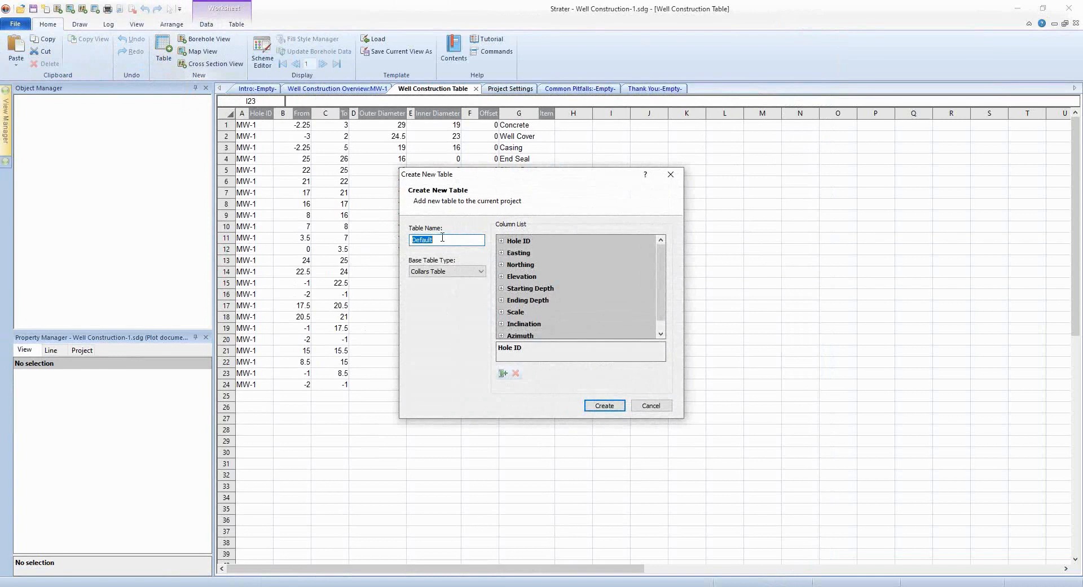
type("WellConstruction")
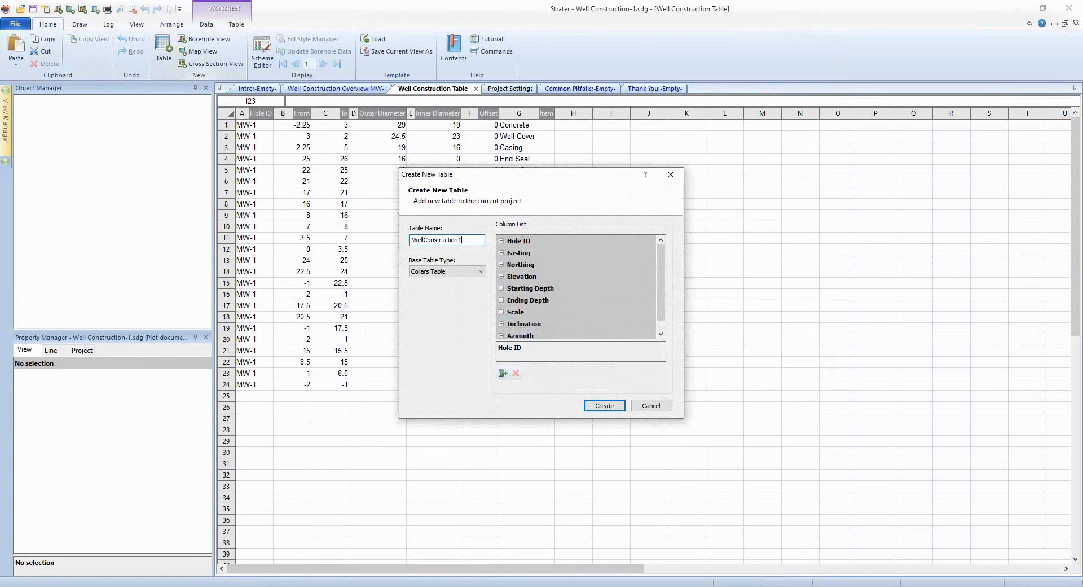
type("1")
left_click(481, 272)
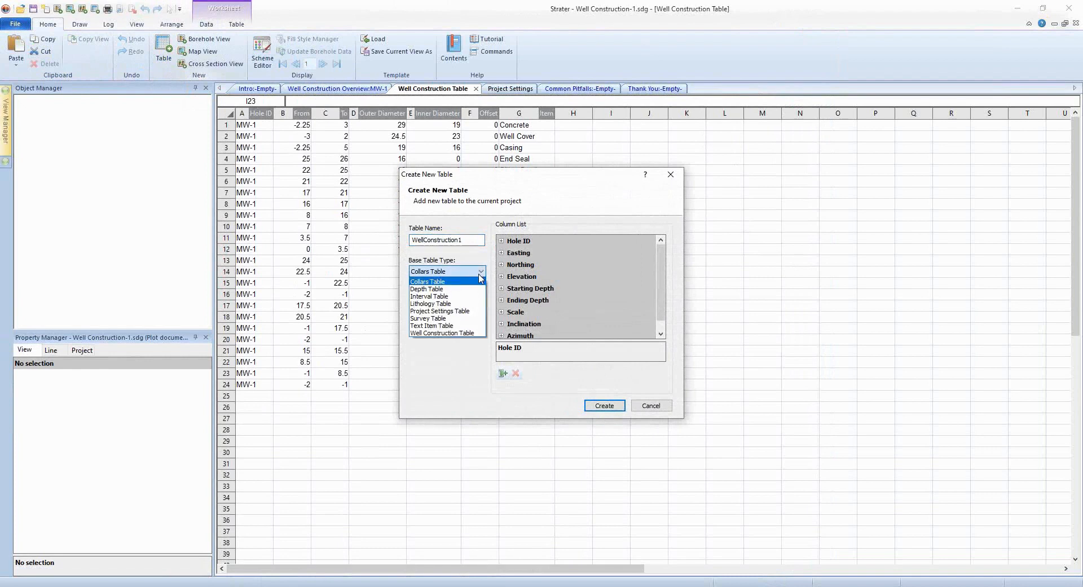
left_click(483, 334)
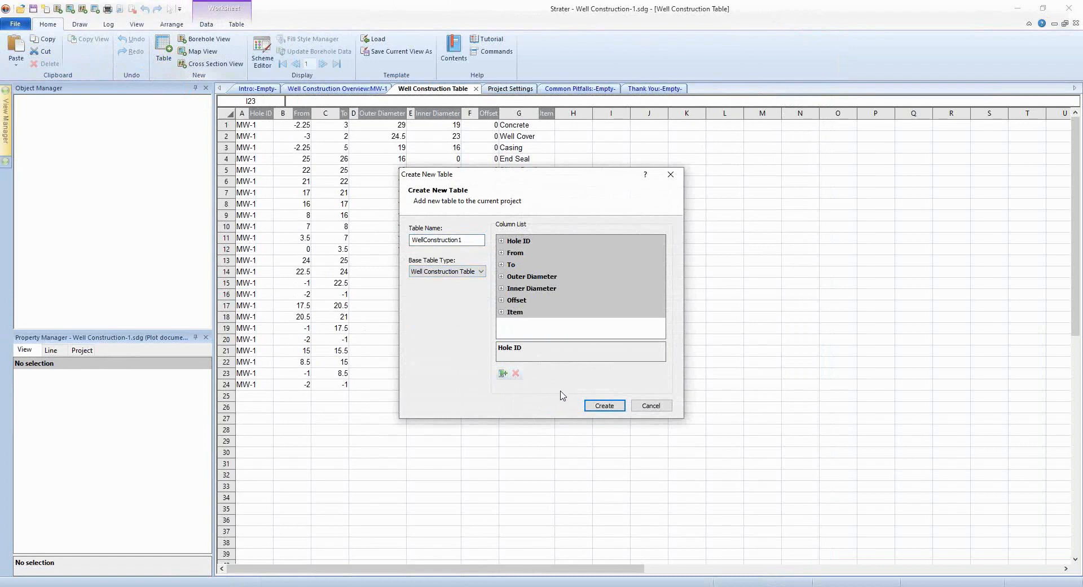
left_click(610, 408)
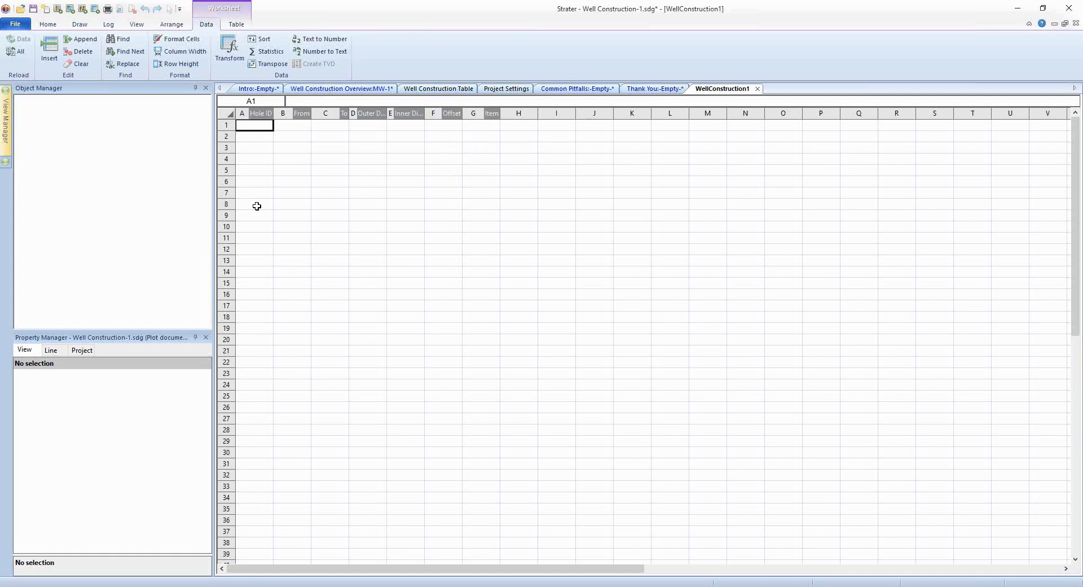
Step: Open Well Construction.xlsx from the Strater folder for import and review its worksheet column definitions and import options
left_click(13, 27)
left_click(22, 49)
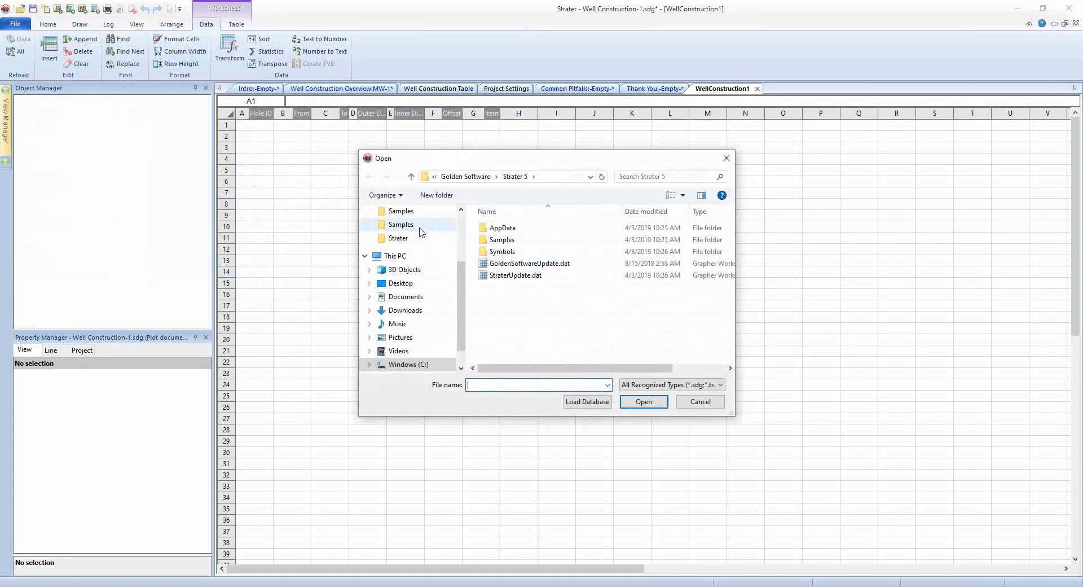
left_click(431, 237)
left_click(524, 240)
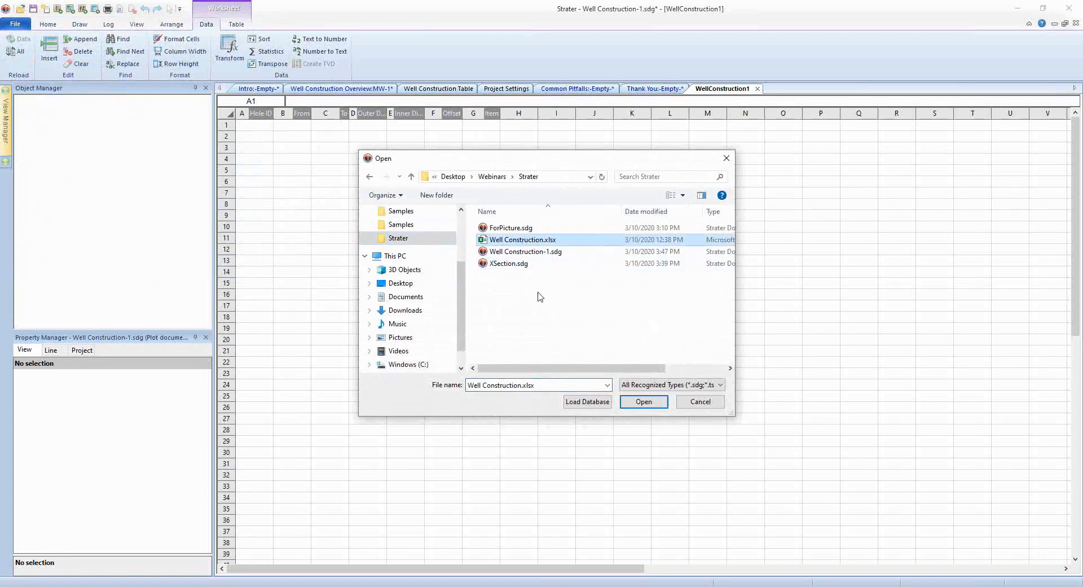
left_click(652, 404)
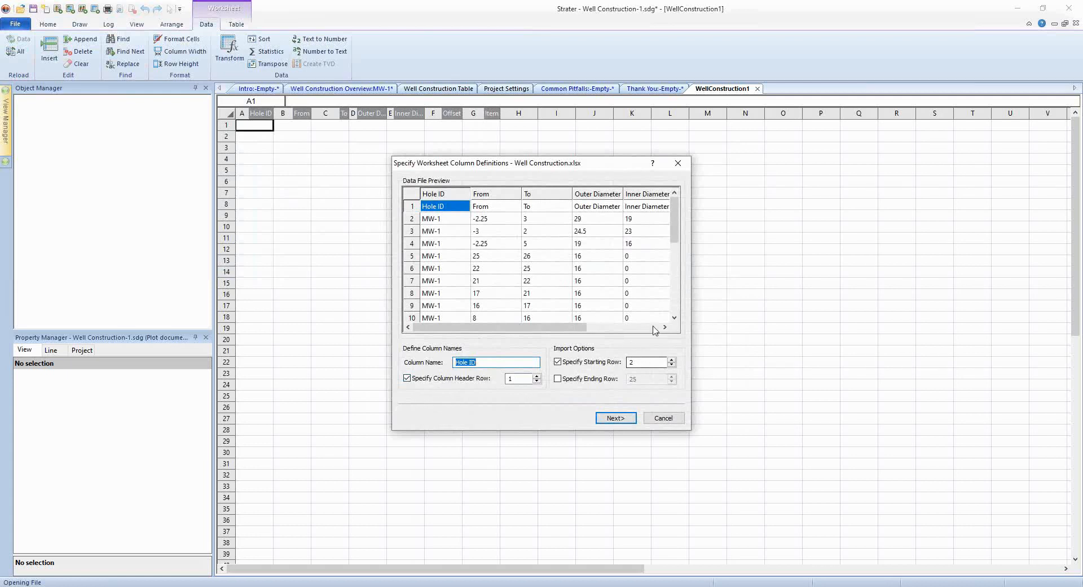
scroll(650, 268, "down", 3)
scroll(650, 269, "up", 3)
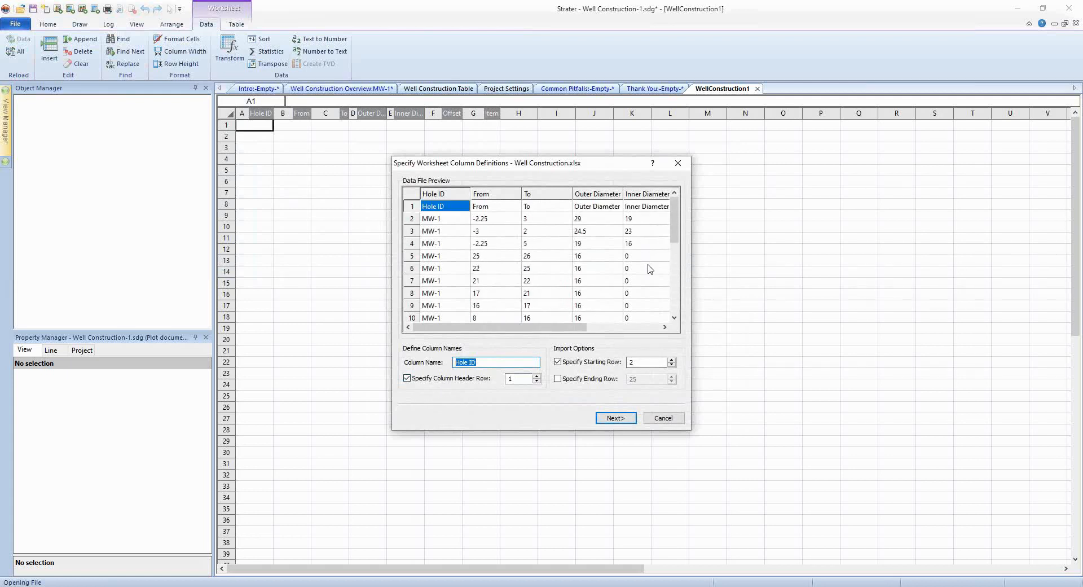
Step: Review the import's Well Construction data type and column assignments, and cancel the import
left_click(627, 422)
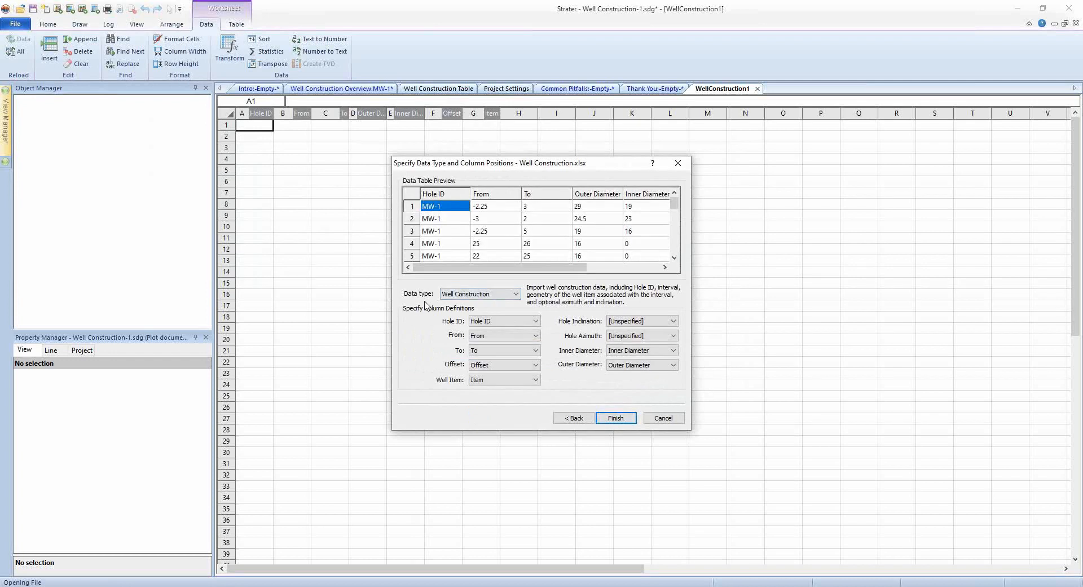
left_click(517, 294)
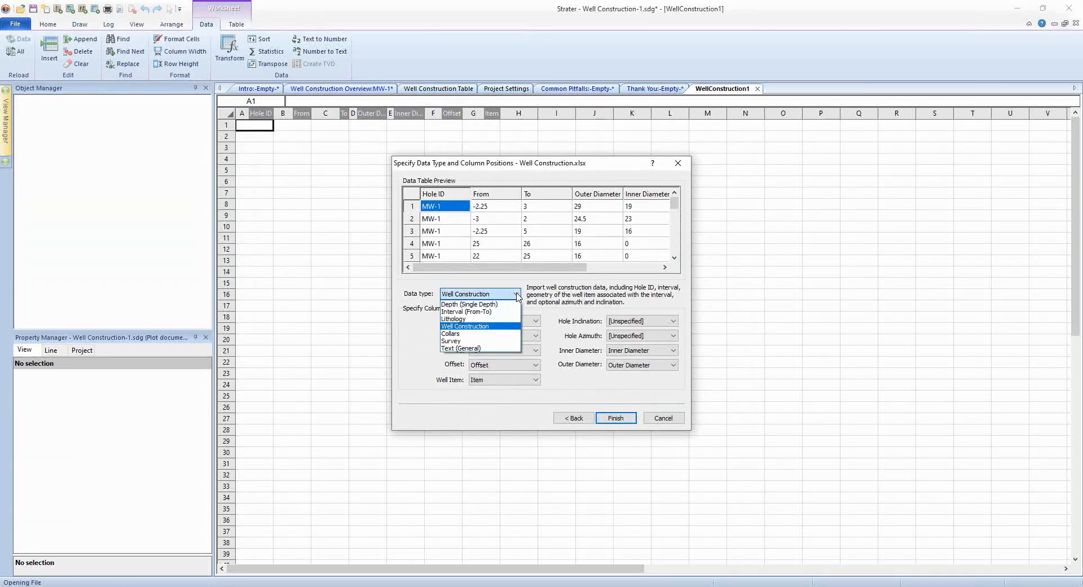
left_click(474, 301)
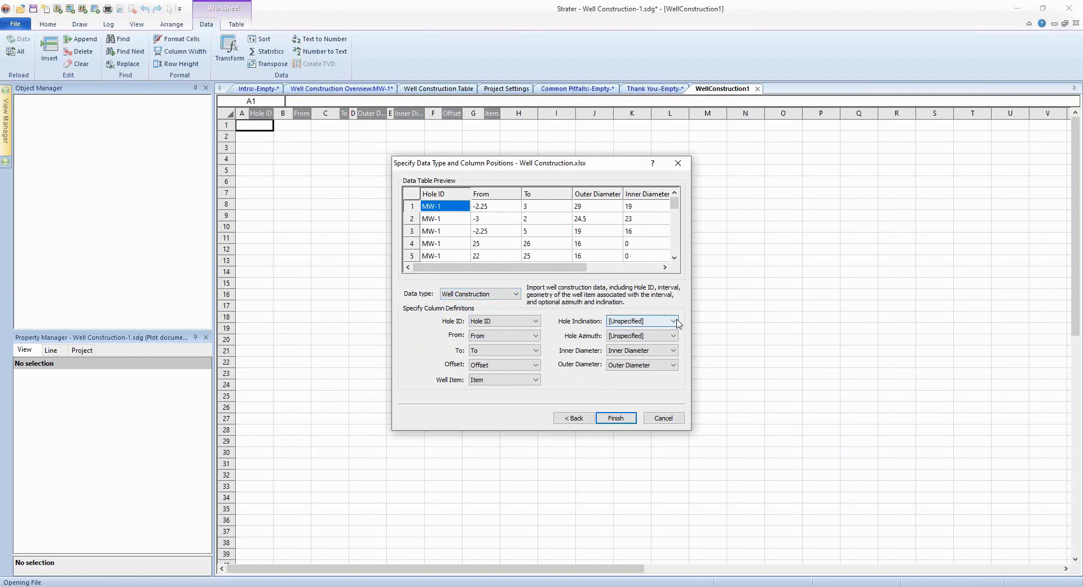
left_click(663, 418)
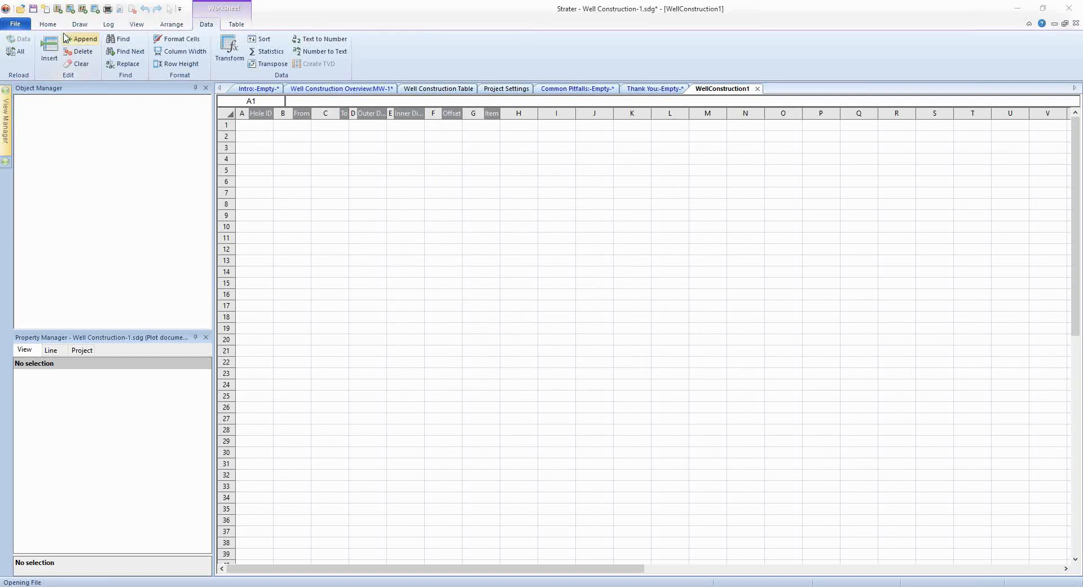
Step: Create a new borehole view and place a Well Construction log in its log pane, based on the open Well Construction Table
left_click(48, 24)
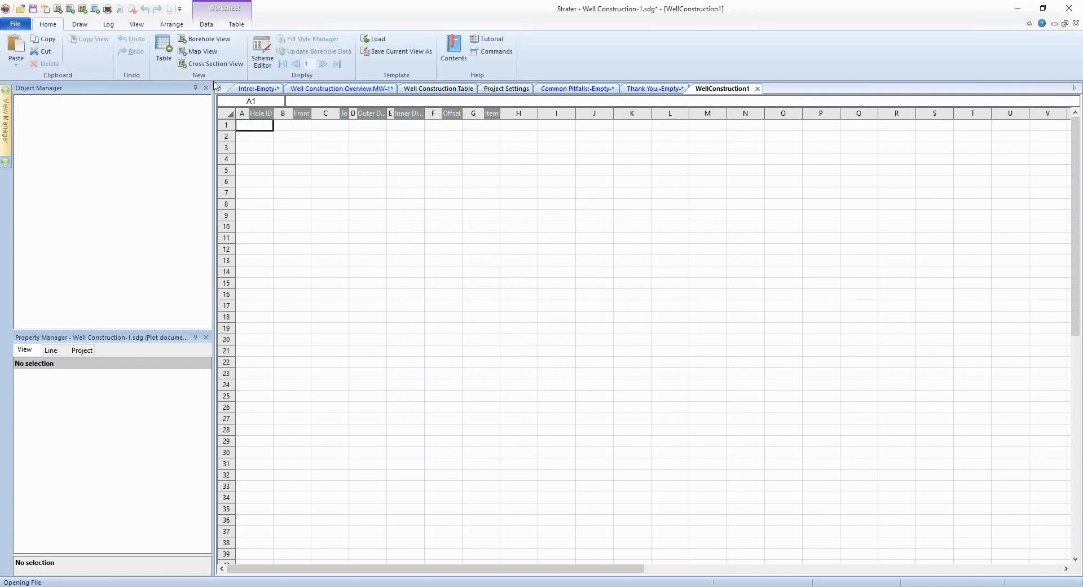
left_click(228, 43)
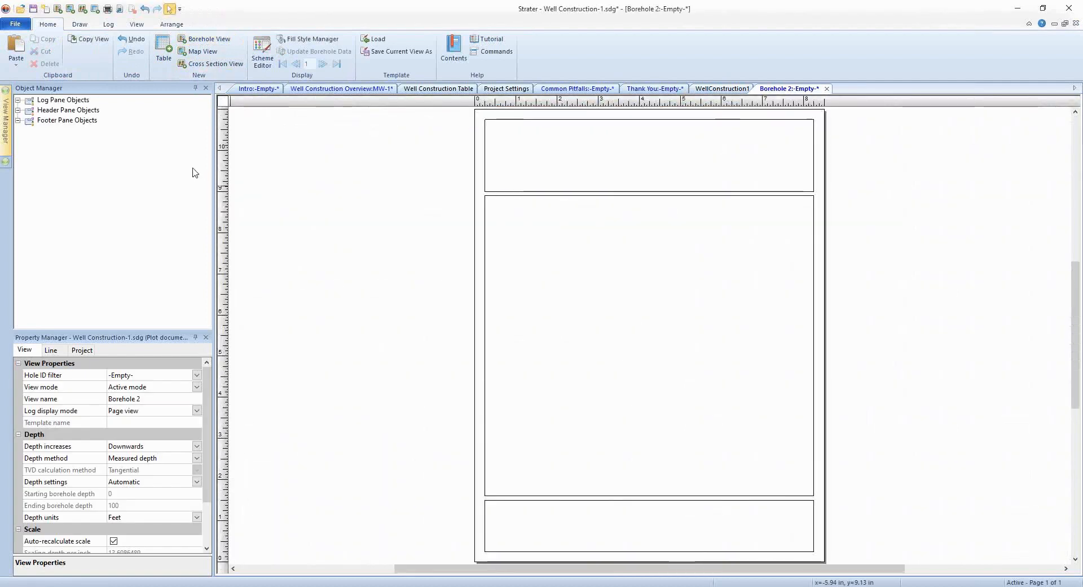
left_click(115, 26)
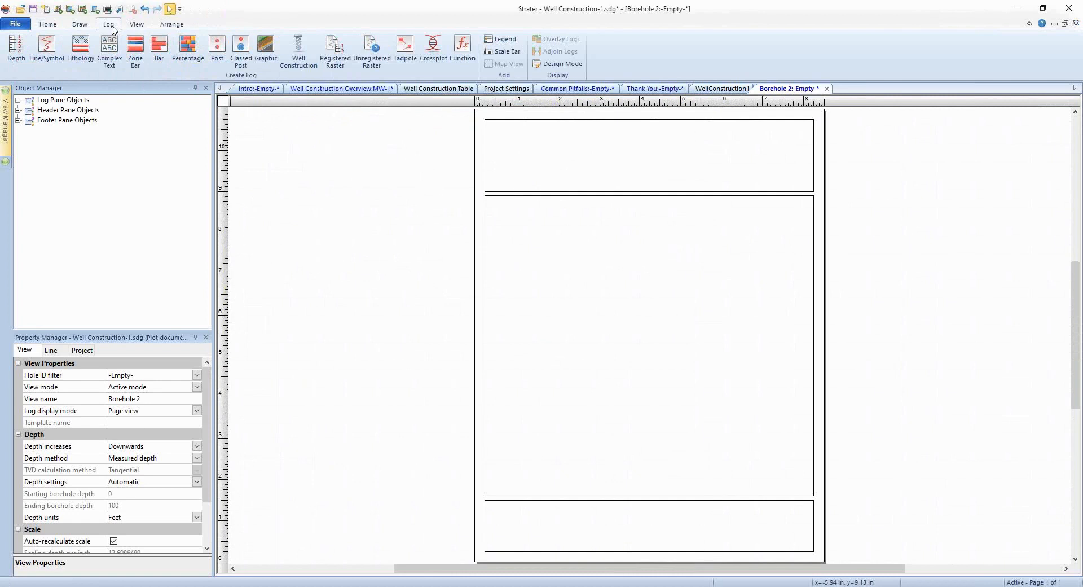
left_click(304, 65)
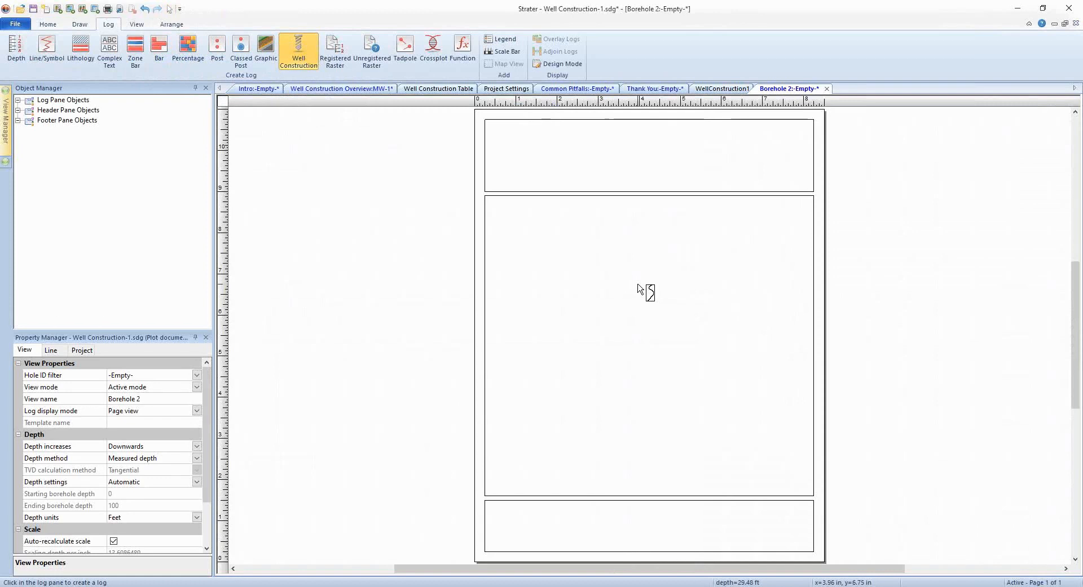
left_click(638, 285)
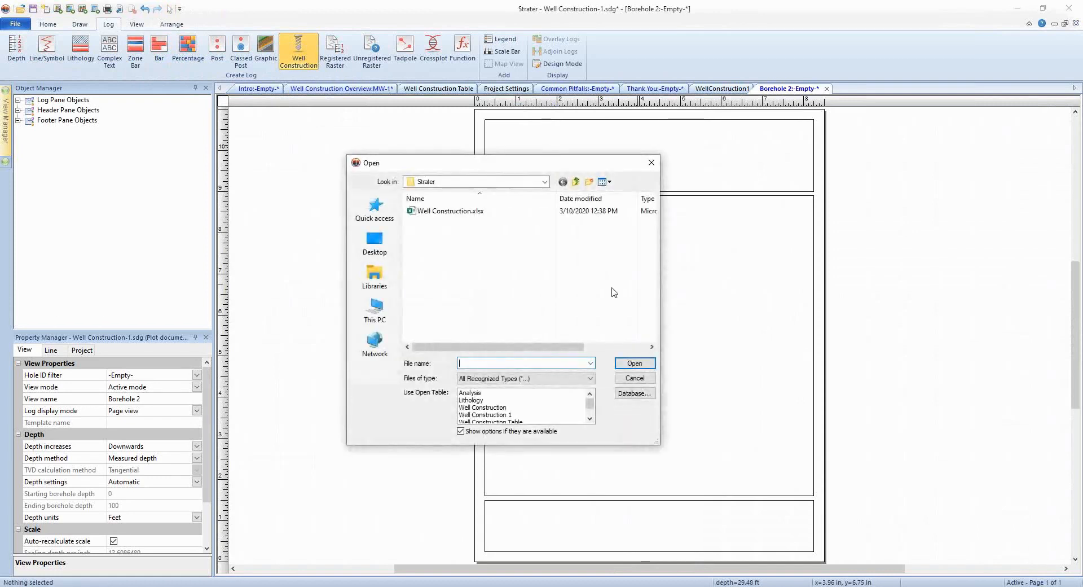
left_click(523, 421)
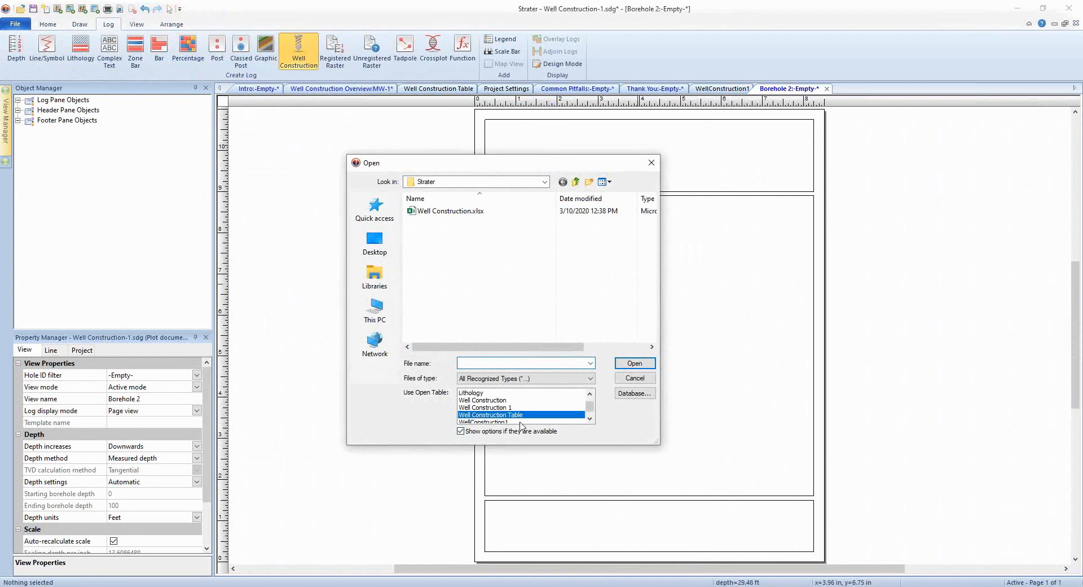
left_click(634, 363)
left_click(643, 368)
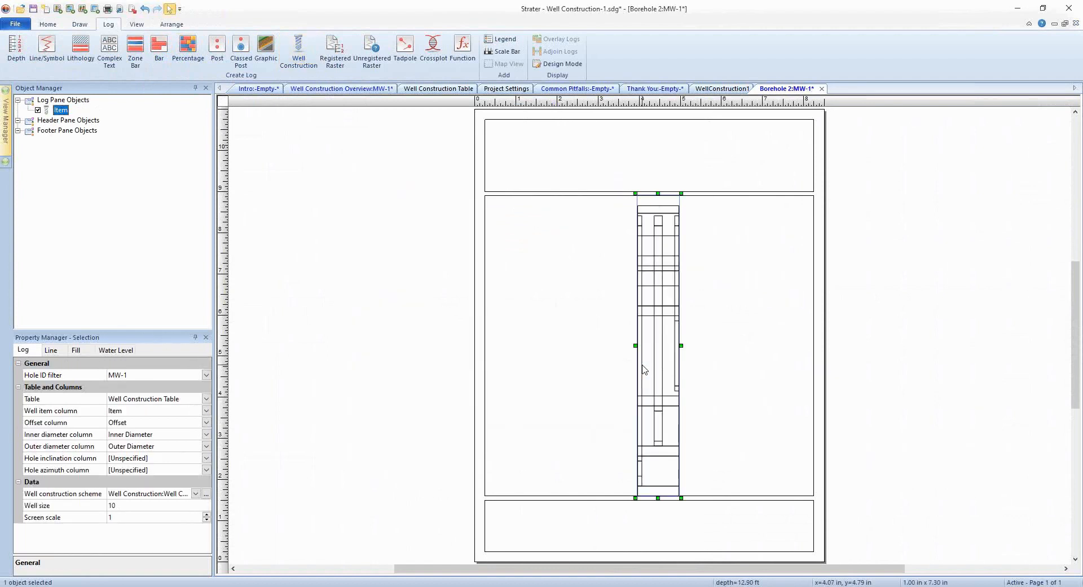
left_click(556, 370)
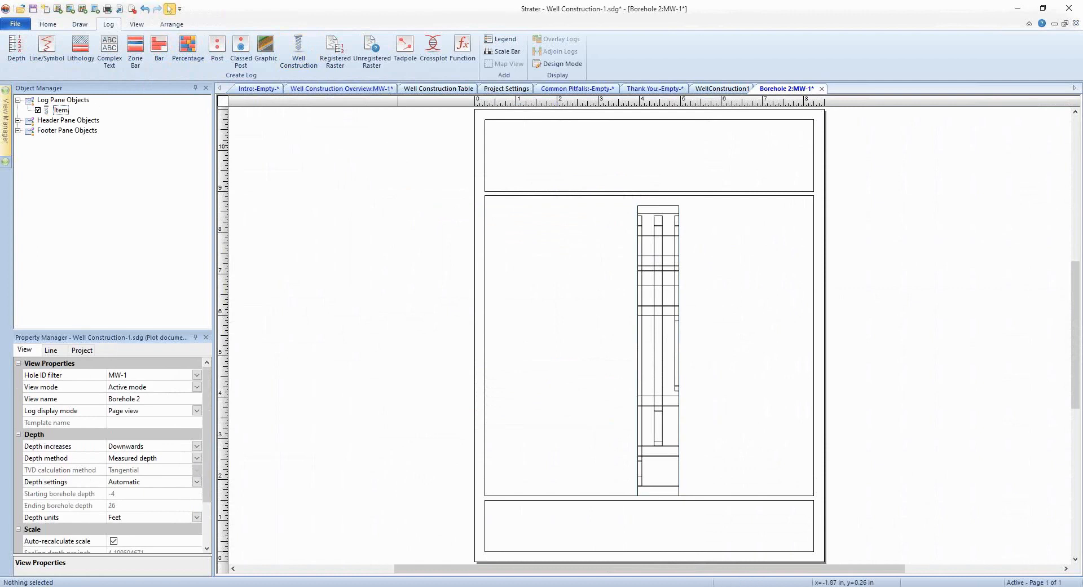
Step: Compare the new log with the WellConstruction.png picture and check the Concrete row's outer diameter in the Well Construction Table
key("alt+Tab")
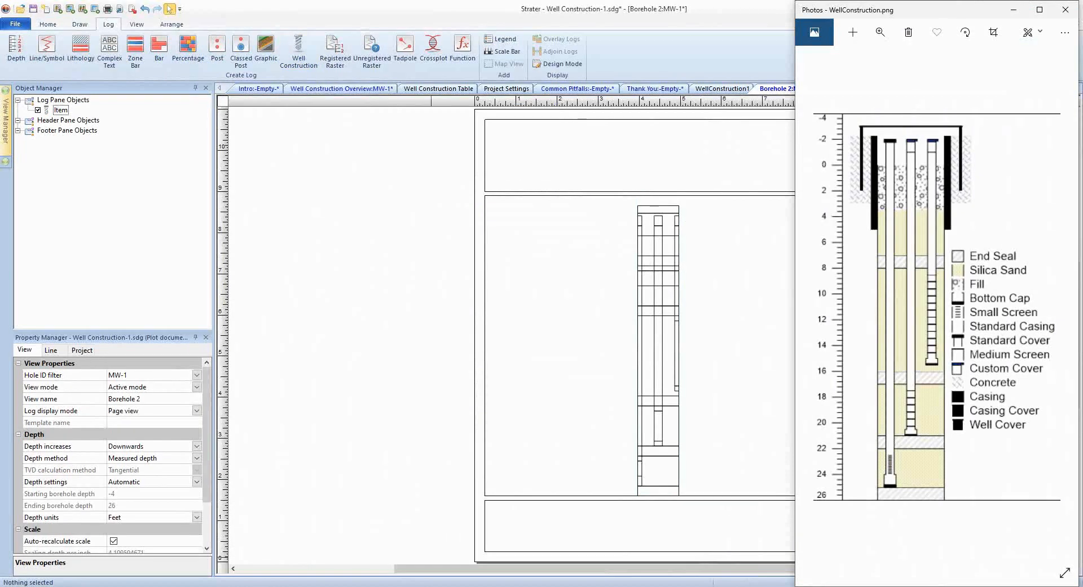
left_click(344, 586)
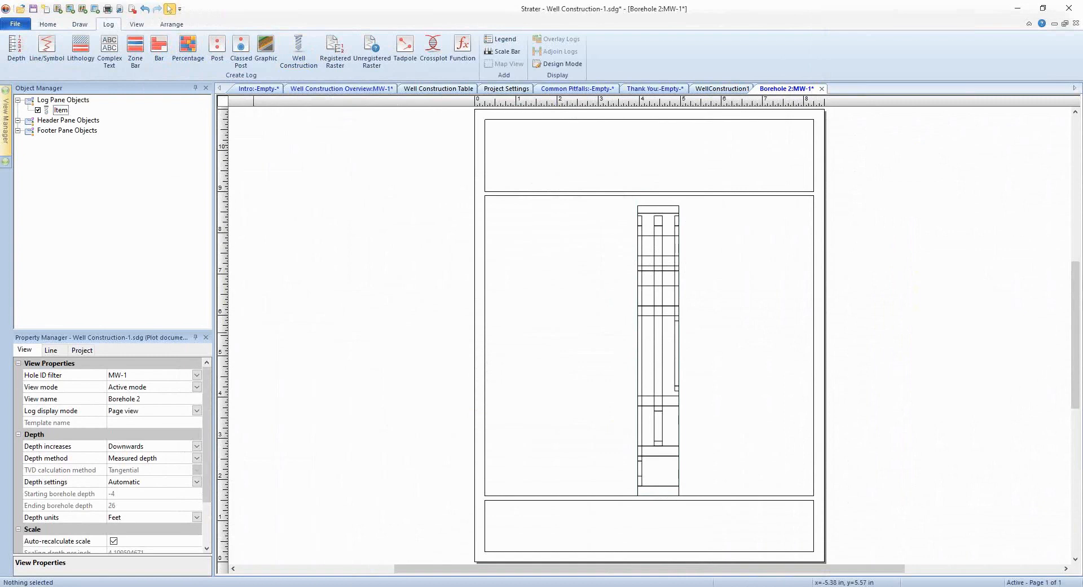
left_click(446, 93)
left_click(374, 124)
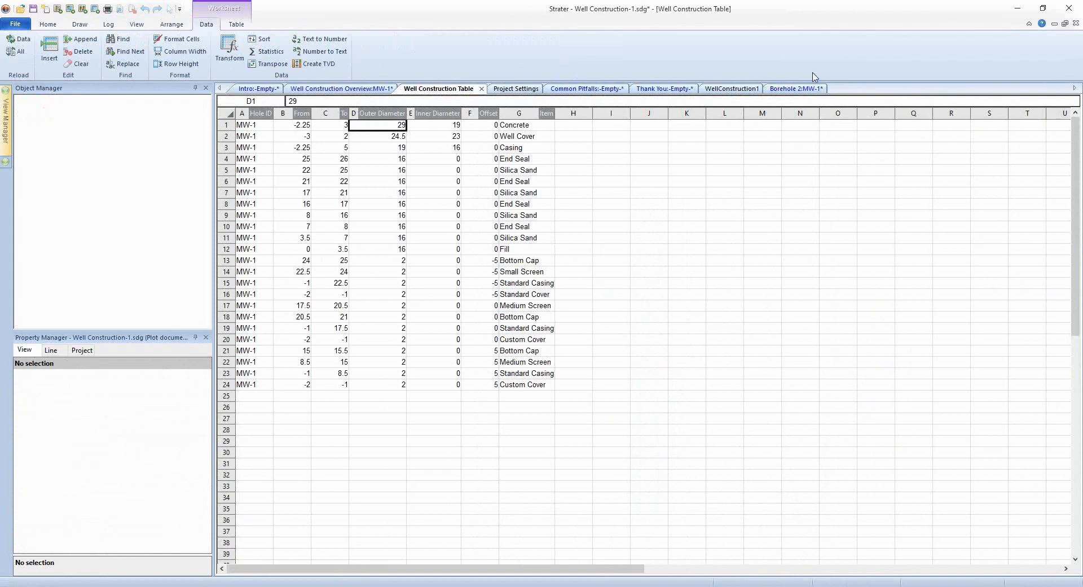
Step: Set the well size of the well construction log in the Borehole 2 view to 29
left_click(791, 91)
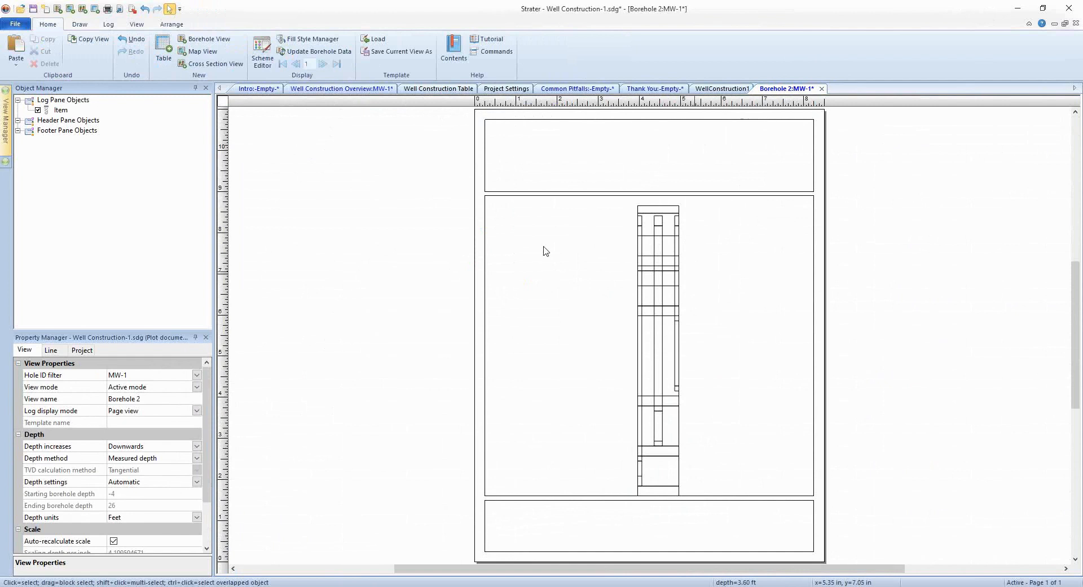
left_click(663, 358)
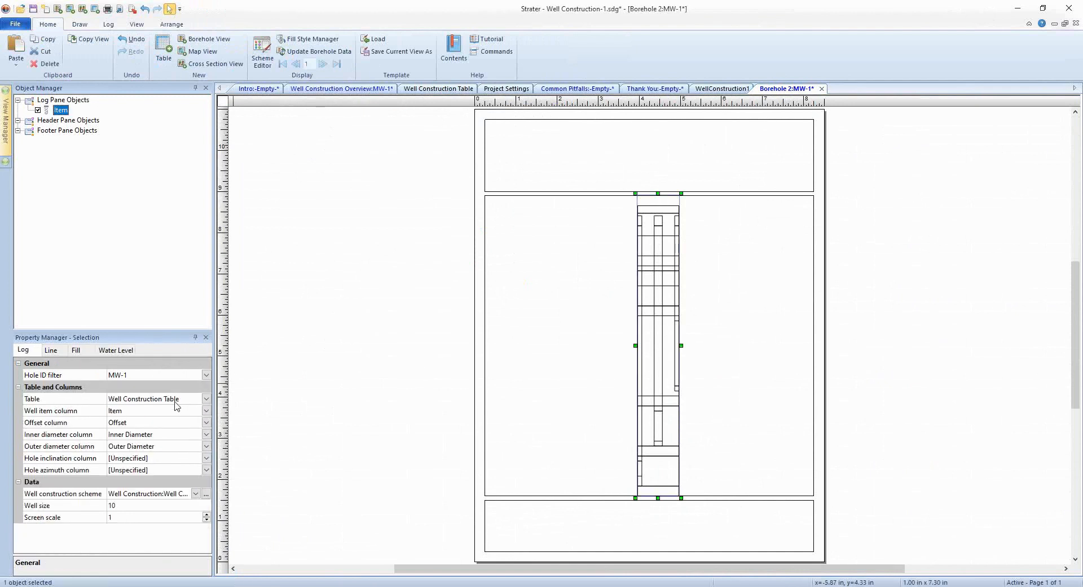
left_click(34, 352)
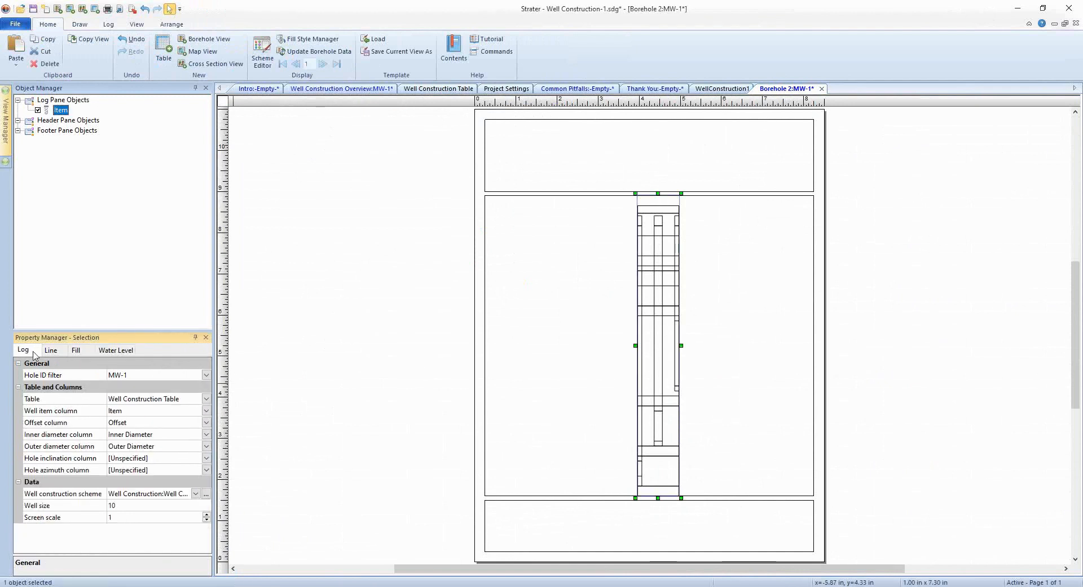
left_click(127, 507)
type("29")
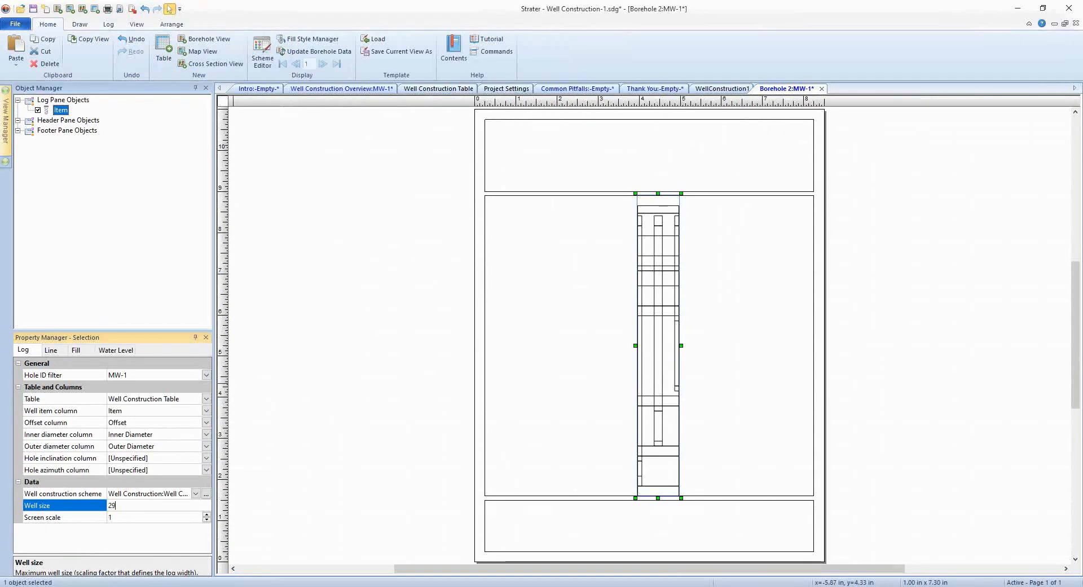
key("Return")
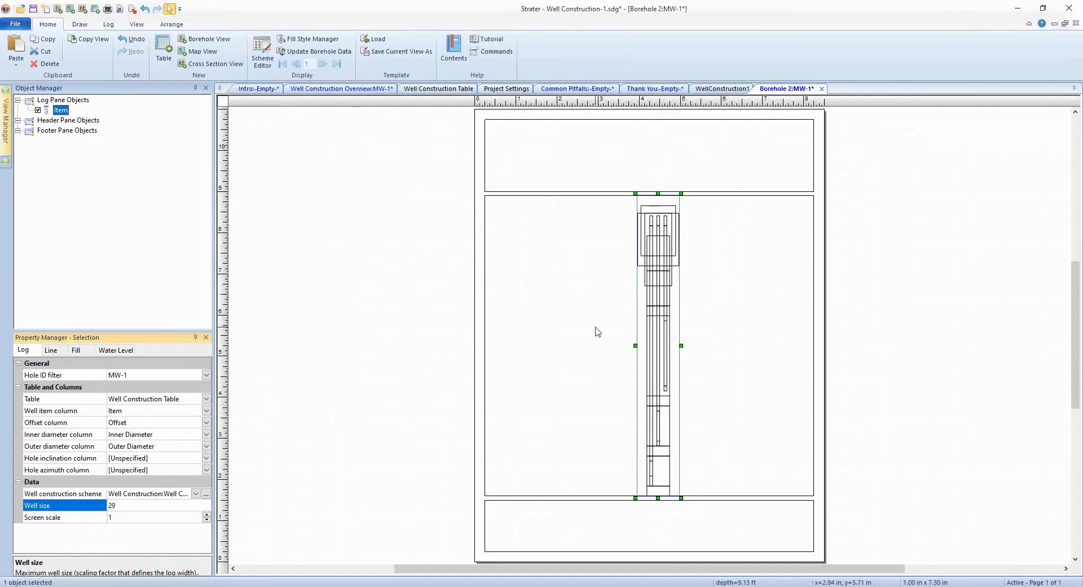
left_click(717, 339)
left_click(666, 335)
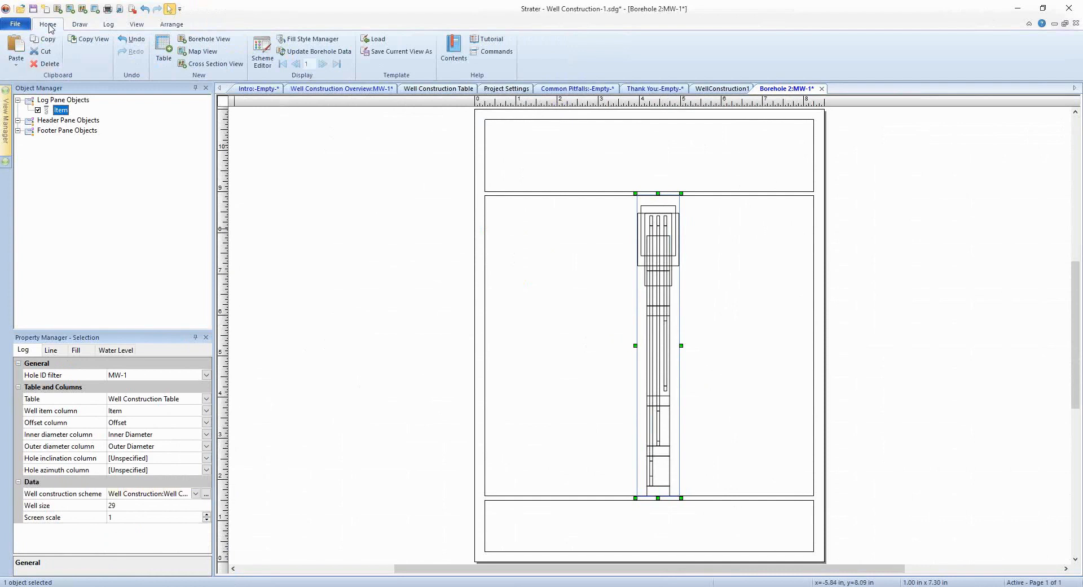
Step: Open the Scheme Editor and expand the second Well Construction:Well Construction Table scheme to list its items
left_click(266, 61)
left_click(283, 89)
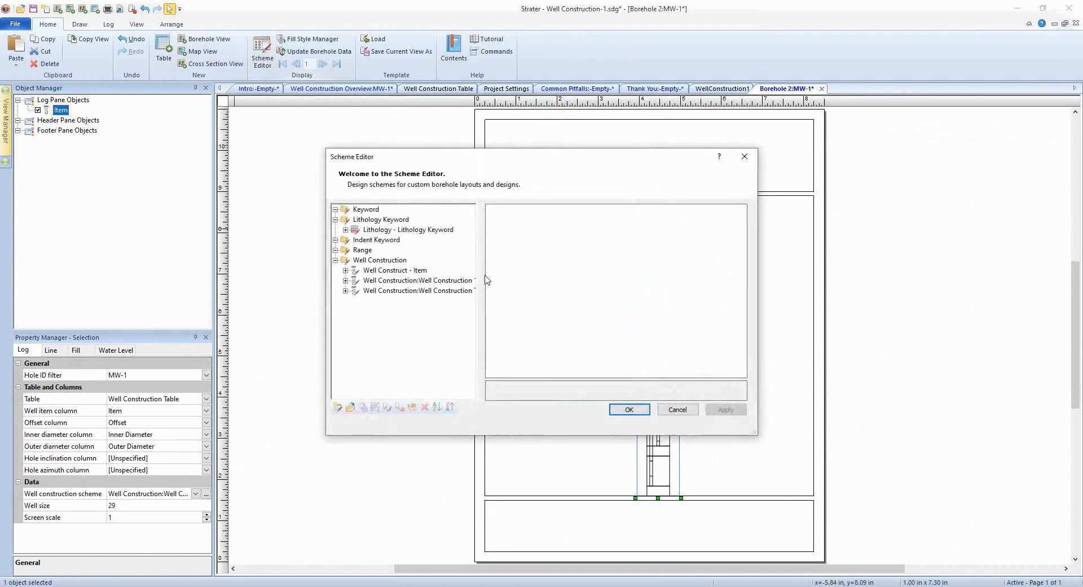
left_click(388, 281)
left_click(390, 291)
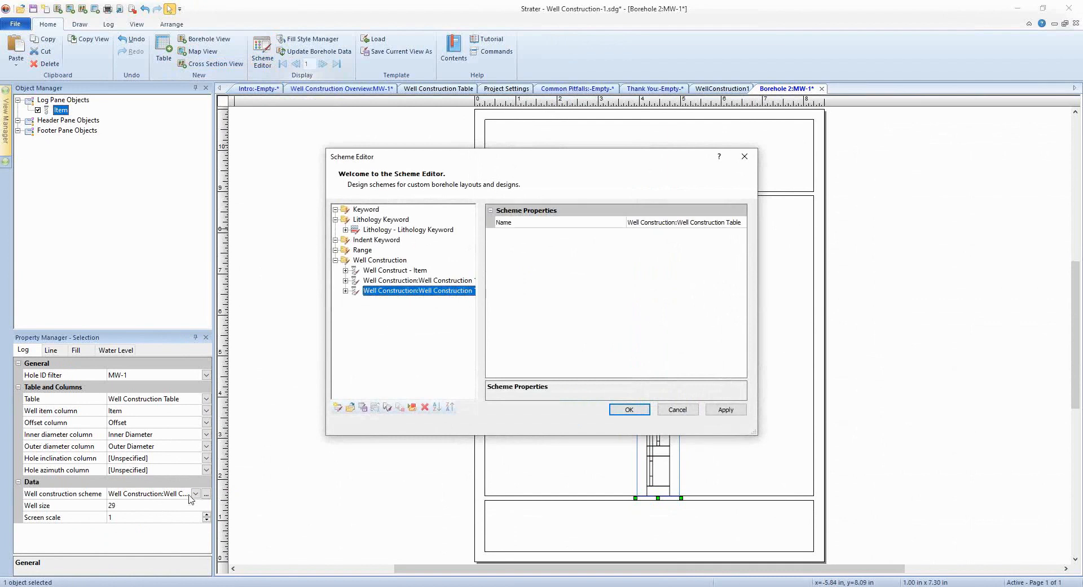
left_click(345, 291)
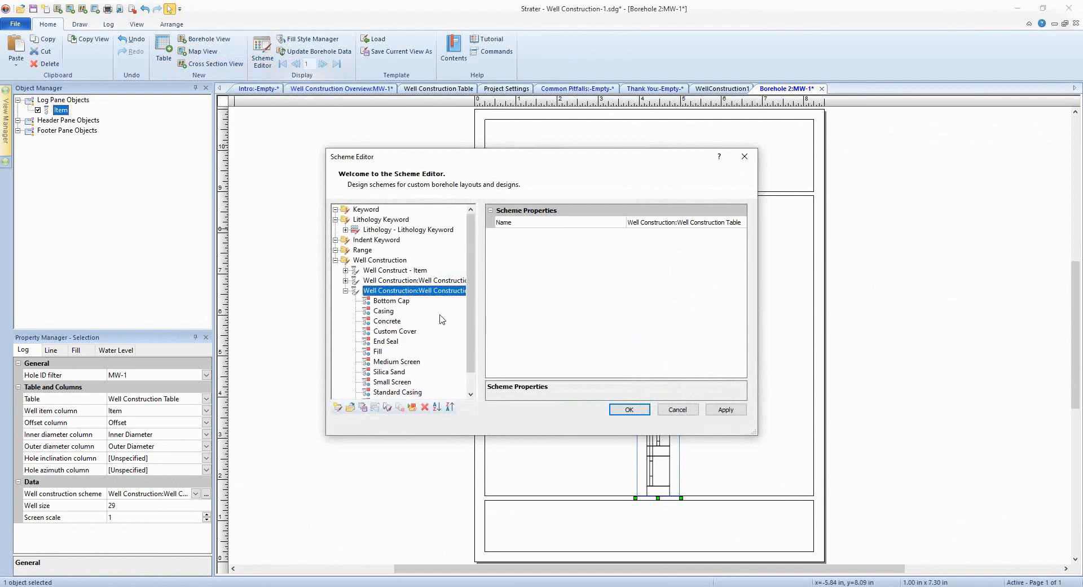
scroll(443, 320, "down", 1)
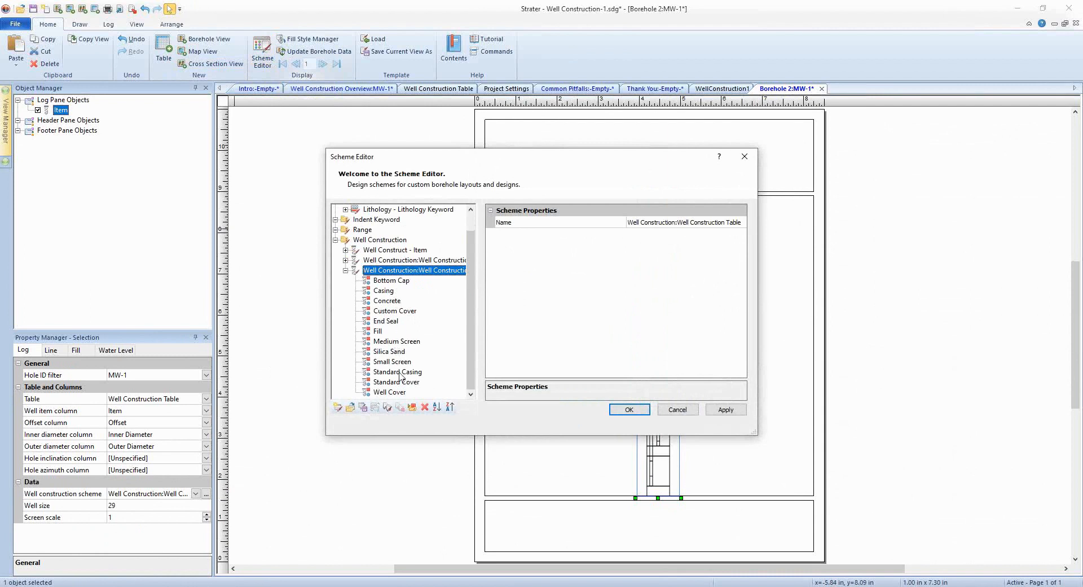
Step: Give the Bottom Cap item a solid black fill and apply it, moving the dialog clear of the log
left_click(386, 280)
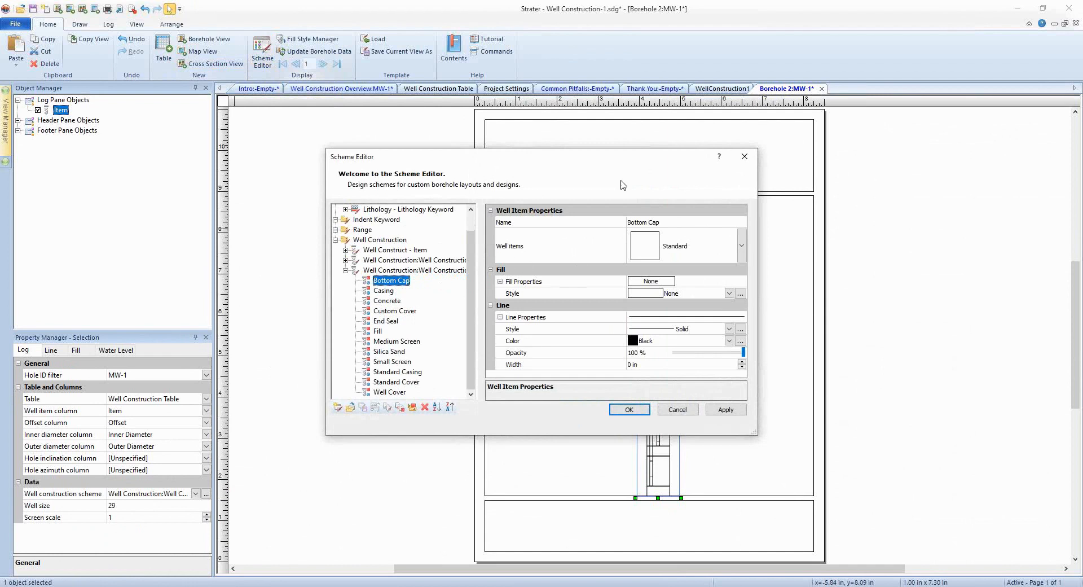
left_click_drag(545, 160, 340, 175)
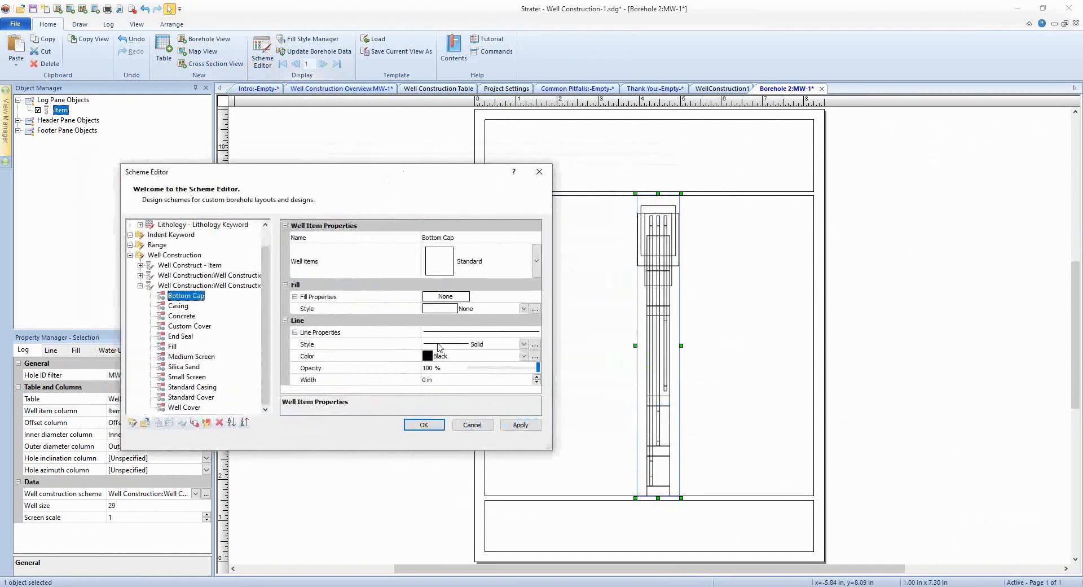
left_click(483, 309)
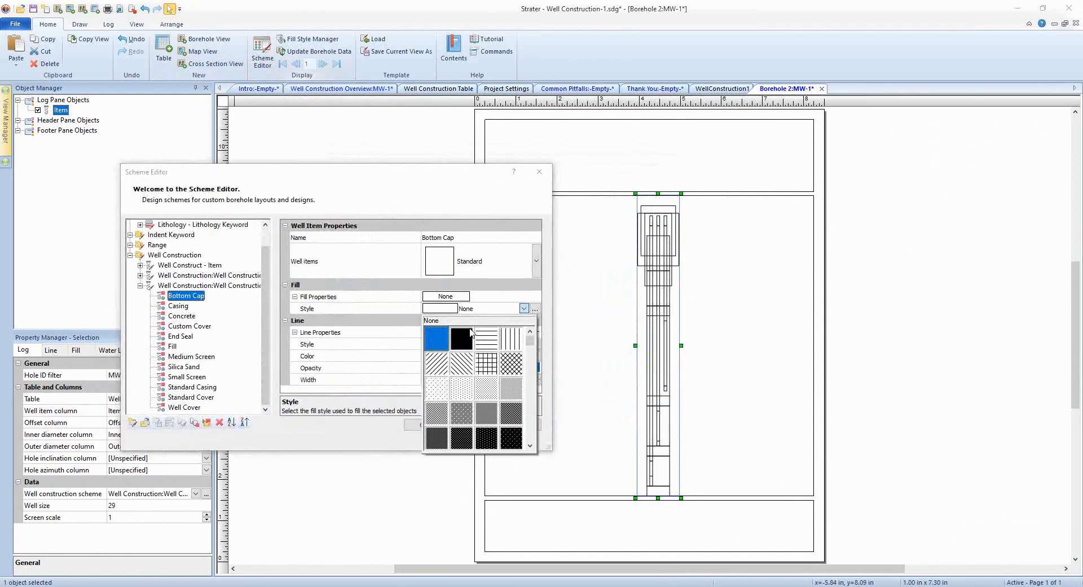
left_click(470, 334)
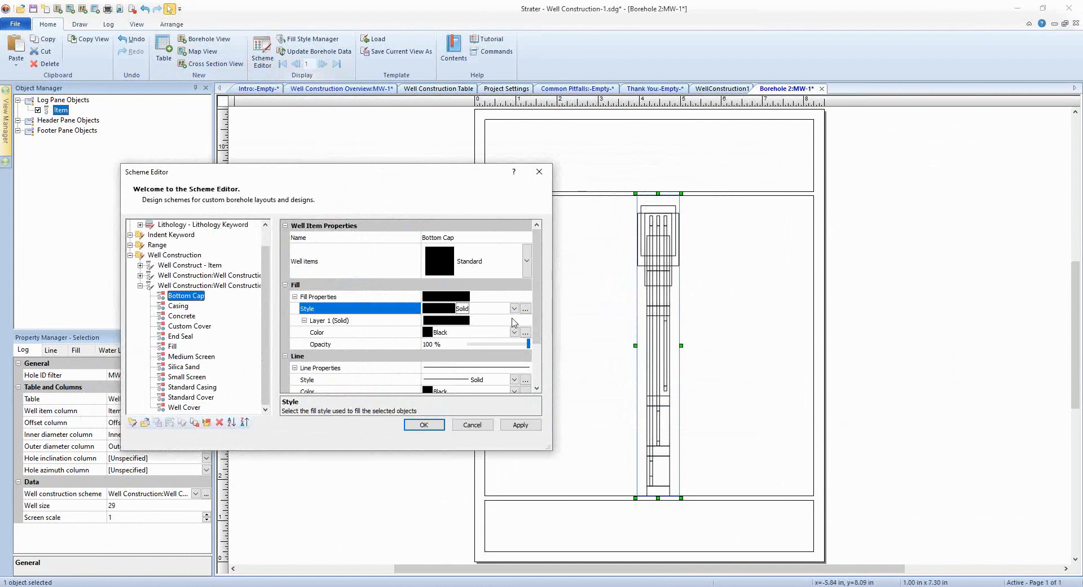
scroll(462, 333, "down", 2)
scroll(476, 367, "up", 2)
left_click(179, 307)
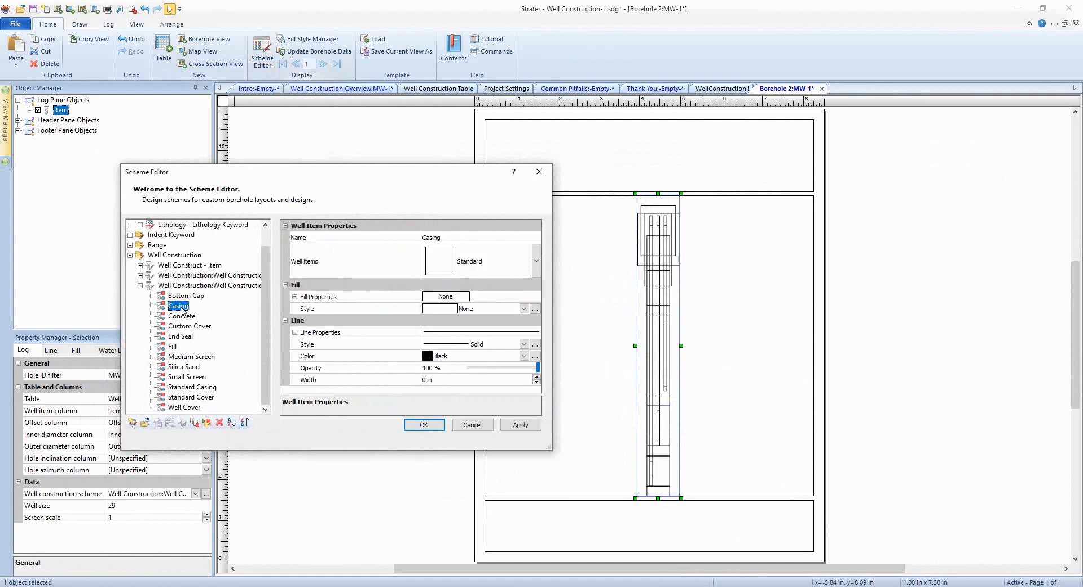
left_click(532, 429)
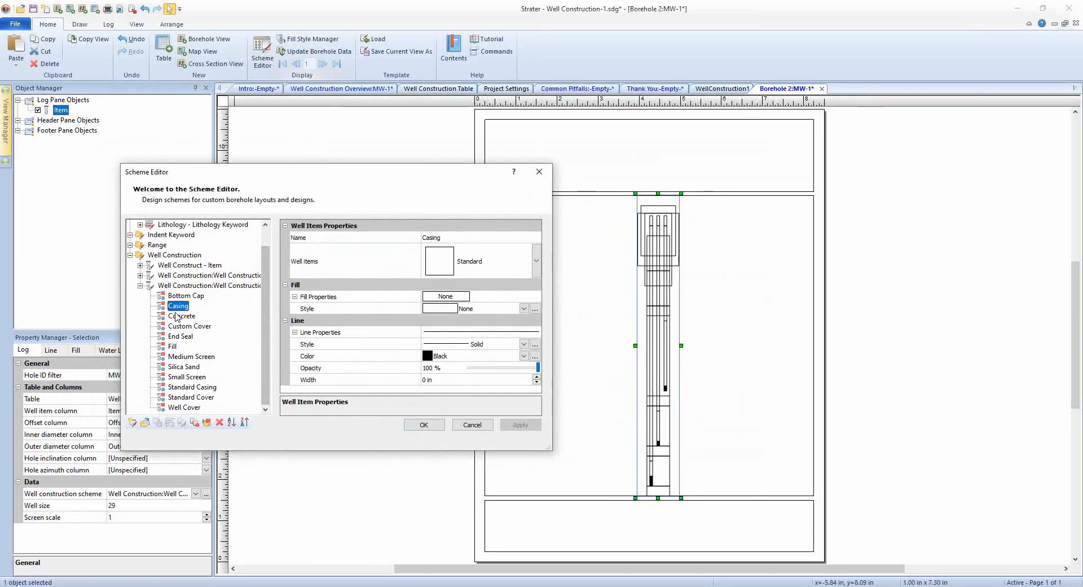
Step: Give the Casing item a solid black fill and apply it to the well construction log
left_click(474, 309)
left_click(460, 341)
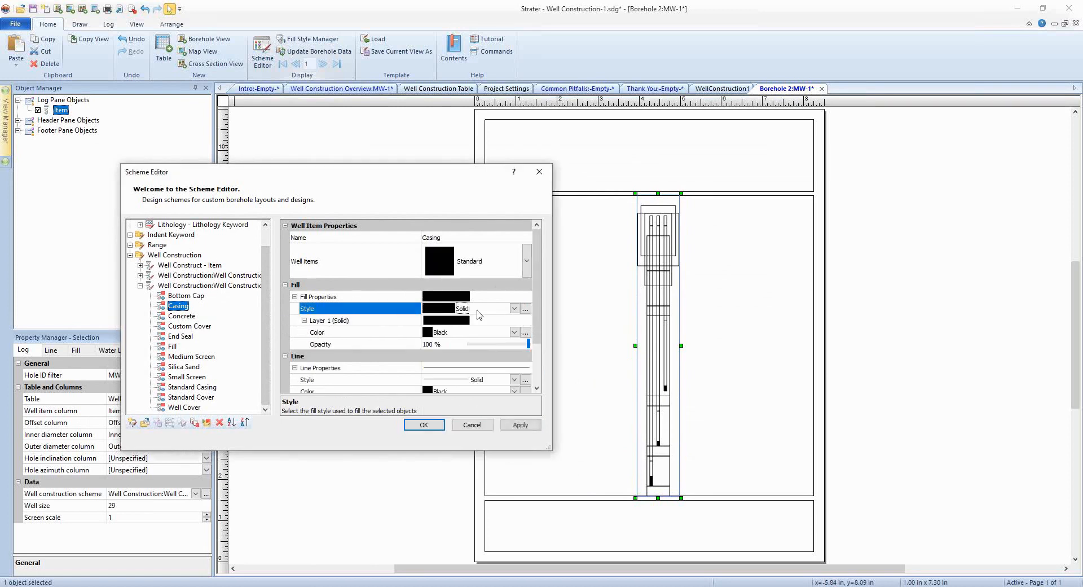
scroll(479, 333, "down", 2)
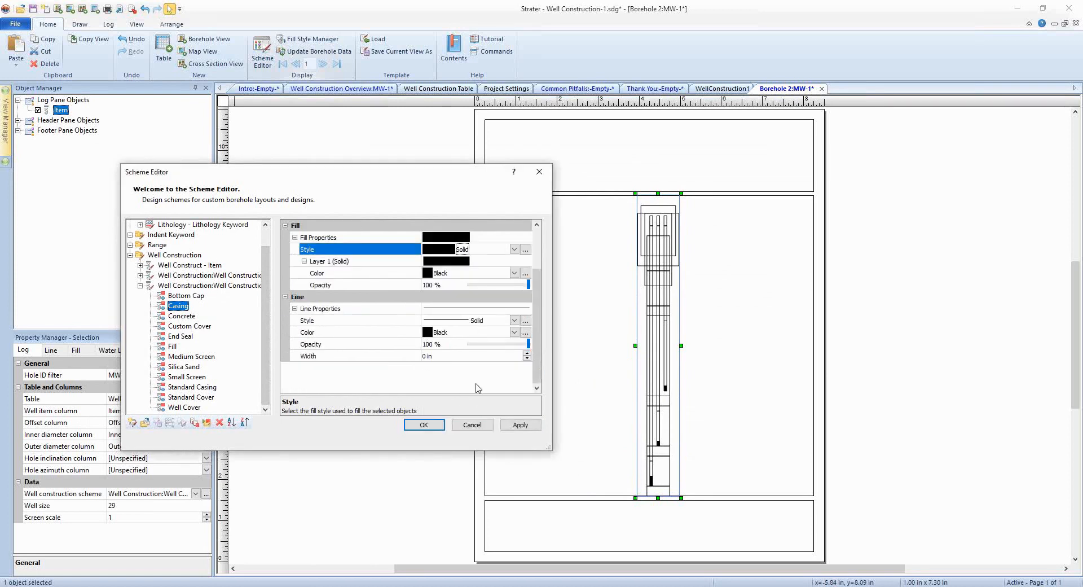
left_click(457, 275)
left_click(455, 354)
left_click(529, 430)
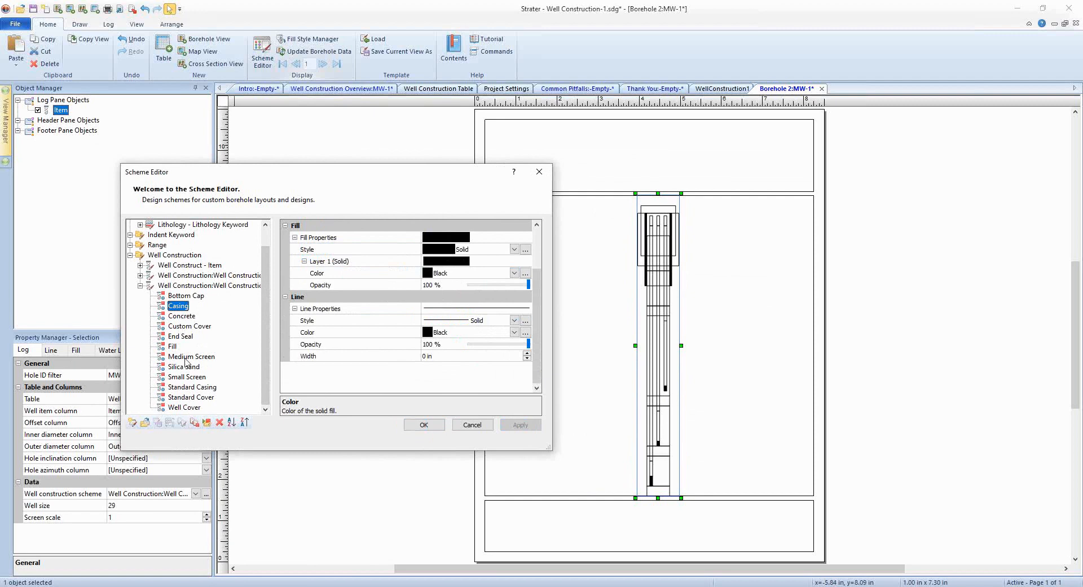
Step: Examine the item styles in the Well Construct - Item scheme, including Silica Sand, Medium Screen and Concrete, and close the Scheme Editor
left_click(140, 286)
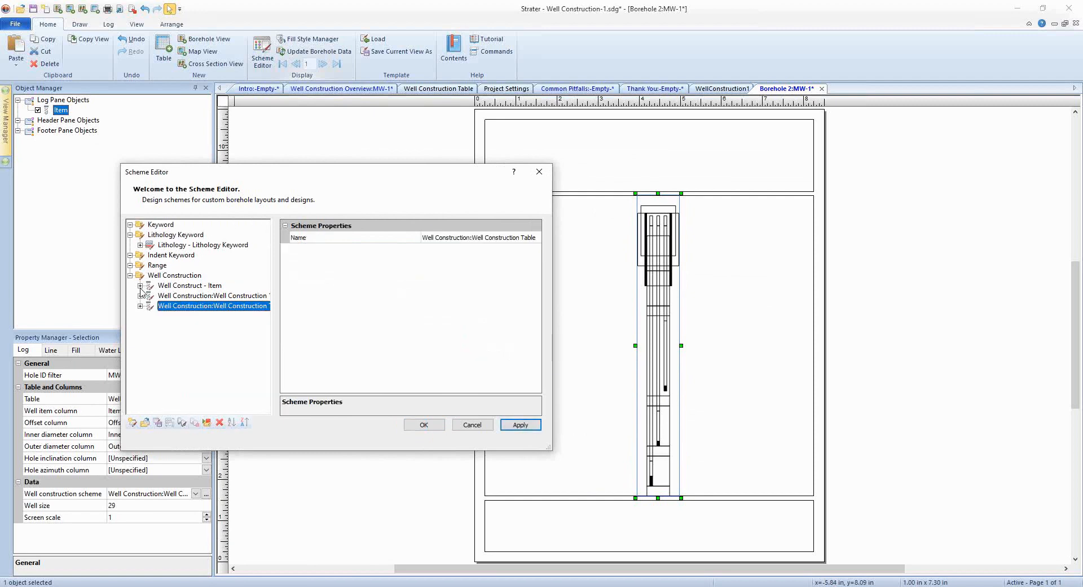
left_click(179, 287)
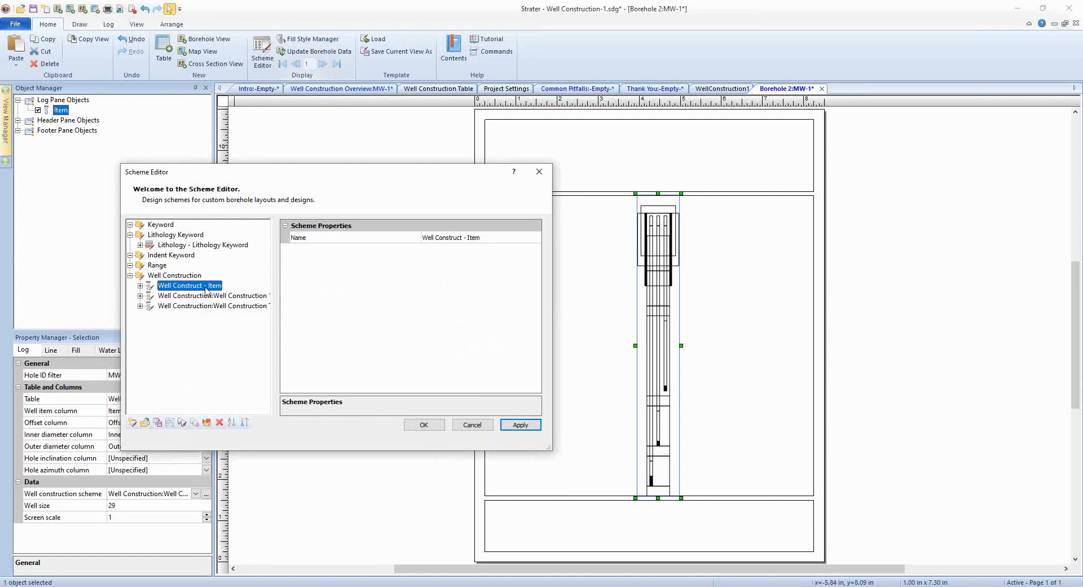
left_click(140, 286)
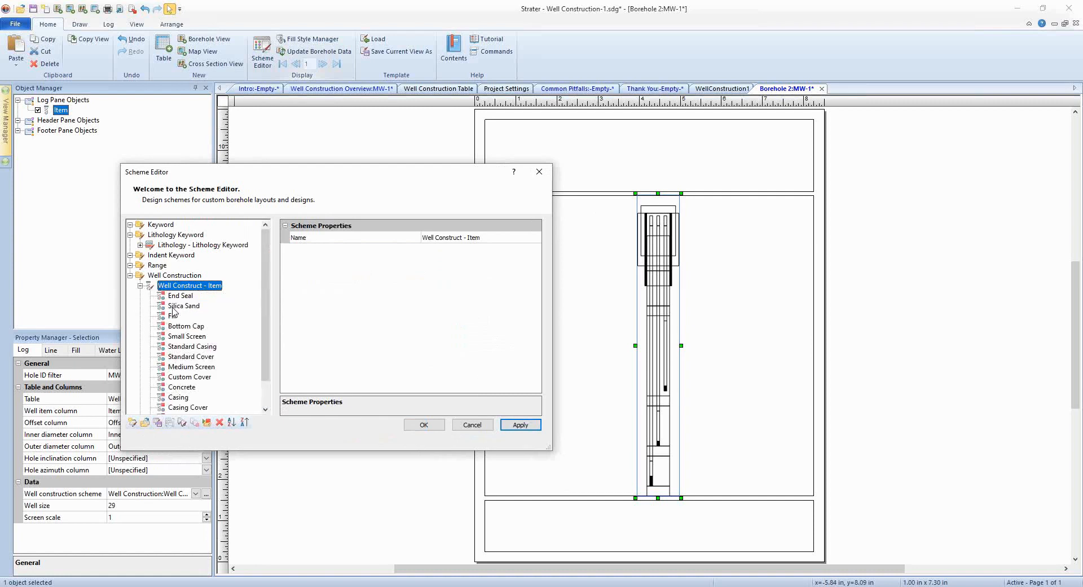
left_click(180, 305)
left_click(189, 367)
left_click(195, 388)
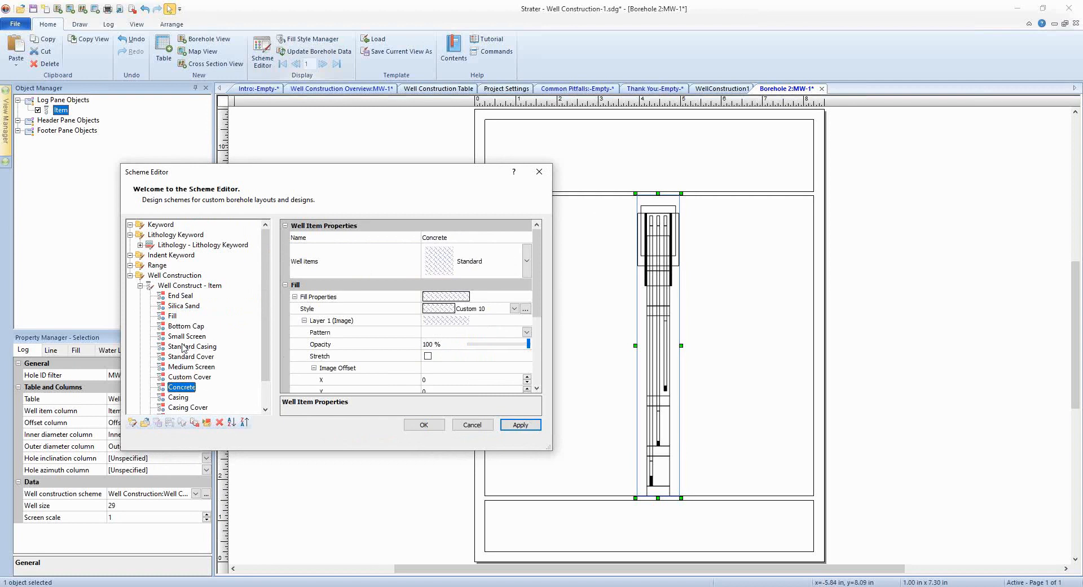
scroll(196, 372, "down", 1)
scroll(198, 384, "up", 1)
left_click(192, 286)
left_click(519, 425)
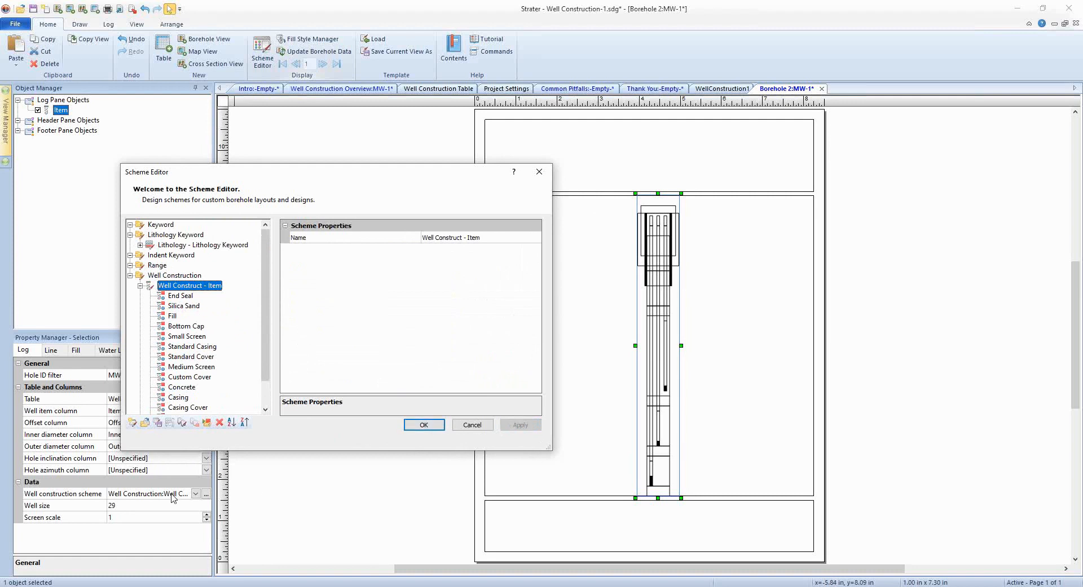
left_click(424, 425)
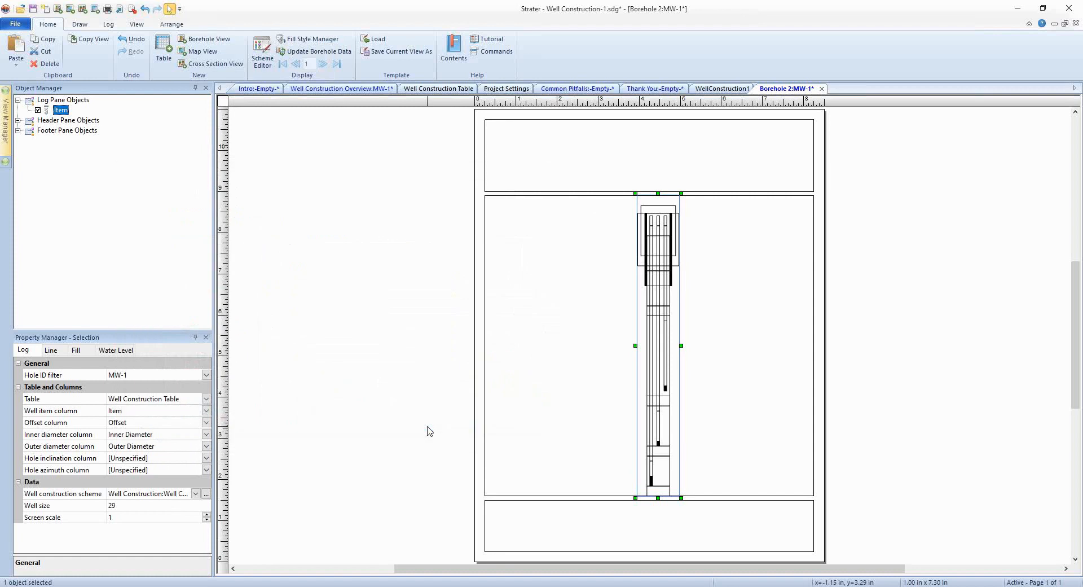
Step: Assign the Well Construct - Item scheme to the well construction log and deselect the log
left_click(195, 494)
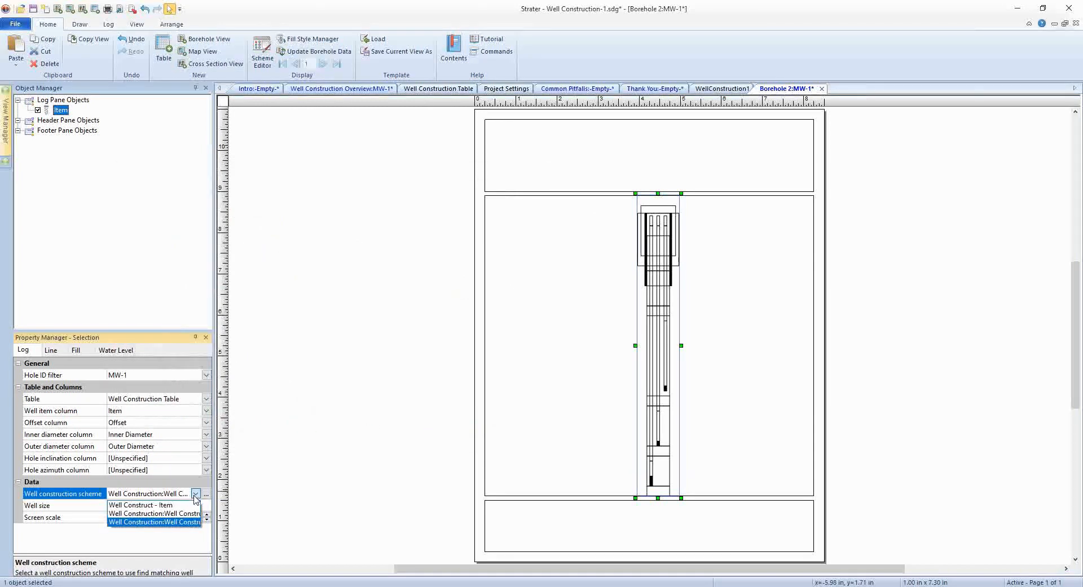
left_click(192, 504)
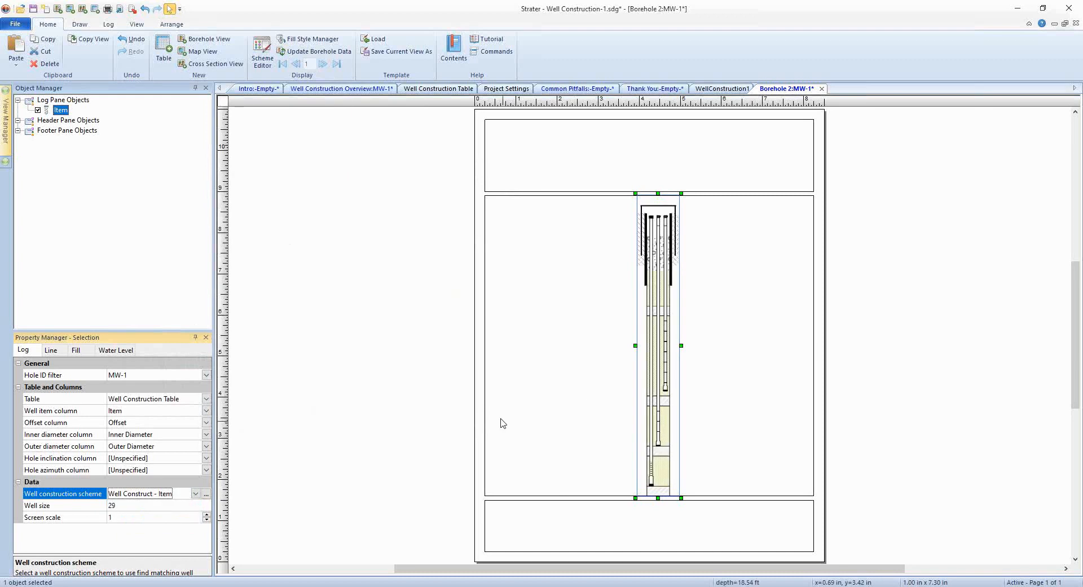
left_click(490, 386)
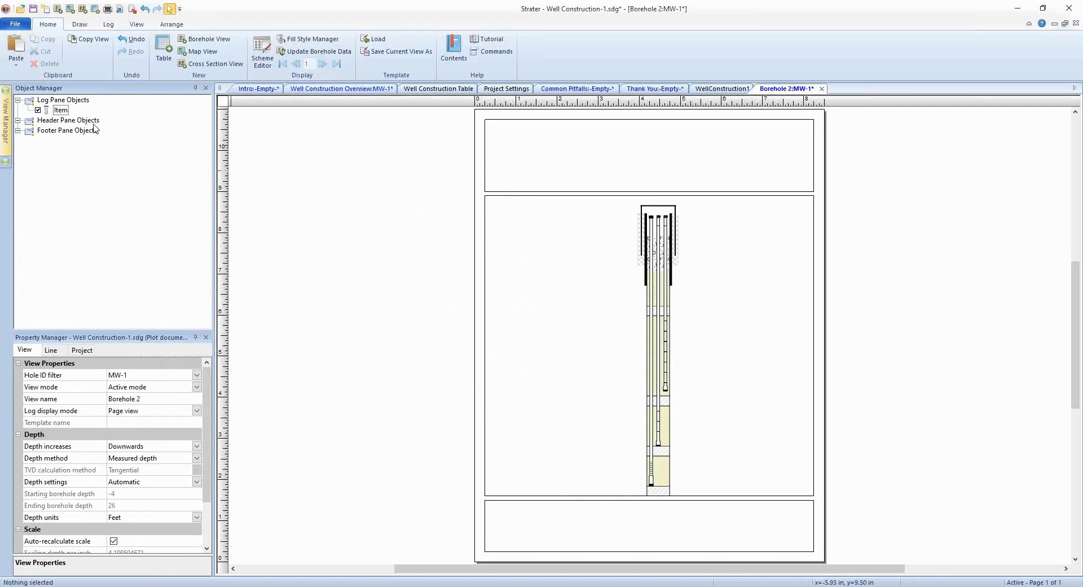
Step: Add a Depth log to the log pane, directly left of the well construction log
left_click(113, 25)
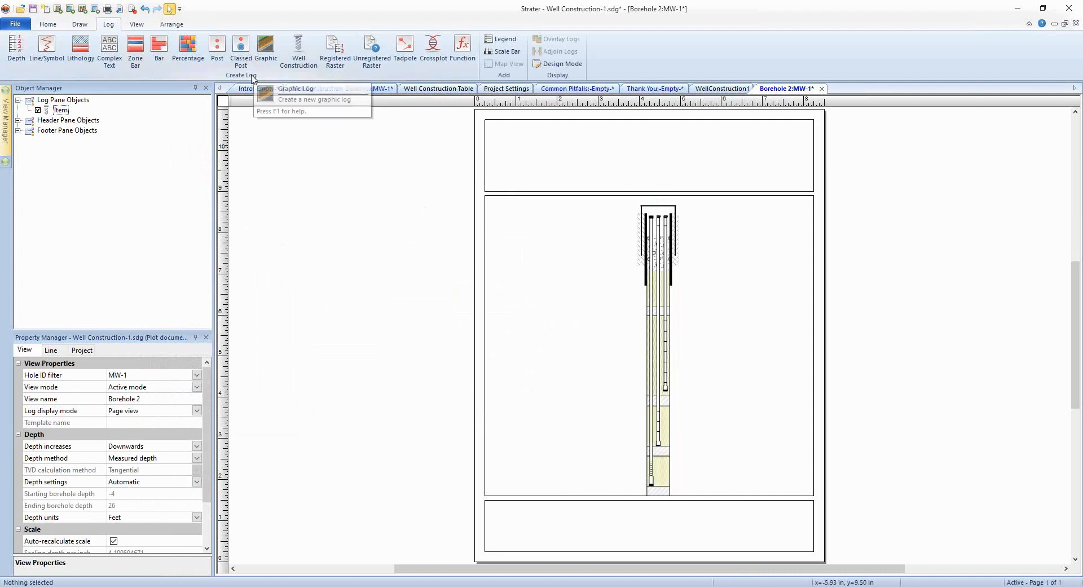
left_click(16, 48)
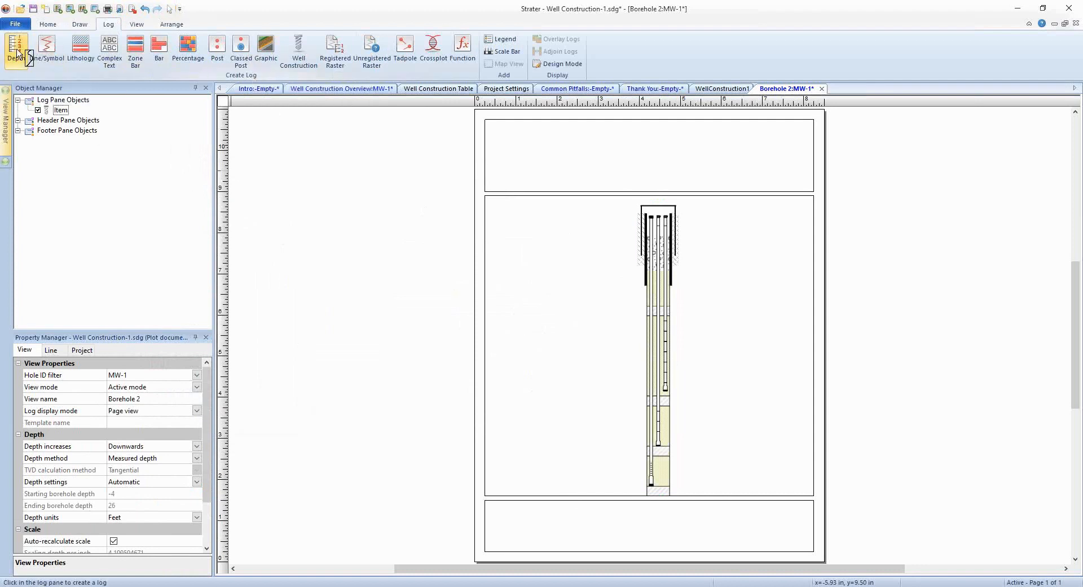
left_click(595, 287)
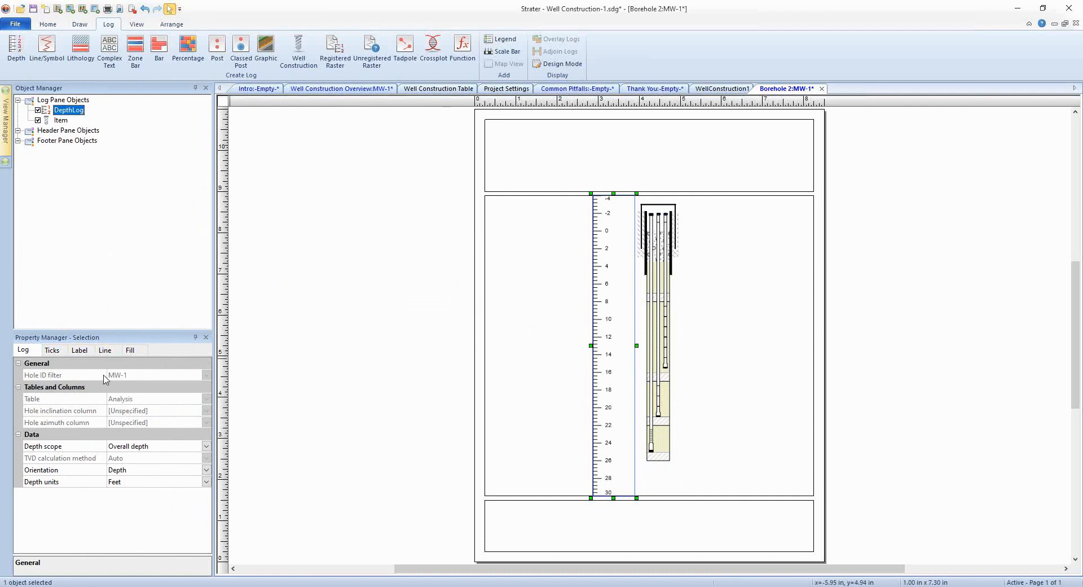
Step: Review the depth log's tick scaling, label format types, line and fill properties without changing them
left_click(52, 351)
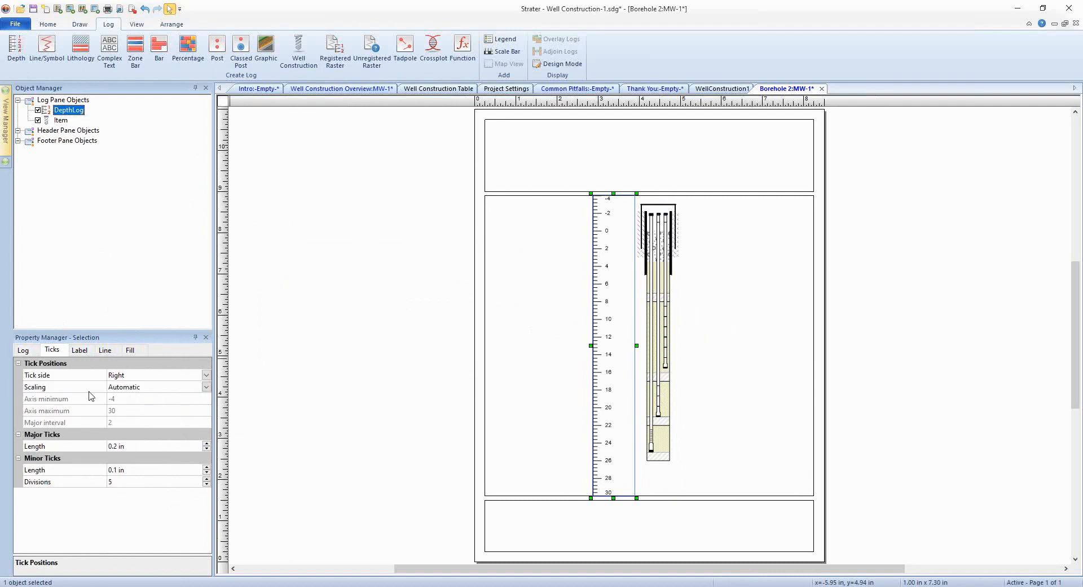
left_click(148, 390)
left_click(148, 390)
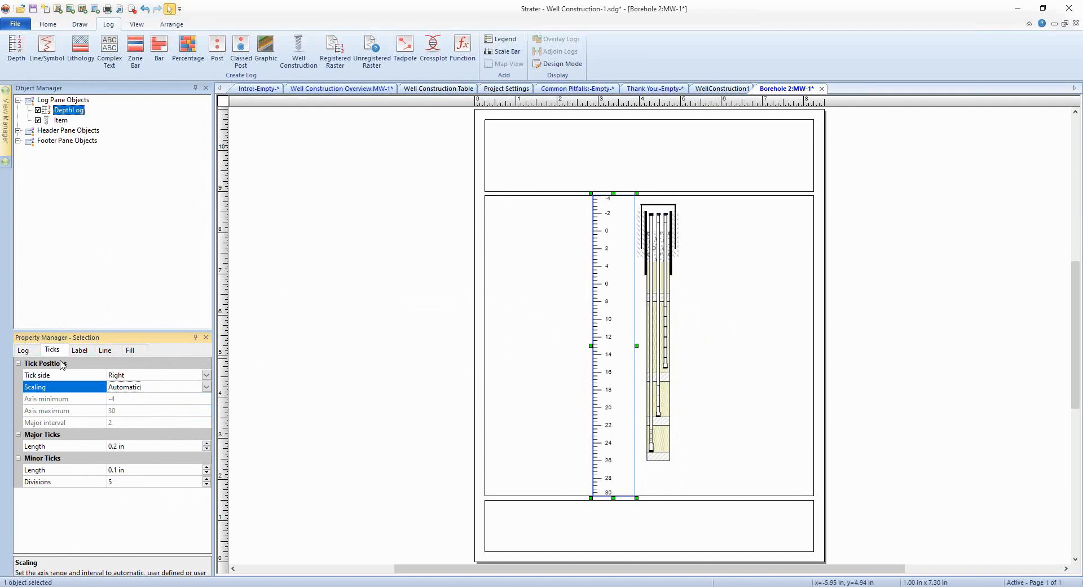
left_click(80, 352)
left_click(34, 447)
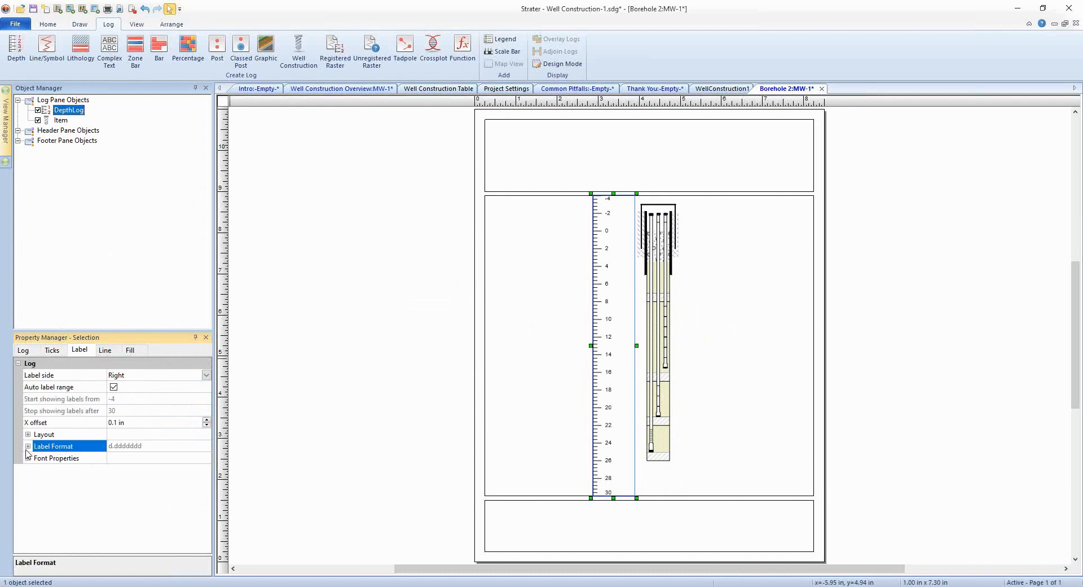
left_click(27, 446)
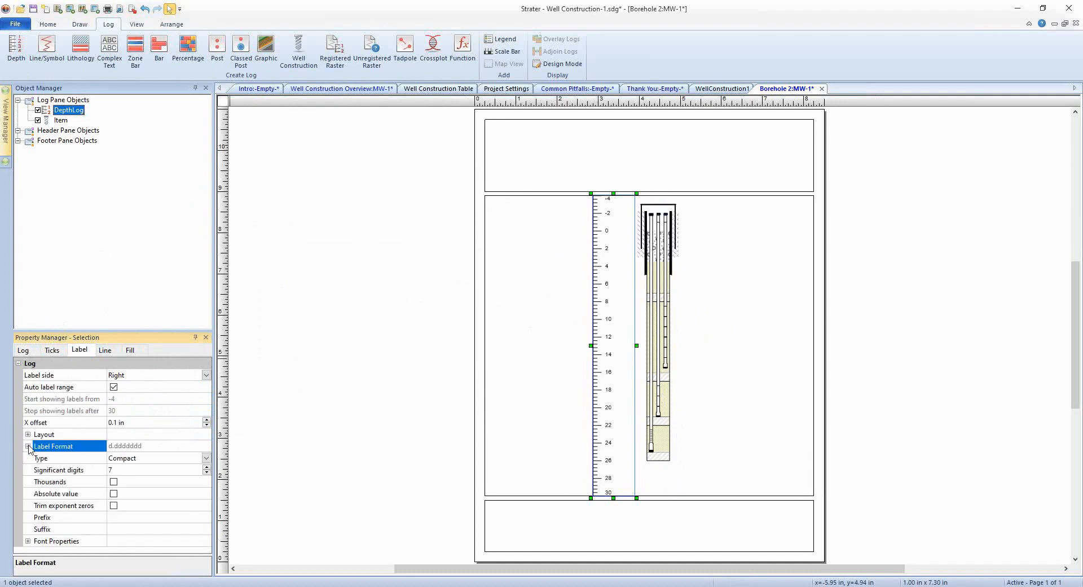
left_click(150, 460)
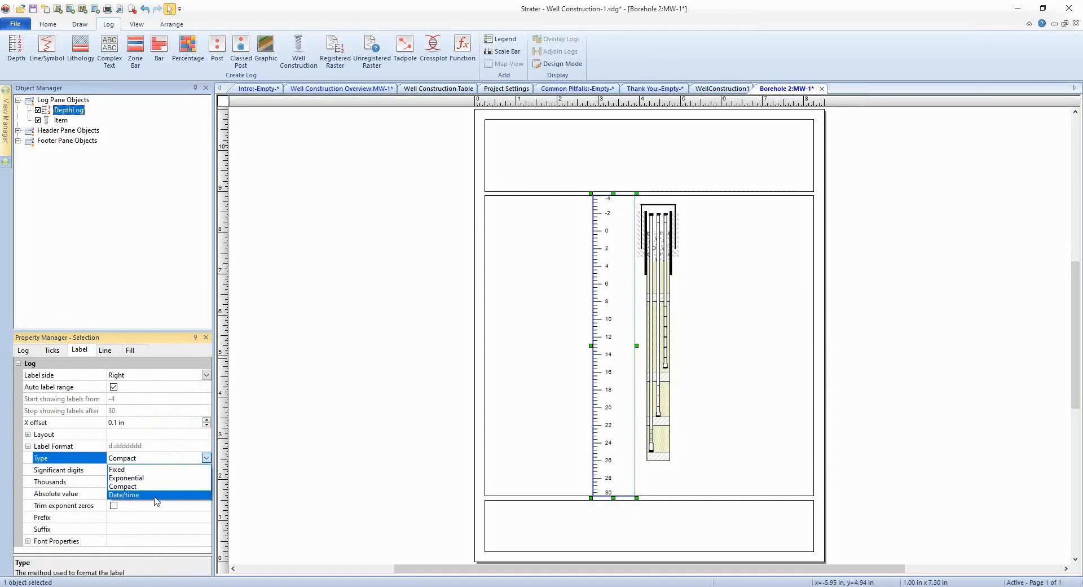
left_click(153, 349)
left_click(107, 351)
left_click(130, 350)
left_click(23, 350)
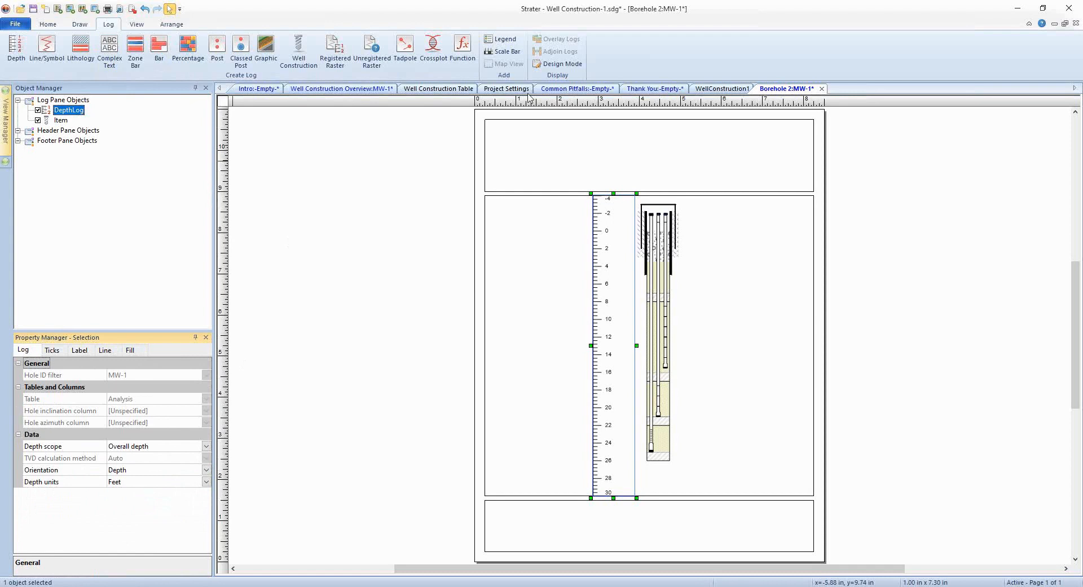
Step: Place a legend in the log pane to the right of the well construction log and select it
left_click(505, 40)
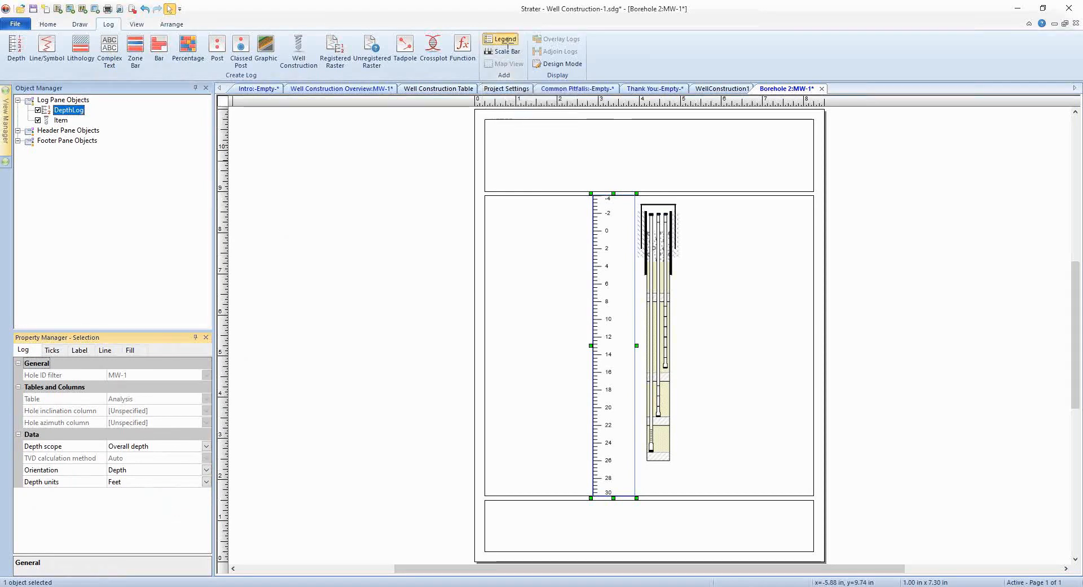
left_click(710, 311)
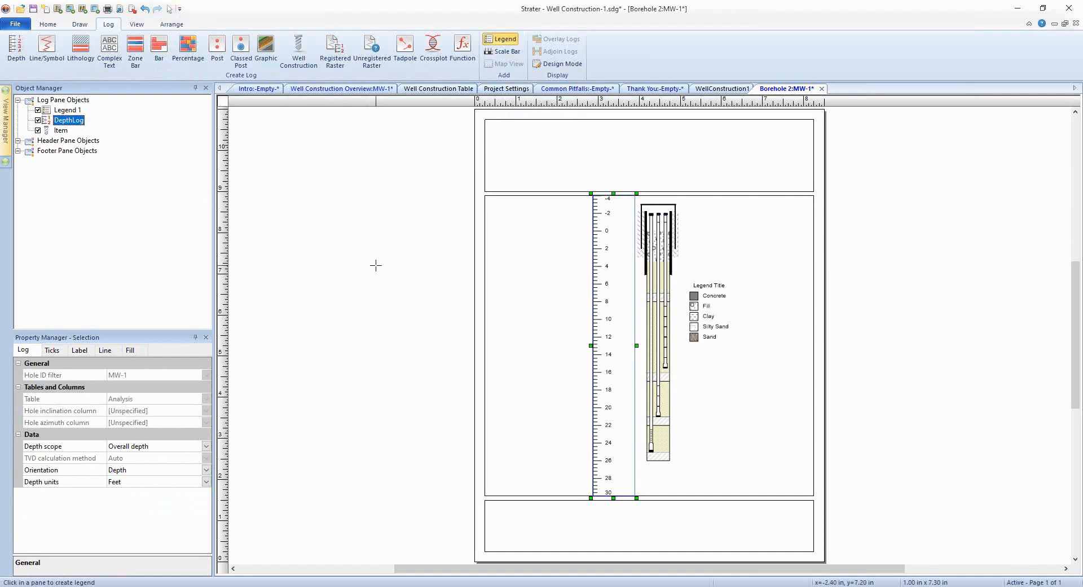
key("Escape")
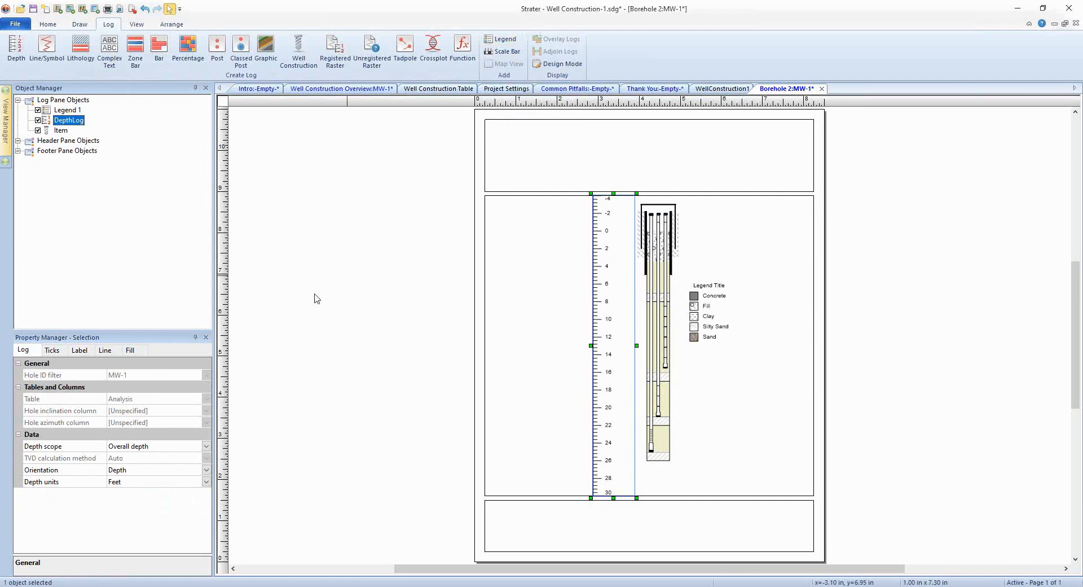
left_click(712, 323)
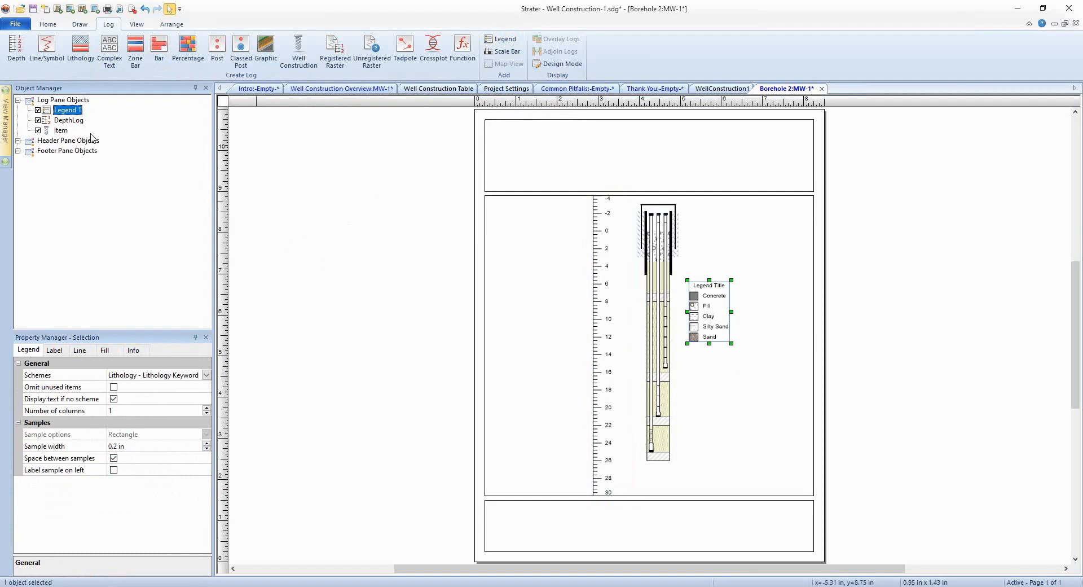
Step: Place a second legend for the well construction log, using its Well Construct - Item scheme, to the right of the lithology legend
left_click(655, 327)
left_click(501, 39)
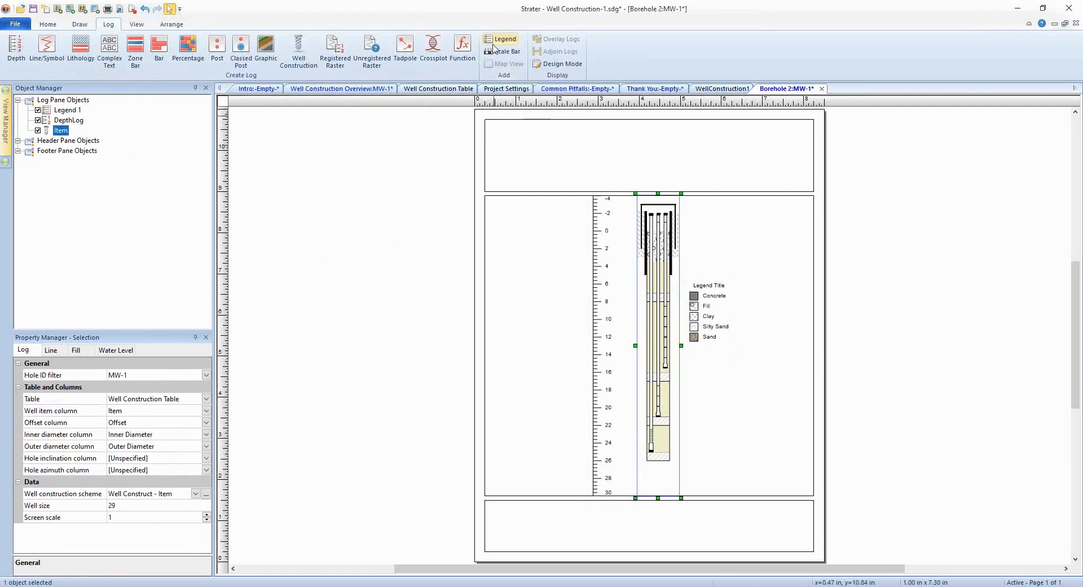
left_click(759, 333)
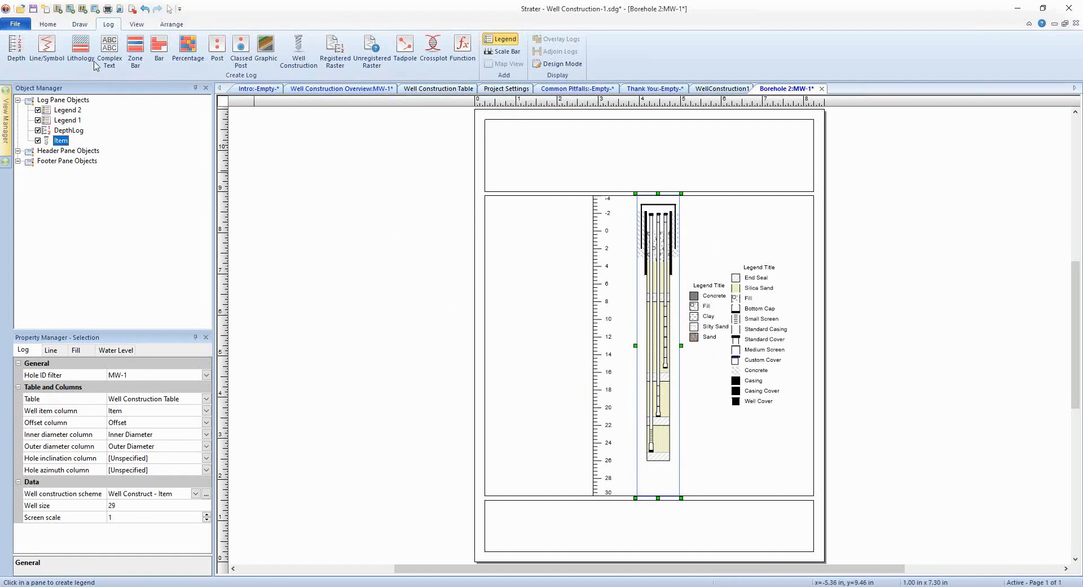
key("Escape")
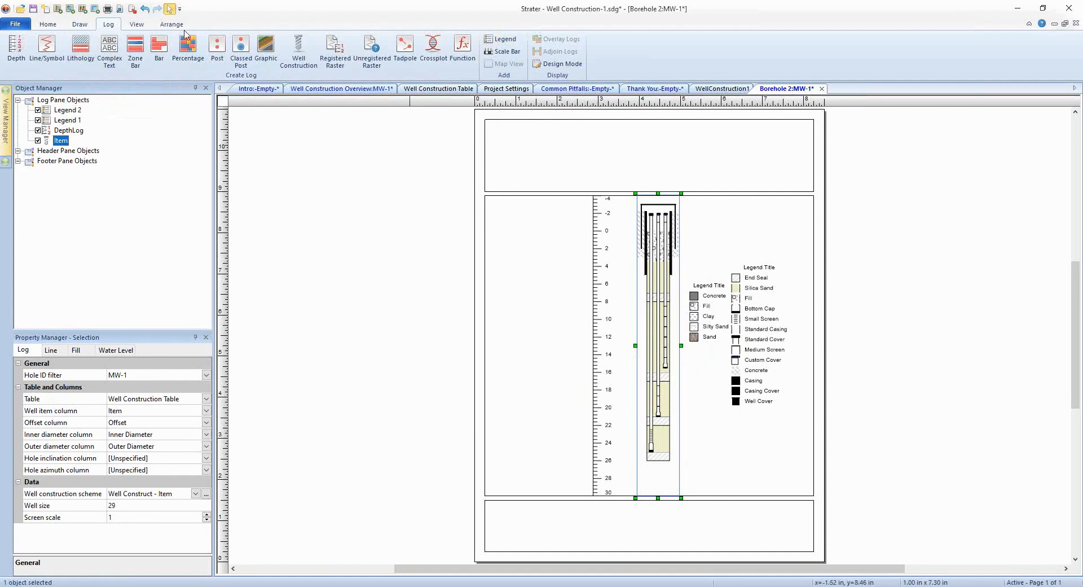
Step: Delete the Lithology Keyword legend and move the well construction legend into its place beside the well construction log
left_click(709, 317)
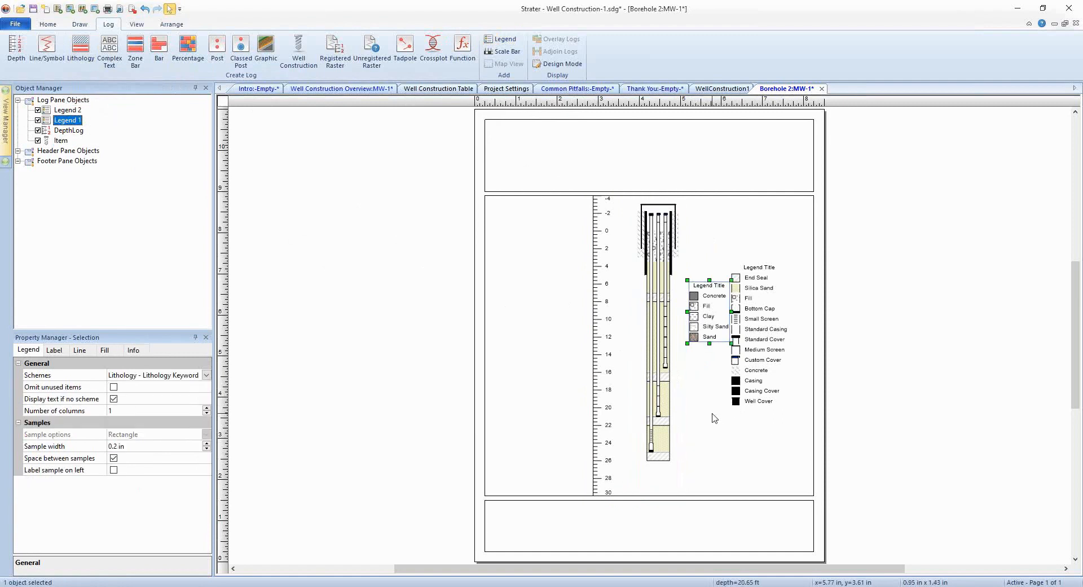
key("Delete")
left_click_drag(751, 345, 702, 349)
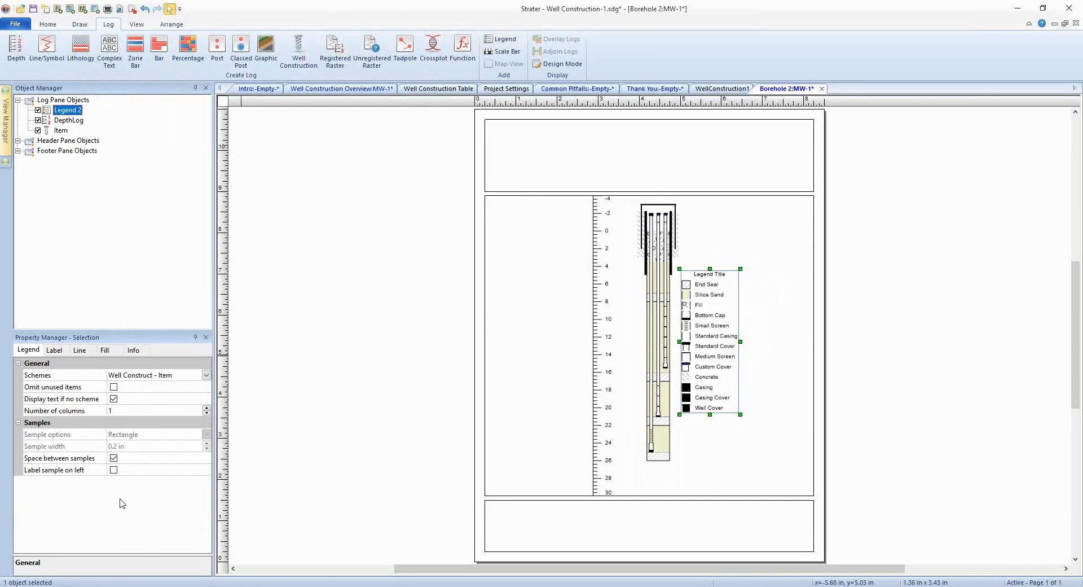
Step: Omit unused items from the legend, arrange it in 2 columns, and reposition it clear of the well construction log
left_click(34, 350)
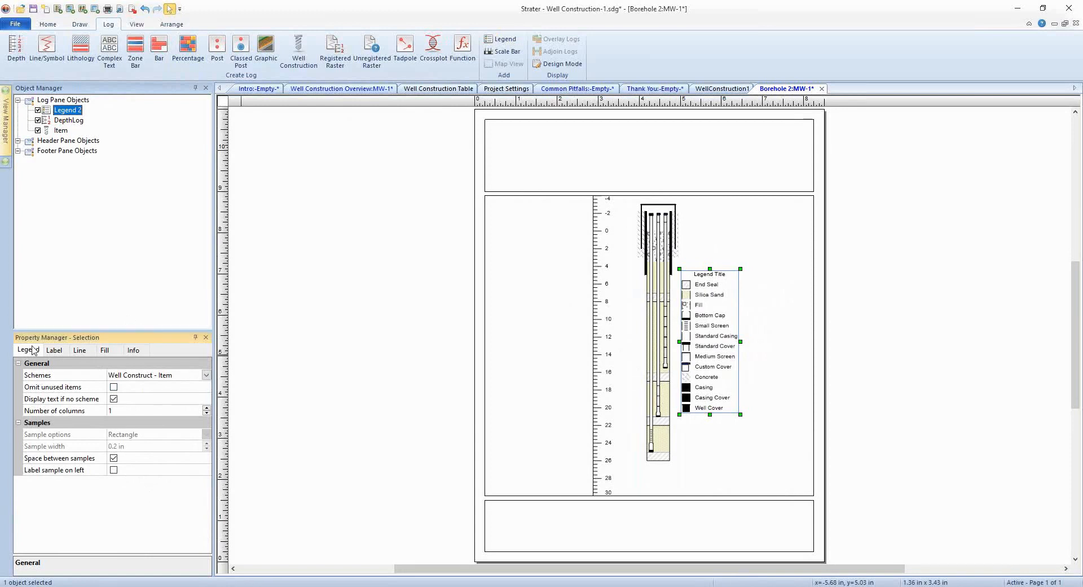
left_click(113, 387)
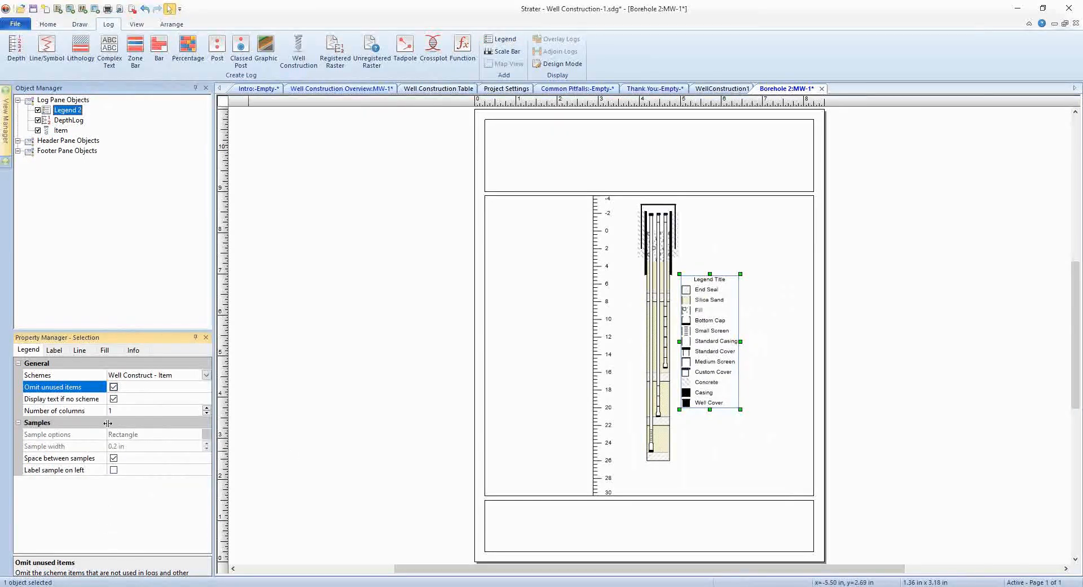
left_click(207, 409)
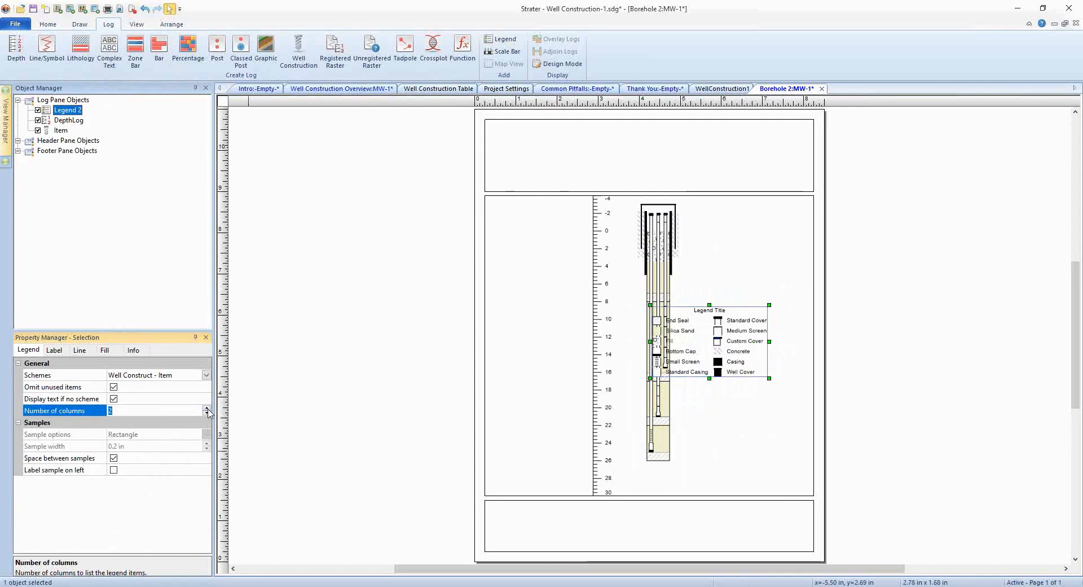
left_click_drag(708, 355, 738, 354)
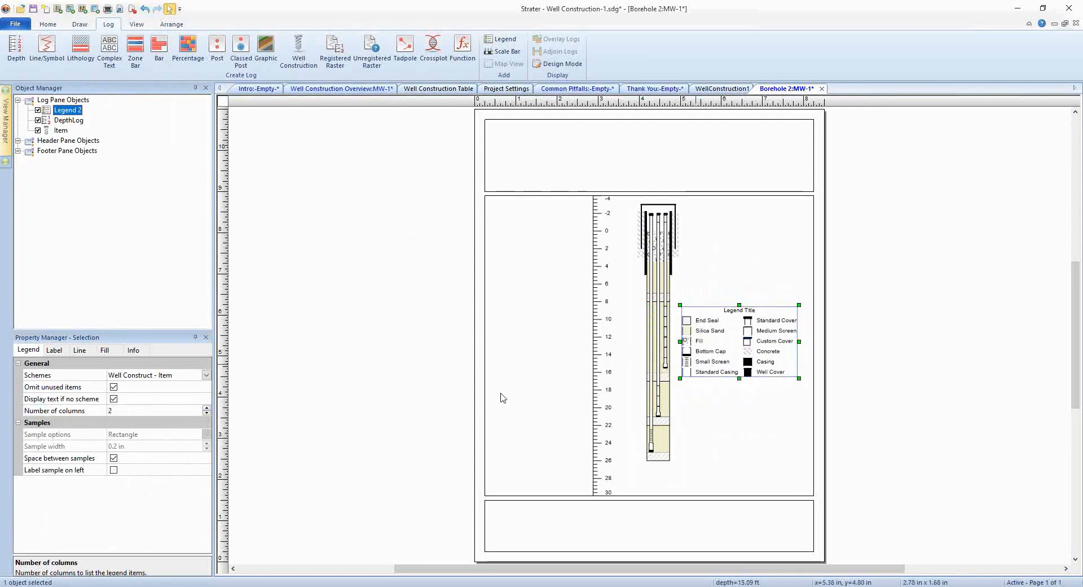
left_click(113, 471)
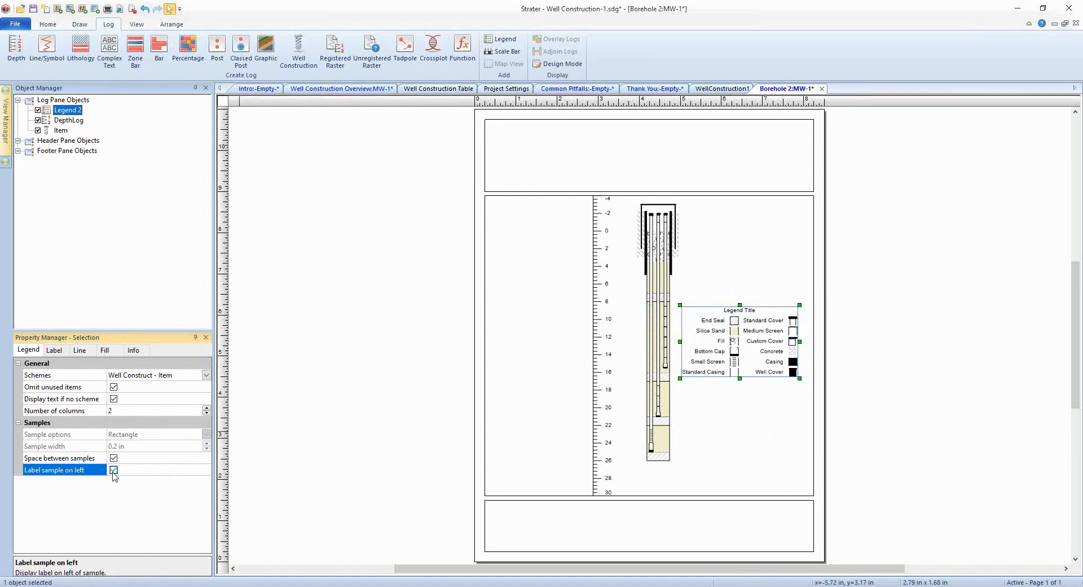
left_click(113, 470)
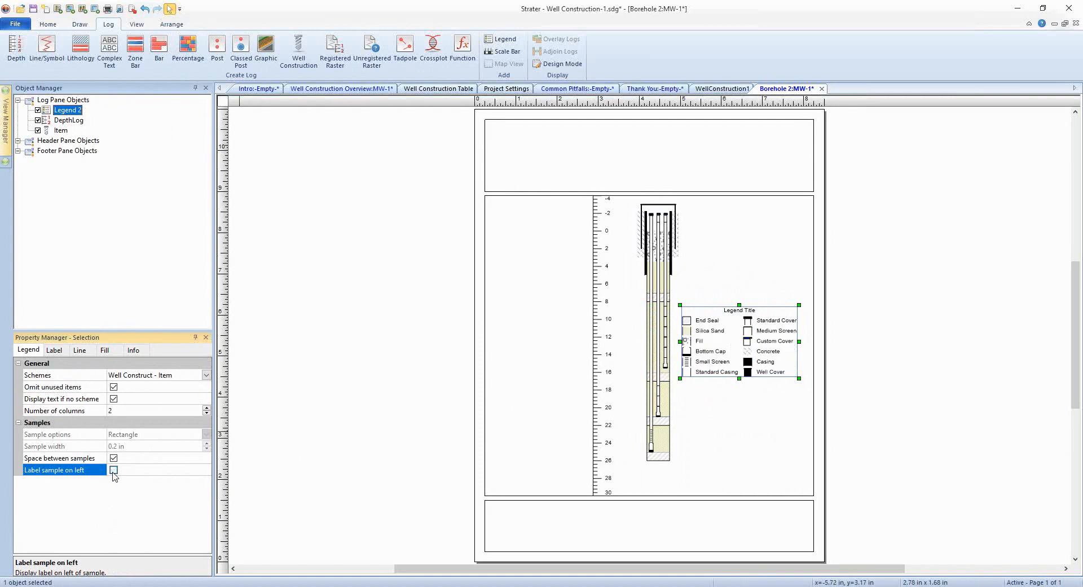
Step: Clear the legend's title text, and check its frame line and fill properties before deselecting it
left_click(60, 354)
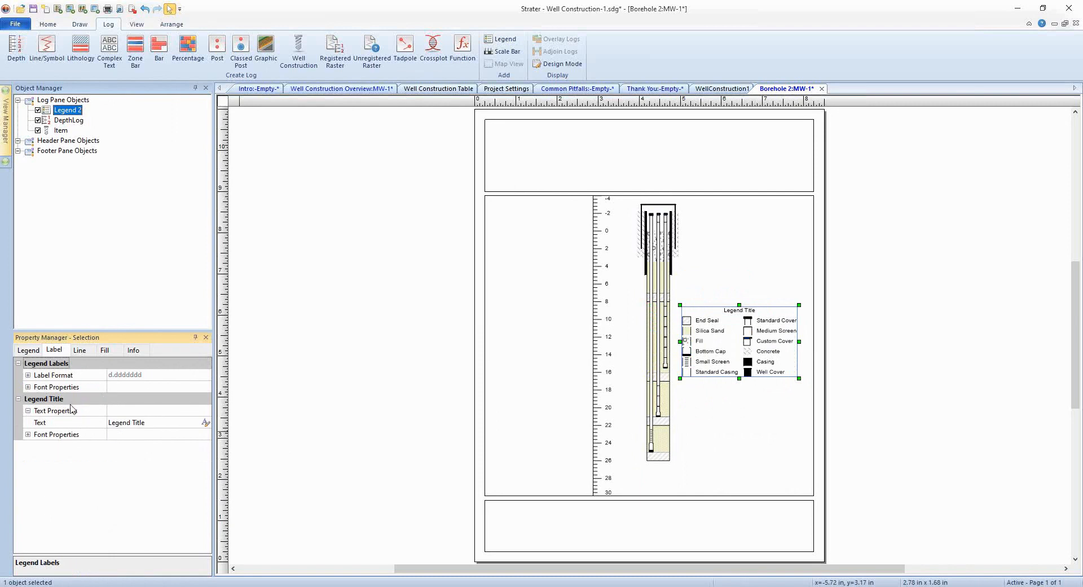
left_click(177, 425)
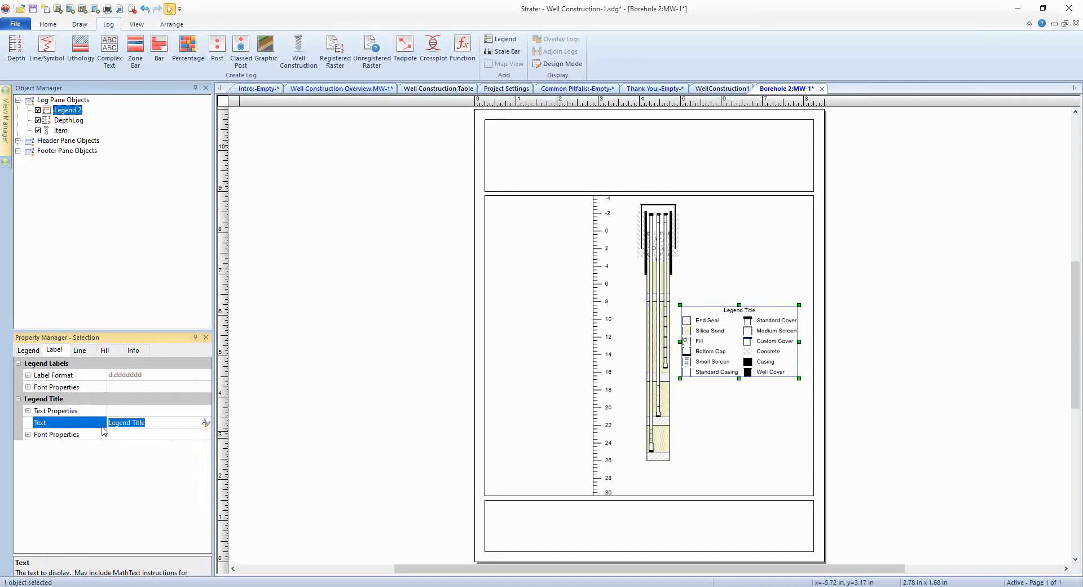
key("Delete")
key("Return")
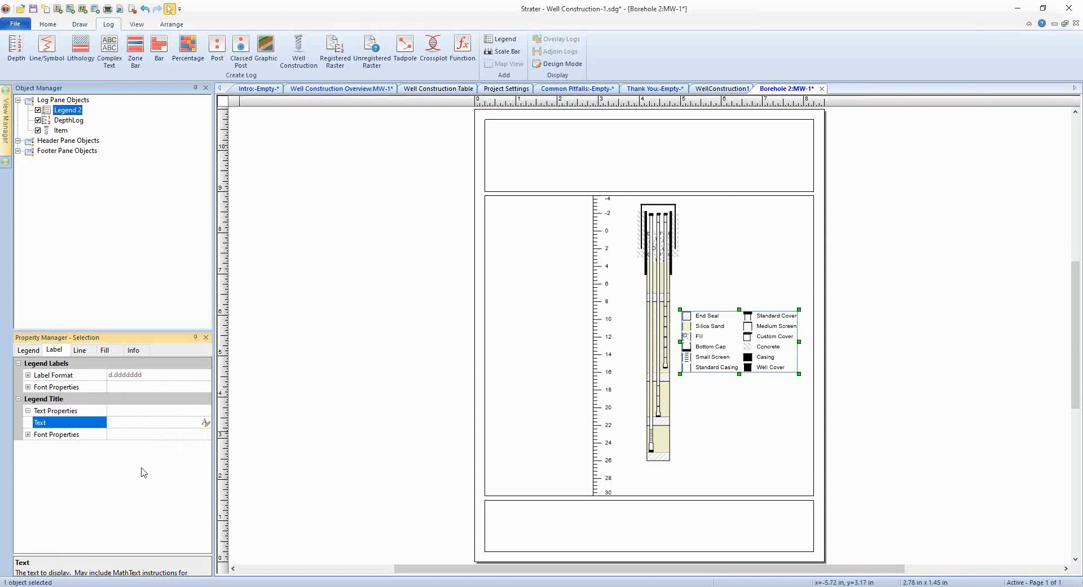
left_click(84, 352)
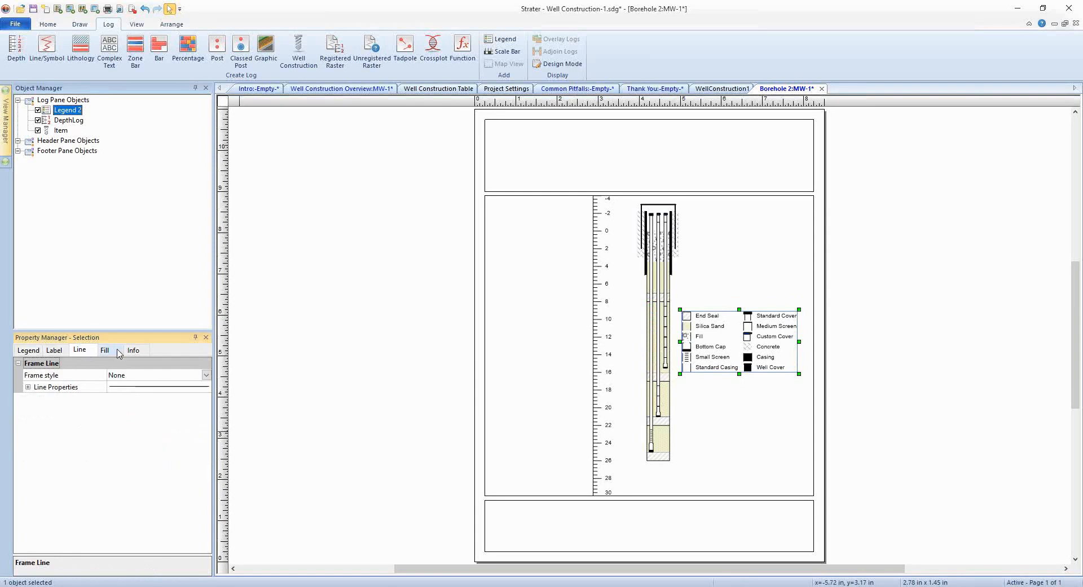
left_click(108, 352)
left_click(28, 351)
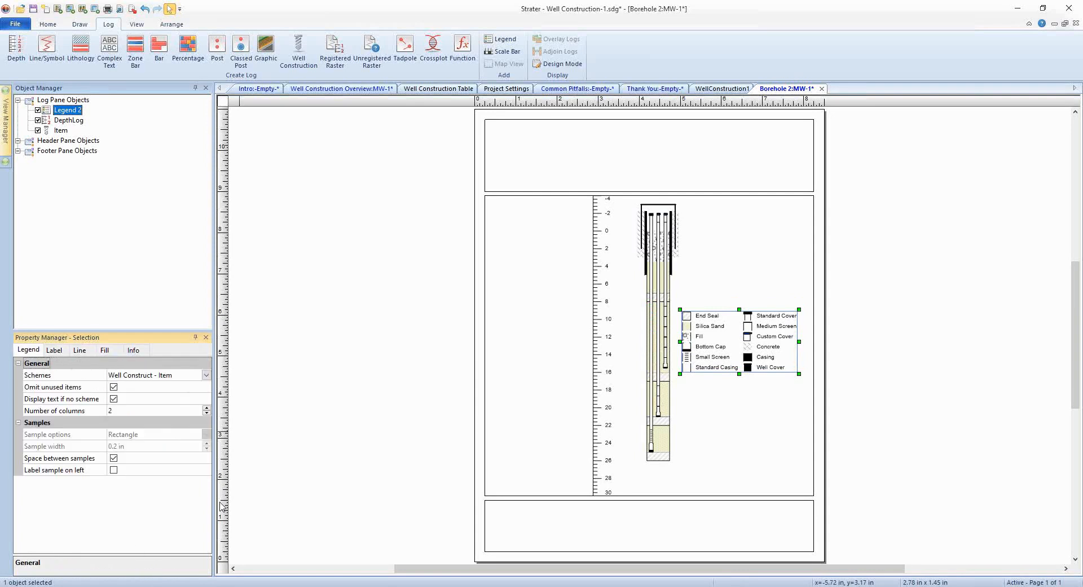
left_click(718, 456)
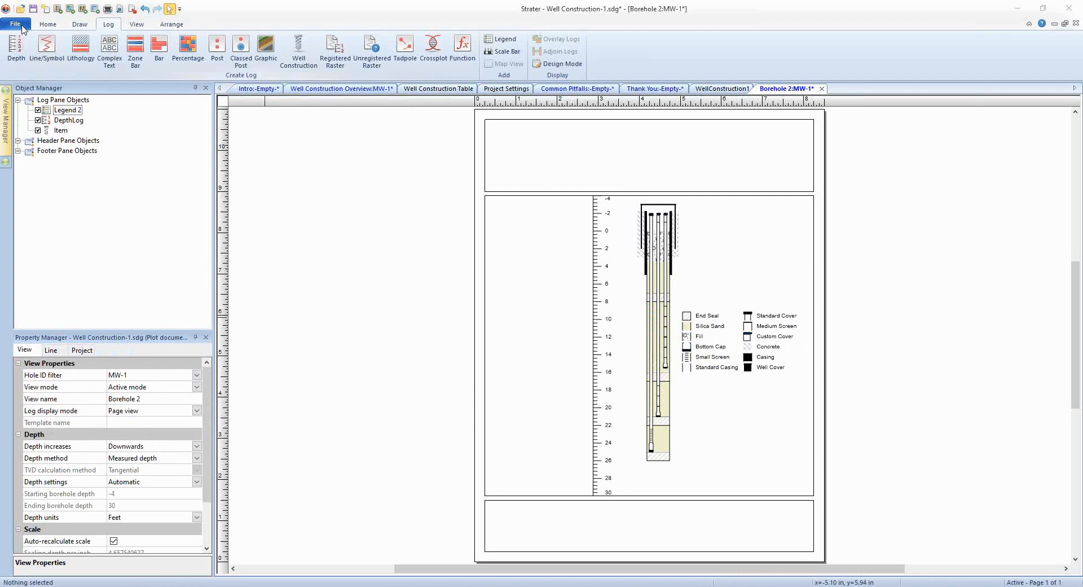
Step: Locate the sample project Well Construction-1.sdg in the Strater 5 Samples folder under Program Files, without opening it
key("ctrl+o")
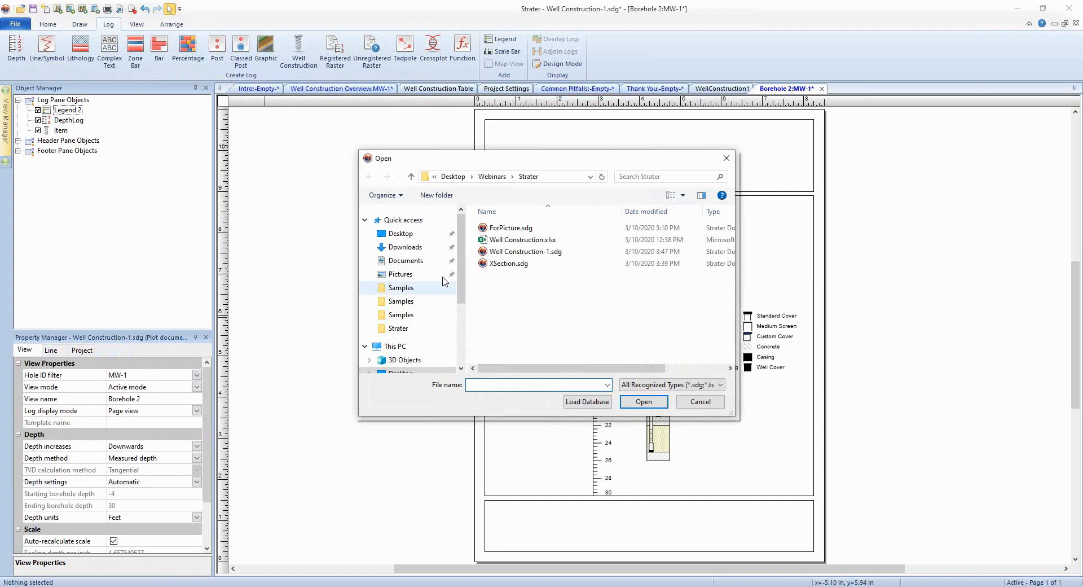
scroll(389, 316, "down", 2)
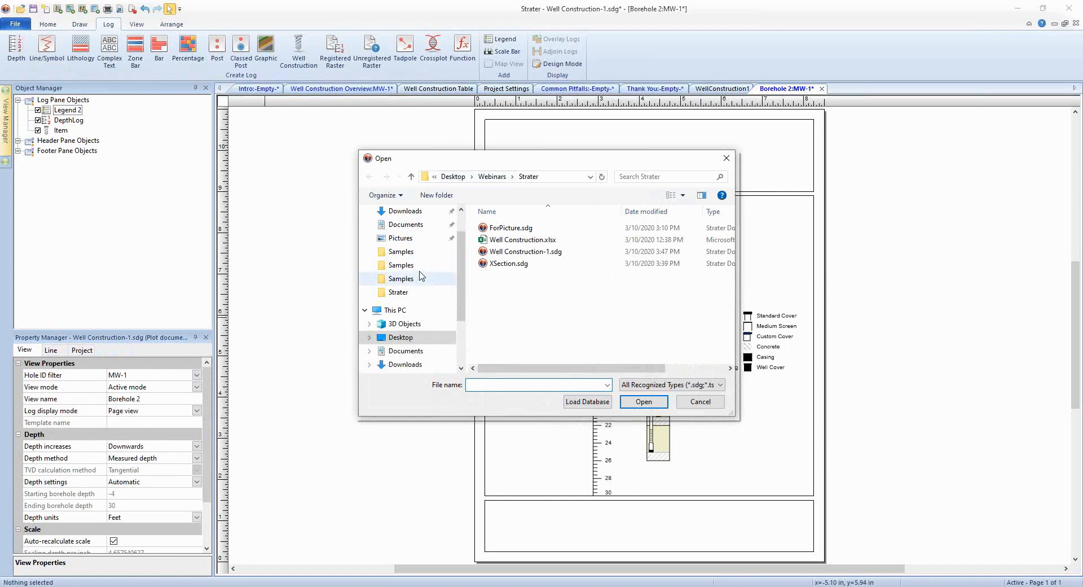
left_click(468, 178)
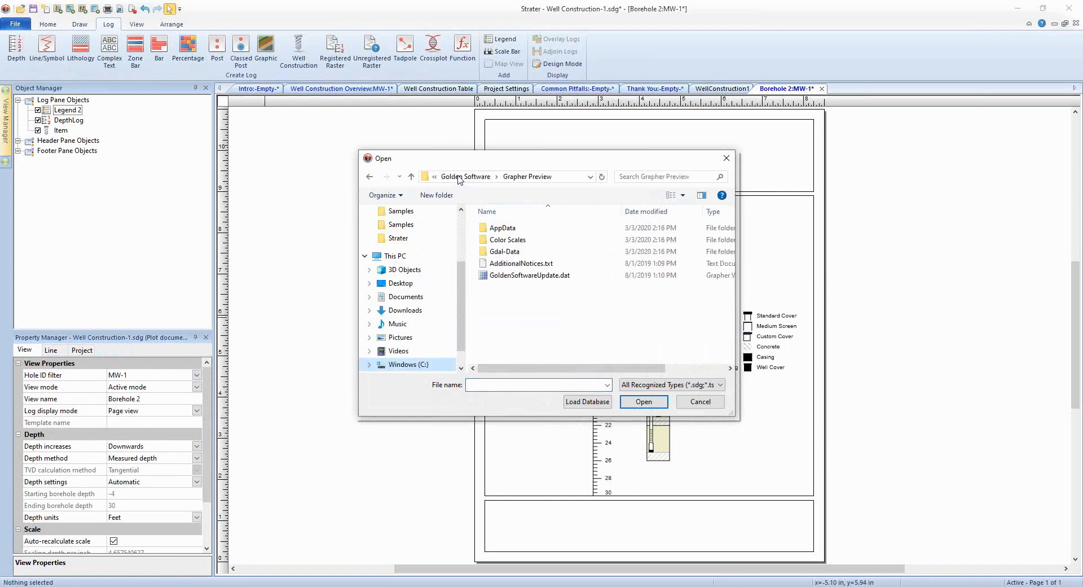
left_click(466, 177)
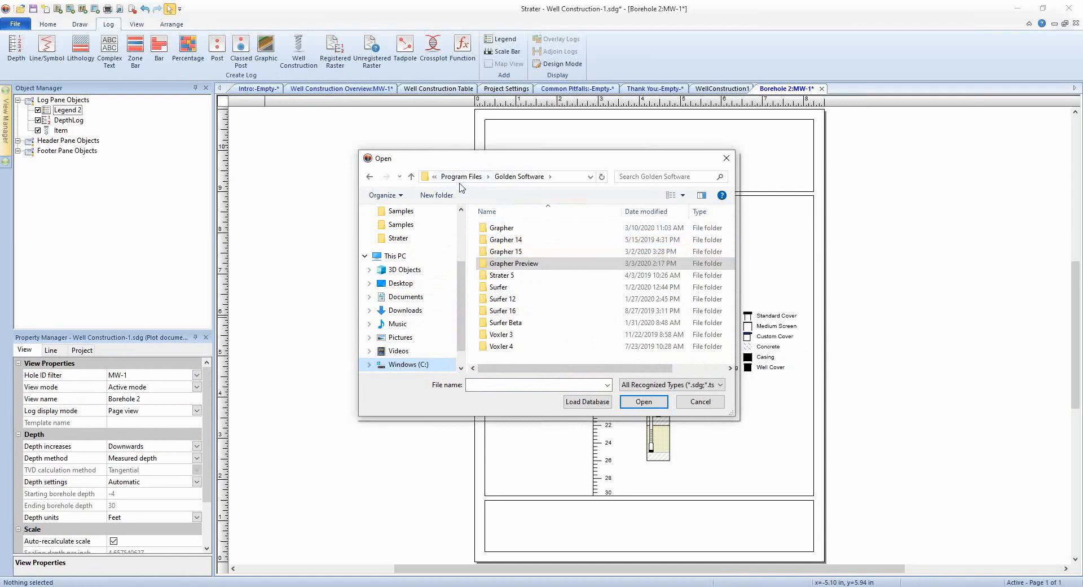
left_click(466, 177)
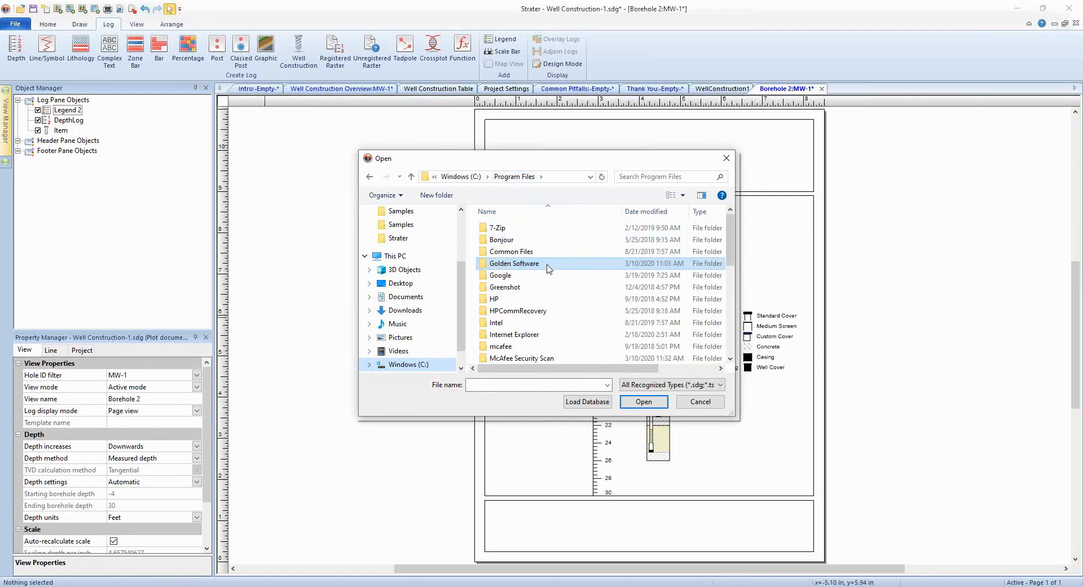
double_click(548, 265)
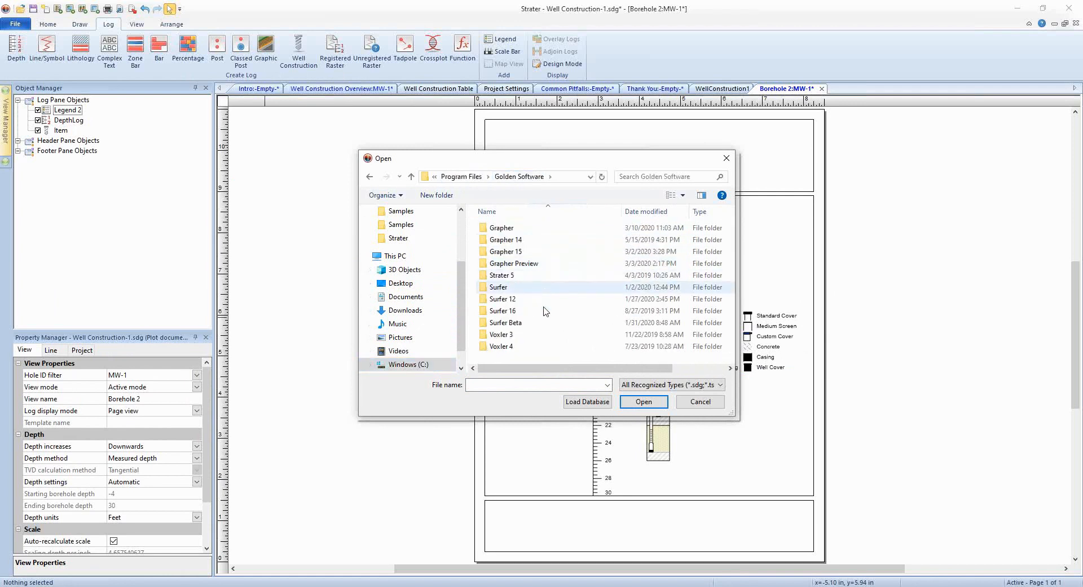
double_click(529, 276)
double_click(515, 240)
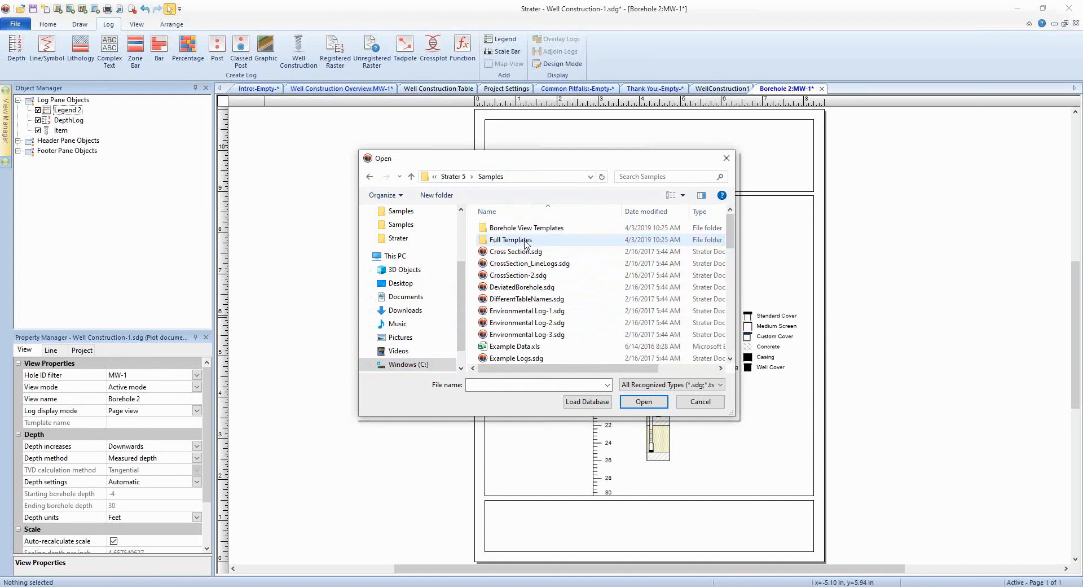
scroll(594, 263, "down", 6)
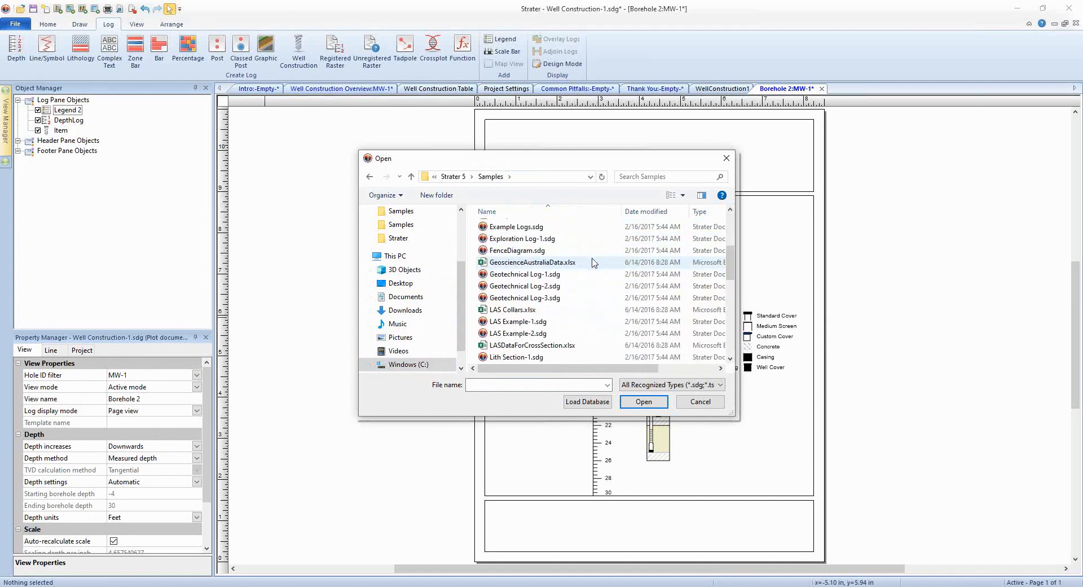
scroll(594, 263, "down", 7)
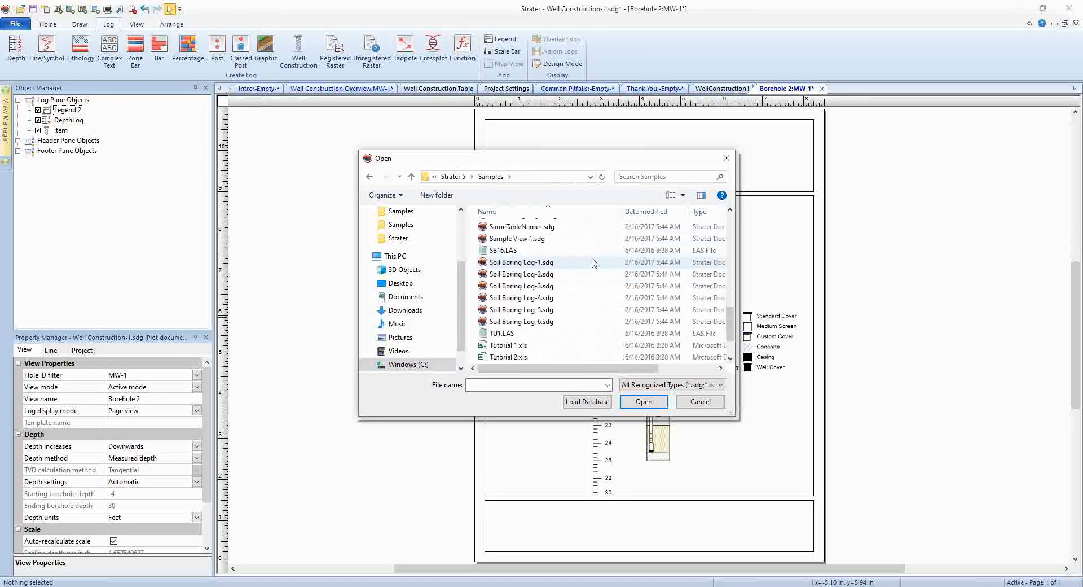
scroll(594, 263, "down", 2)
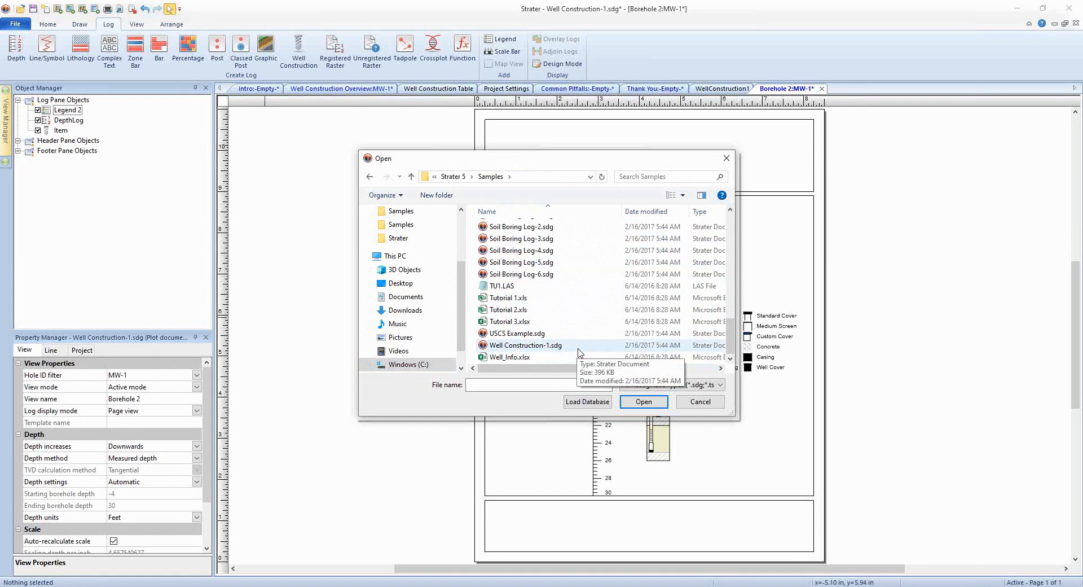
left_click(700, 402)
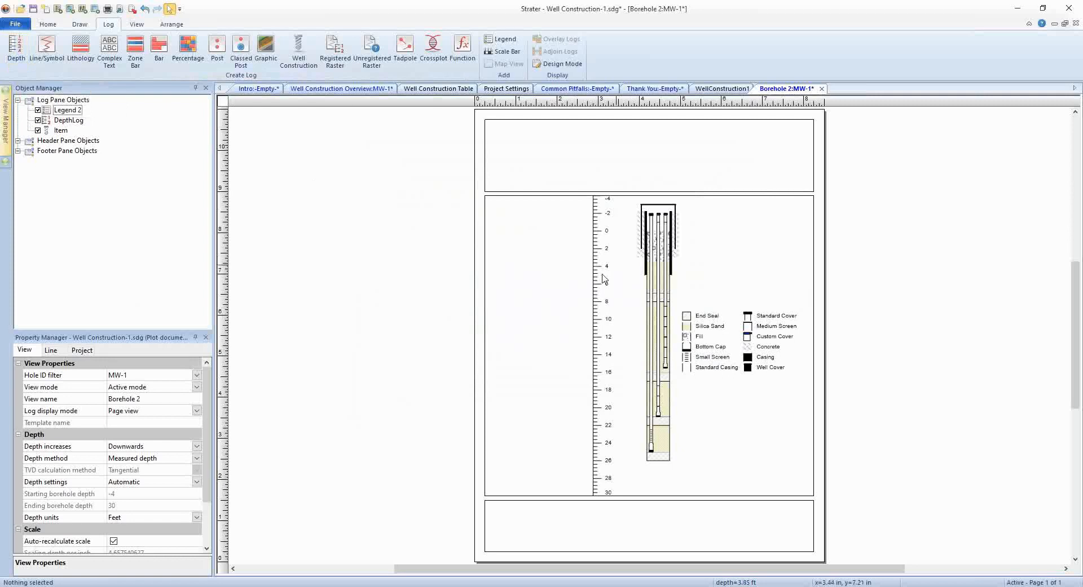
Step: Add a second depth log to the log pane, to the left of the existing depth log
left_click(615, 312)
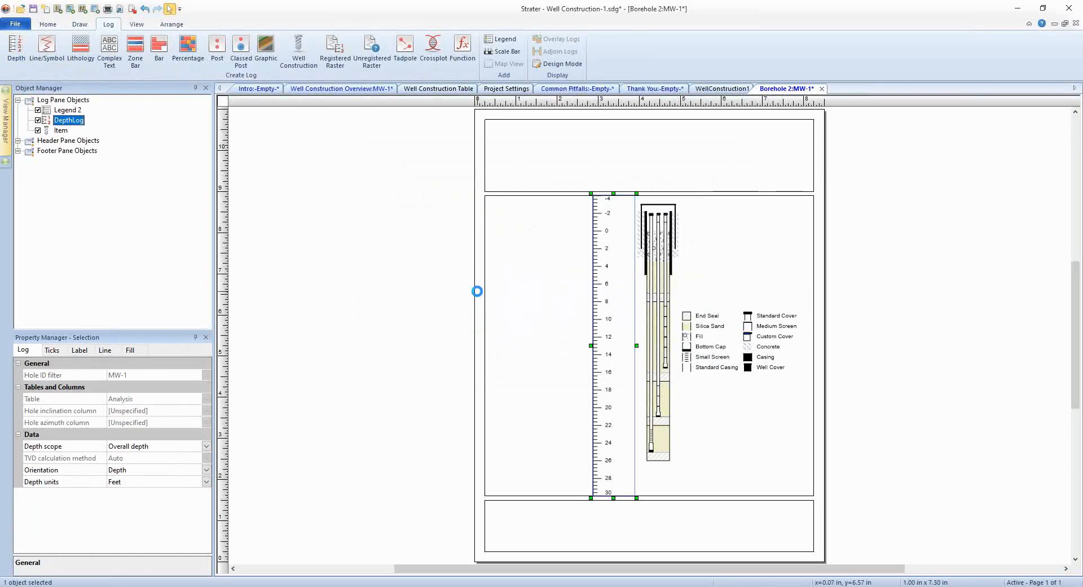
left_click(543, 315)
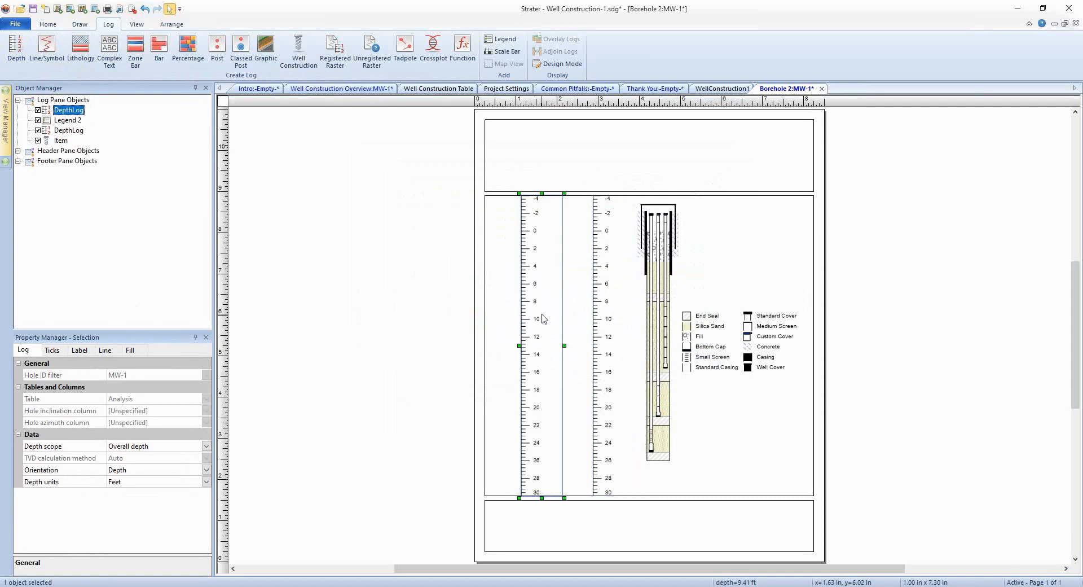
left_click(609, 348)
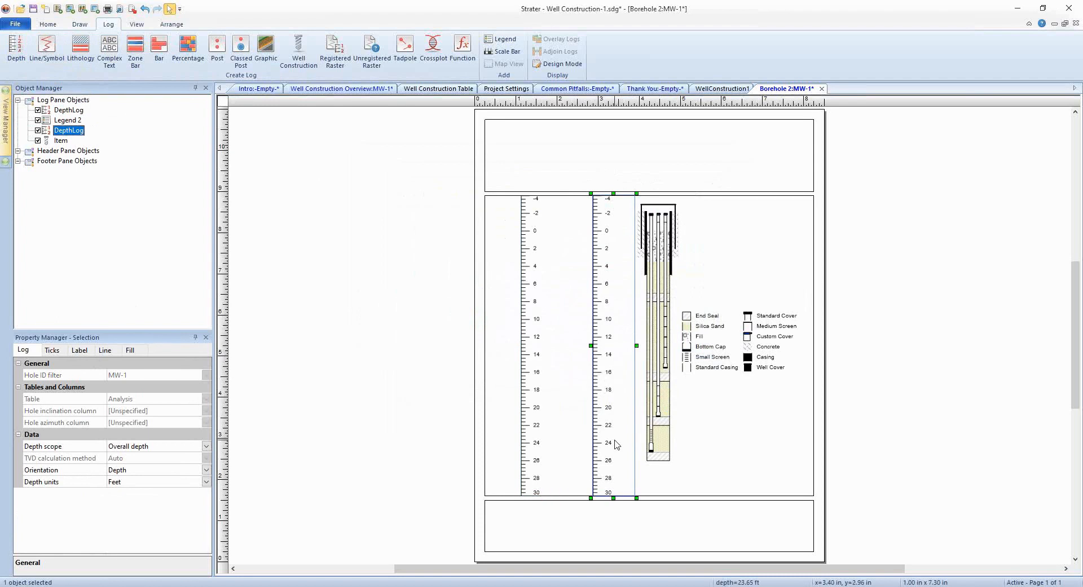
Step: Set the orientation of the leftmost depth log to Elevation
left_click(537, 446)
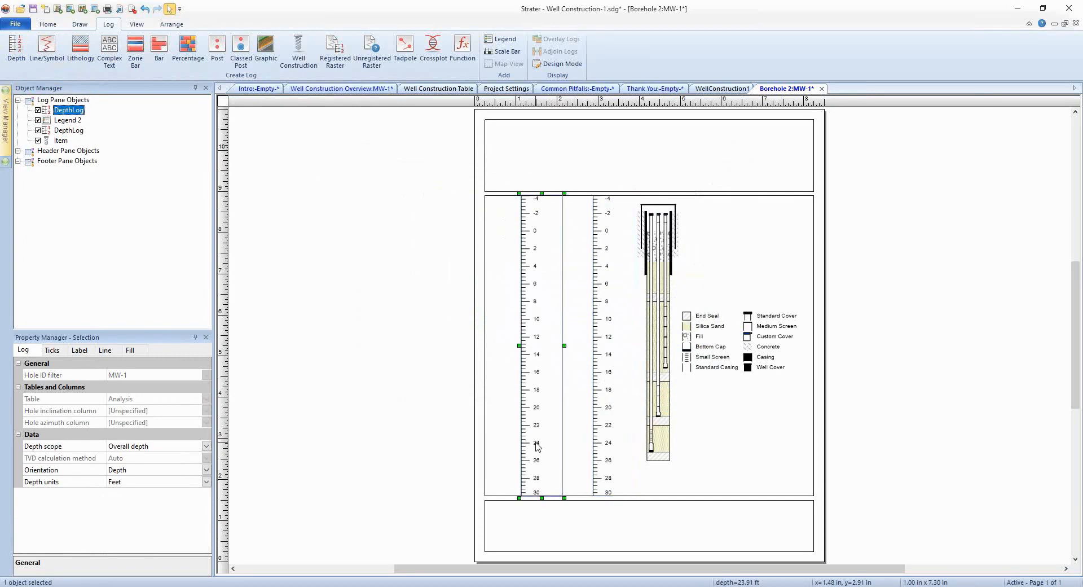
left_click(28, 350)
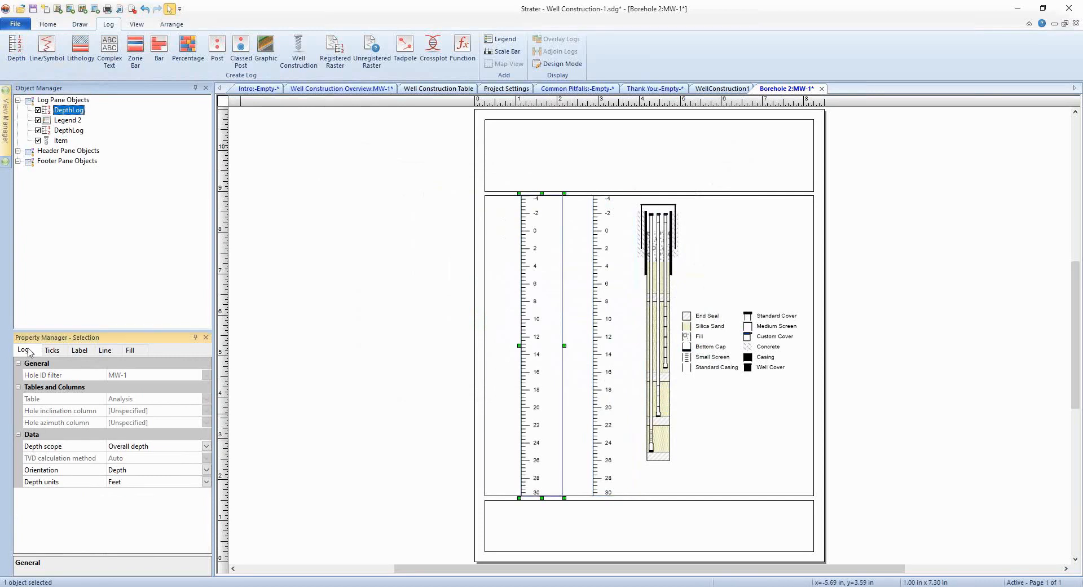
left_click(144, 473)
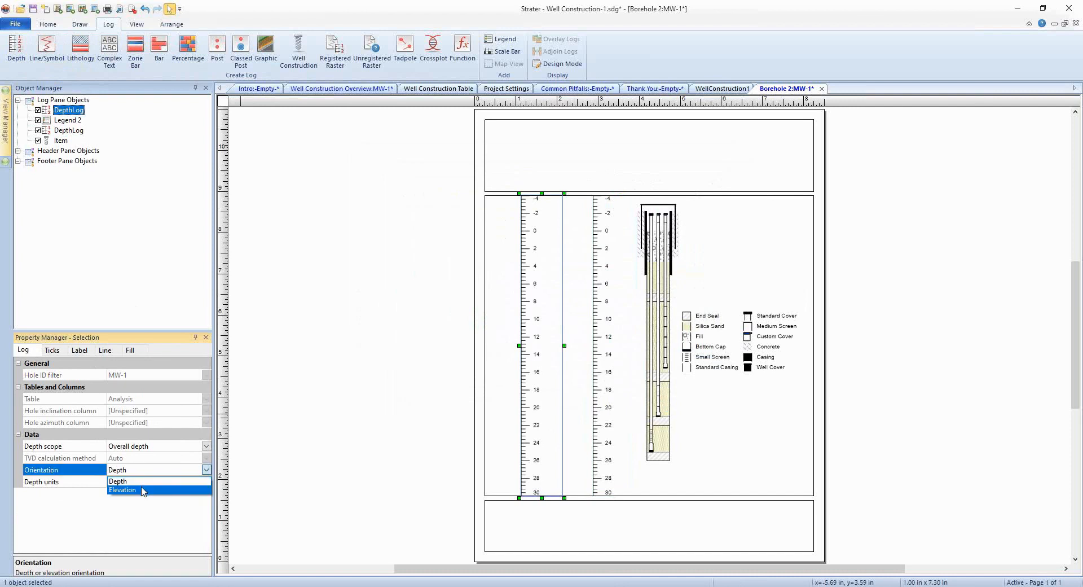
left_click(144, 489)
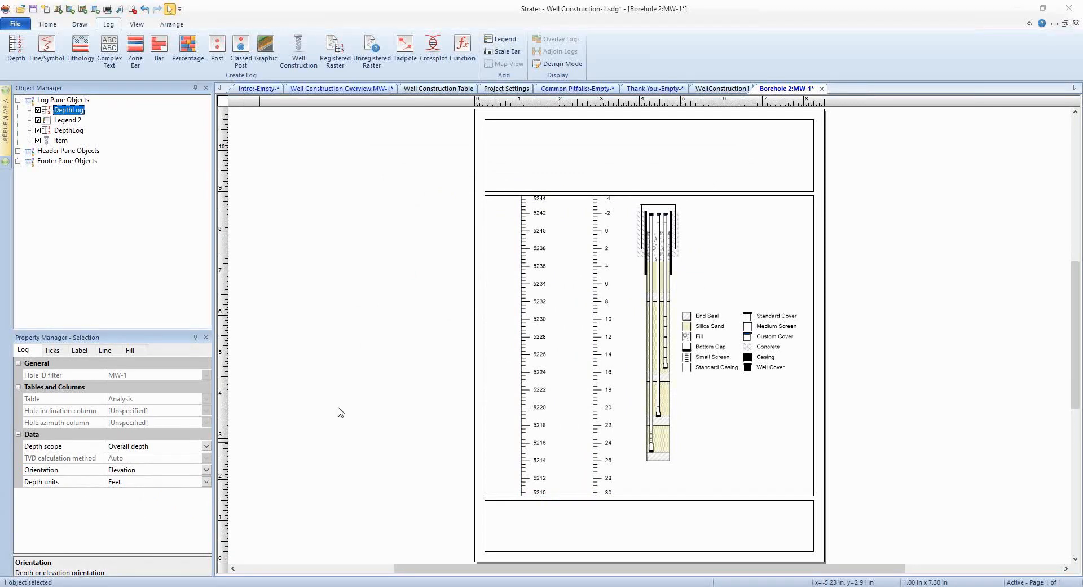
Step: Set the screen scale of the MW-1 well construction log to 0.55
left_click(663, 388)
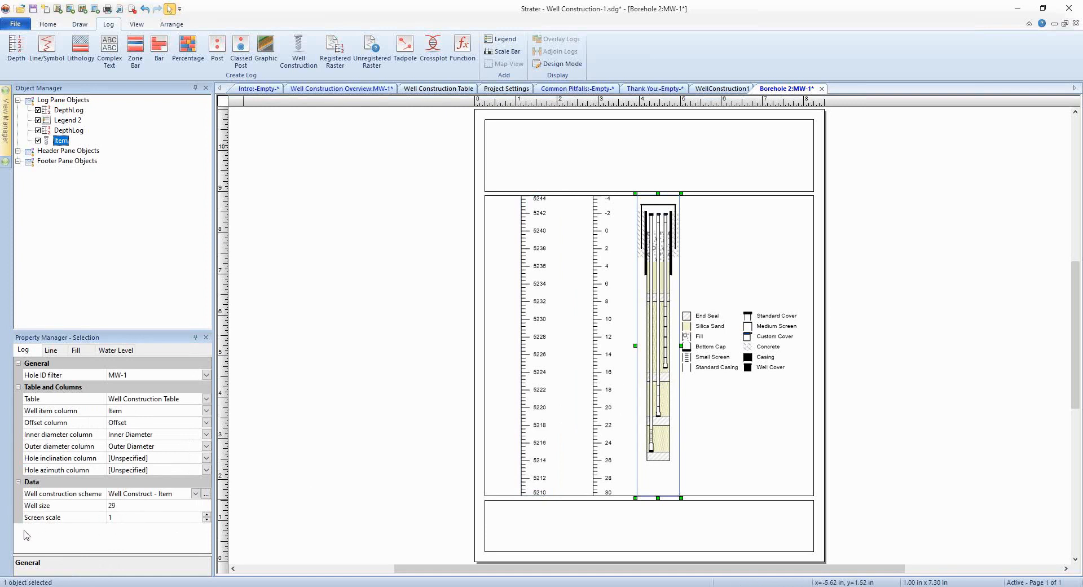
scroll(667, 383, "up", 2)
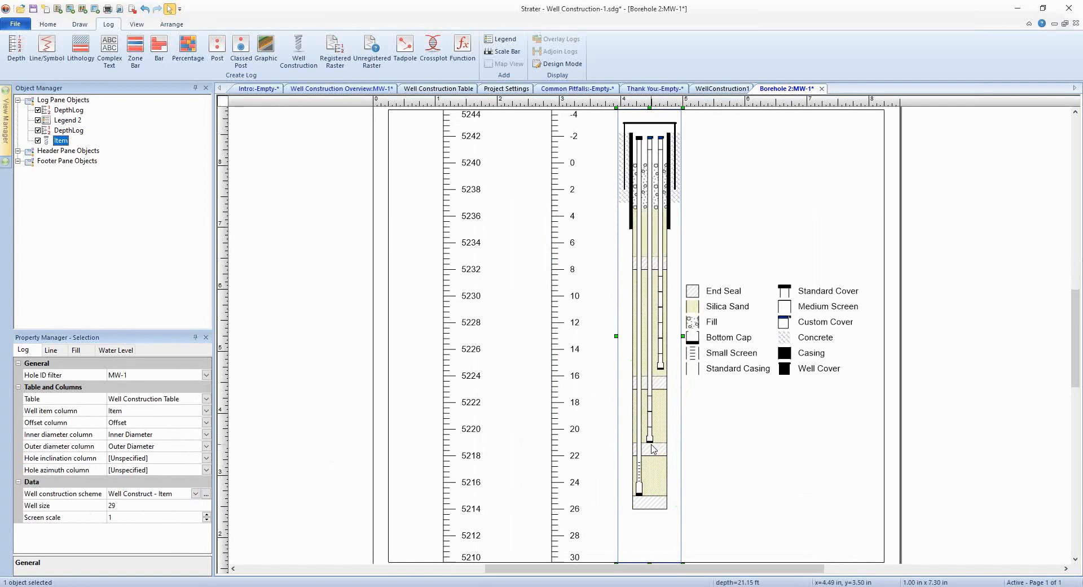
left_click(134, 520)
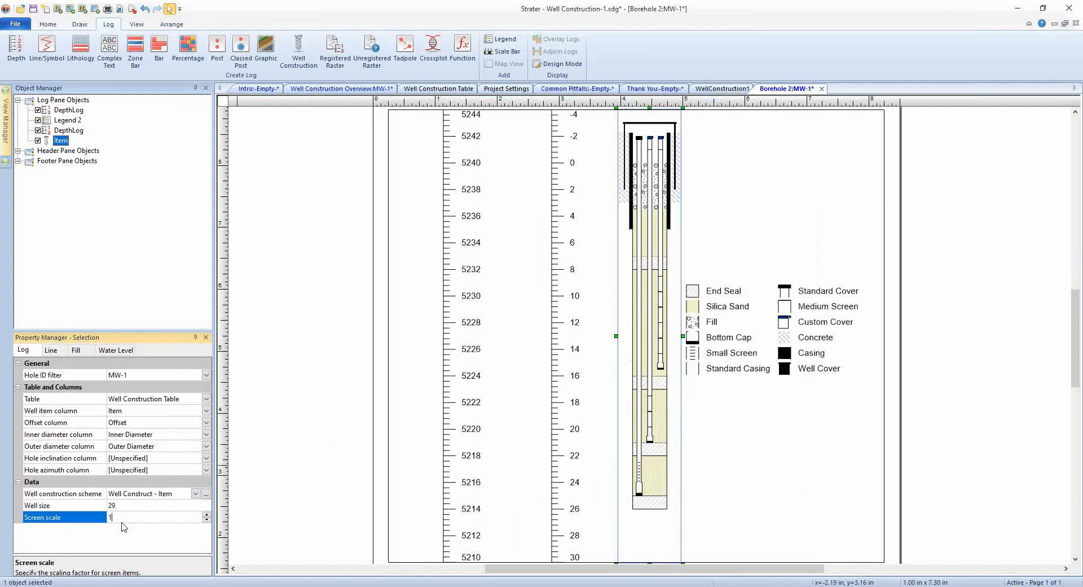
type(".55")
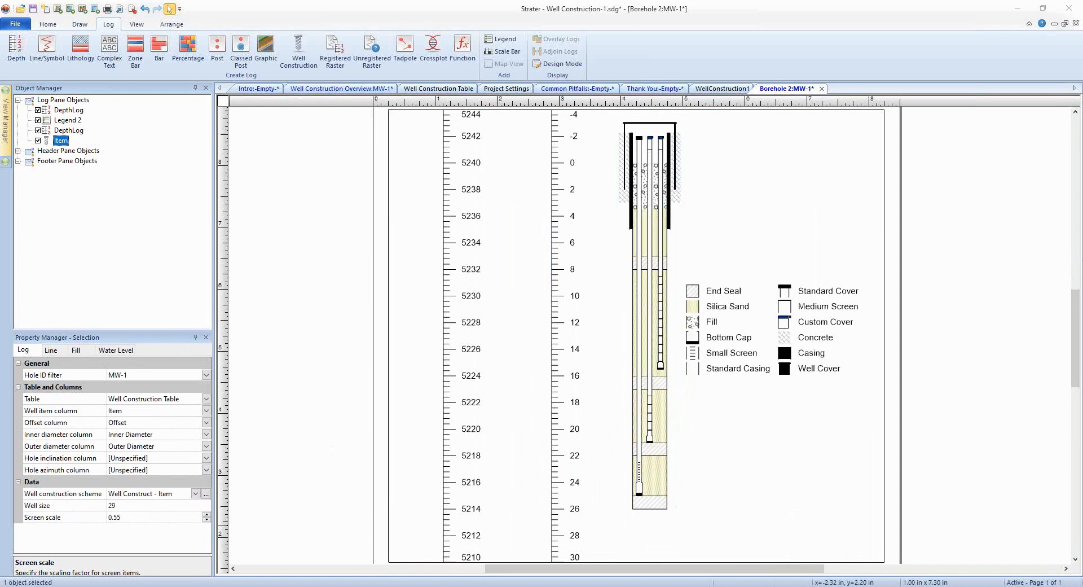
Step: Switch to the XSection.sdg project and examine the DH-1 and DH-2 rows in its Well Construction table
mouse_move(317, 586)
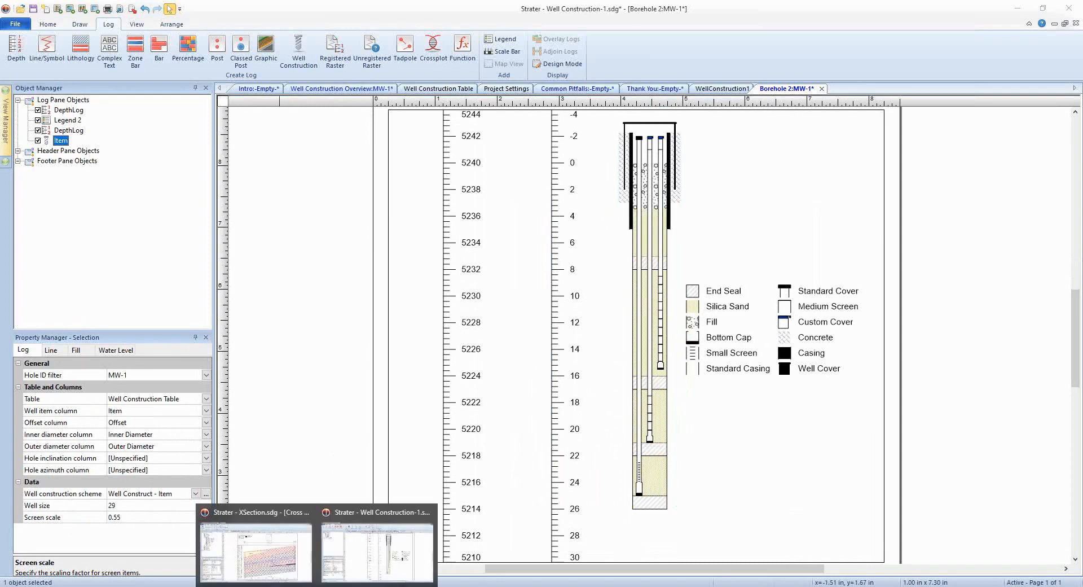
left_click(268, 574)
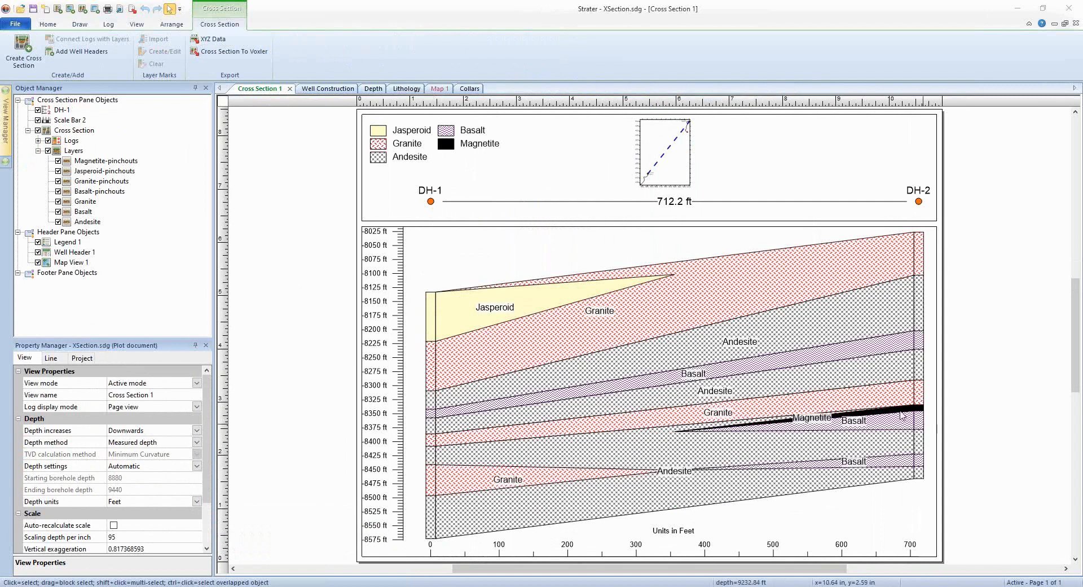
left_click(320, 89)
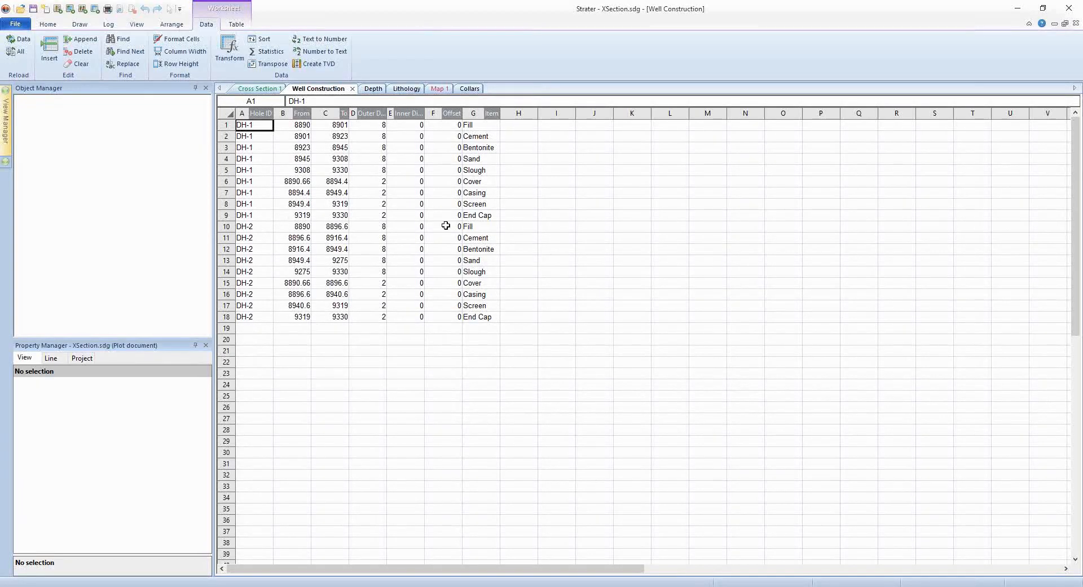
left_click_drag(495, 231, 252, 230)
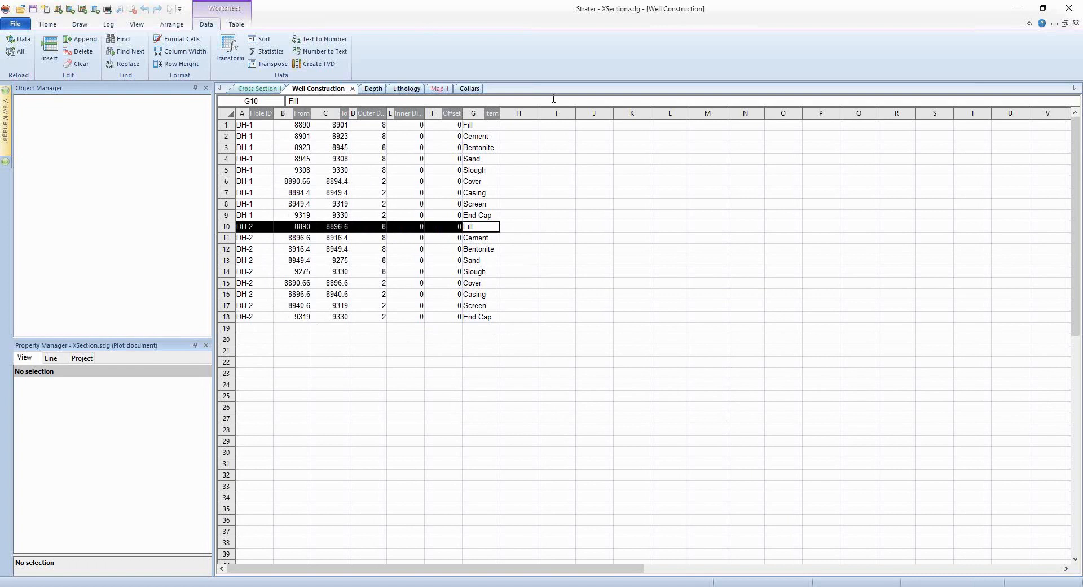
left_click_drag(479, 126, 241, 126)
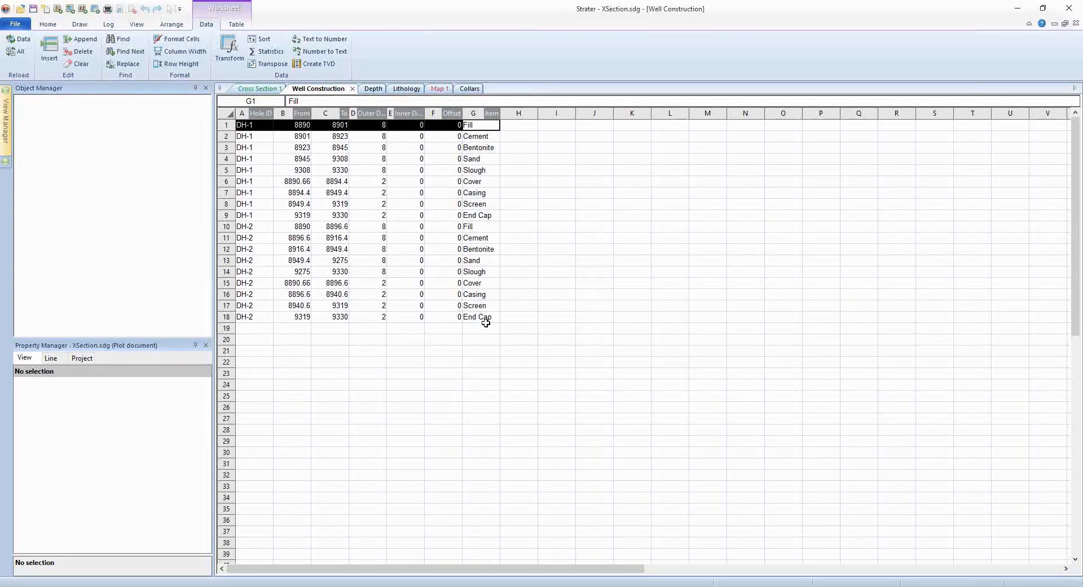
left_click_drag(263, 226, 471, 319)
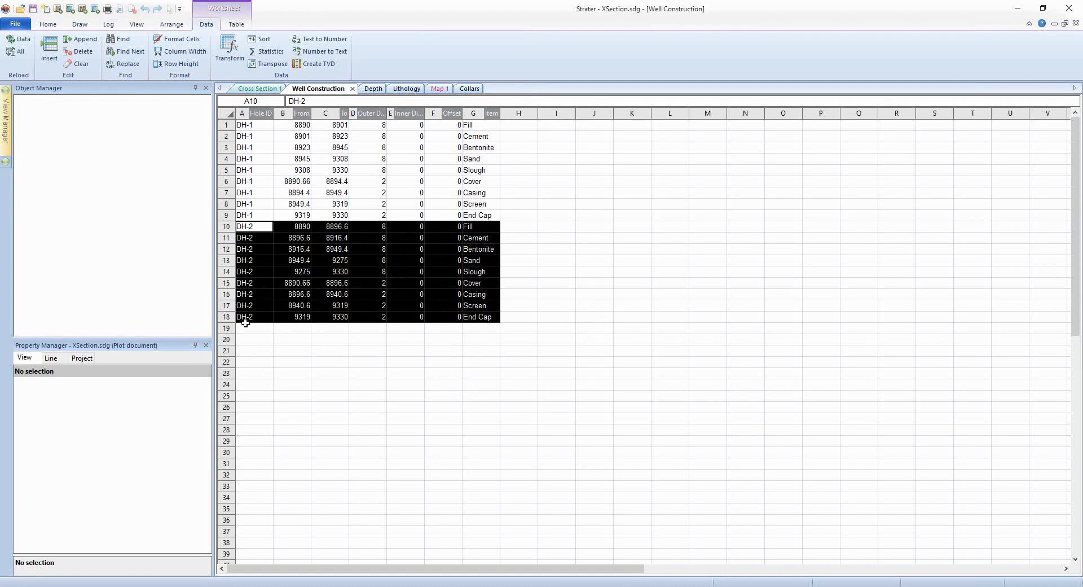
left_click(414, 367)
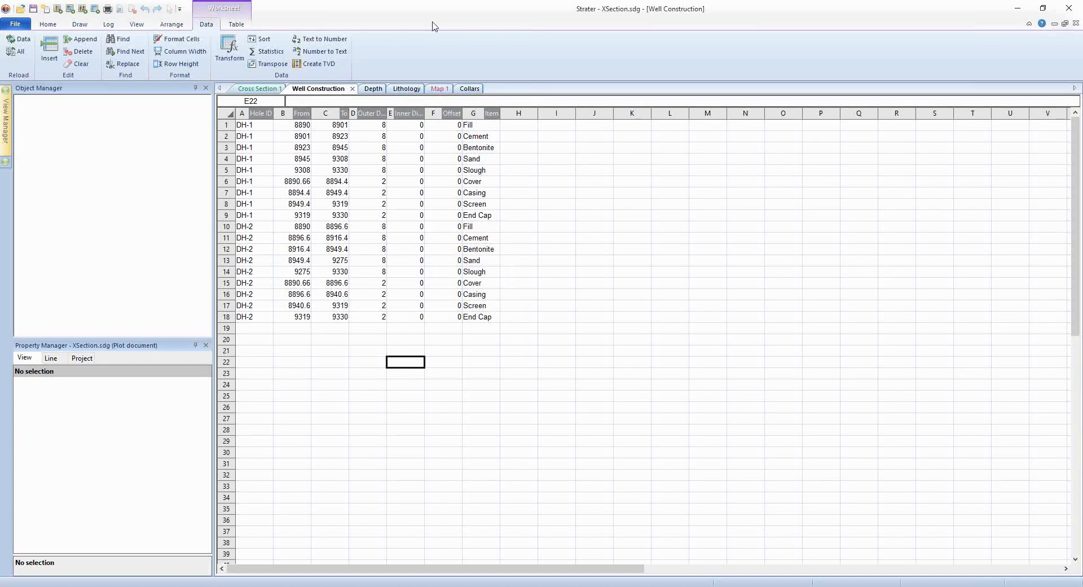
Step: Add a well construction log to the Cross Section 1 view, using the already open Well Construction table as its data
left_click(271, 93)
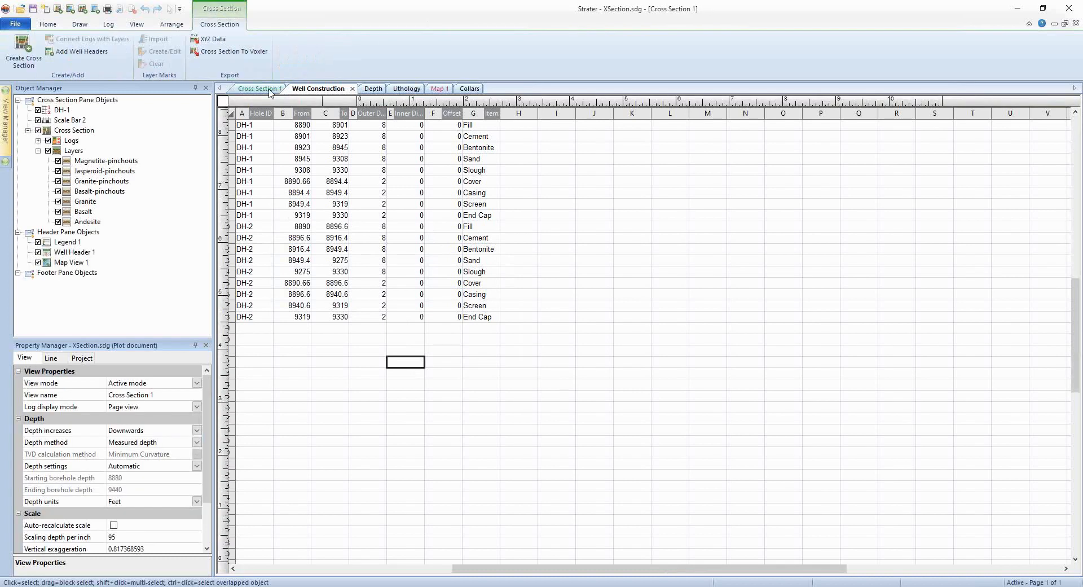
left_click(270, 90)
left_click(298, 53)
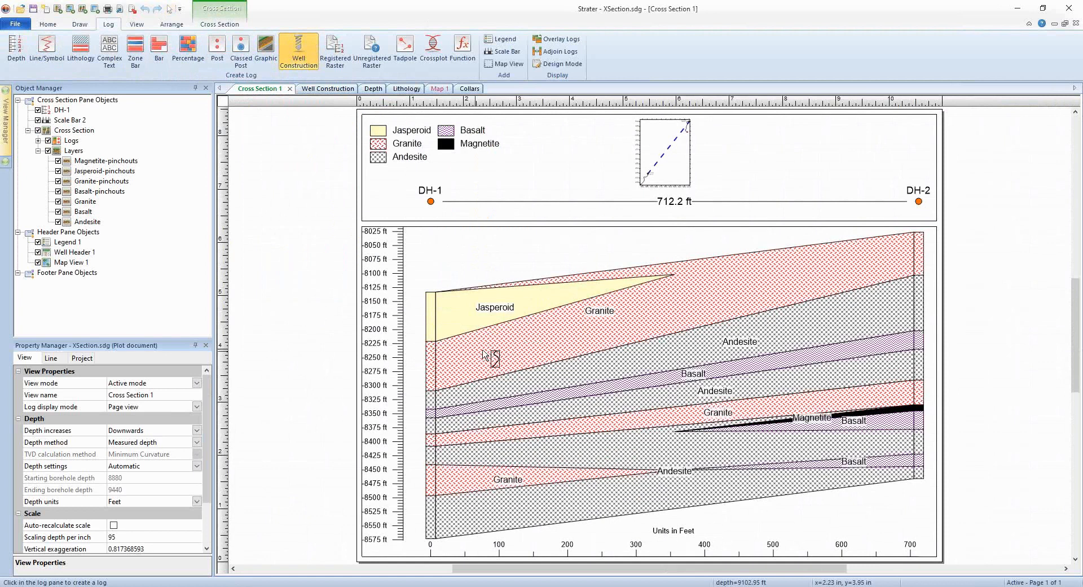
left_click(506, 333)
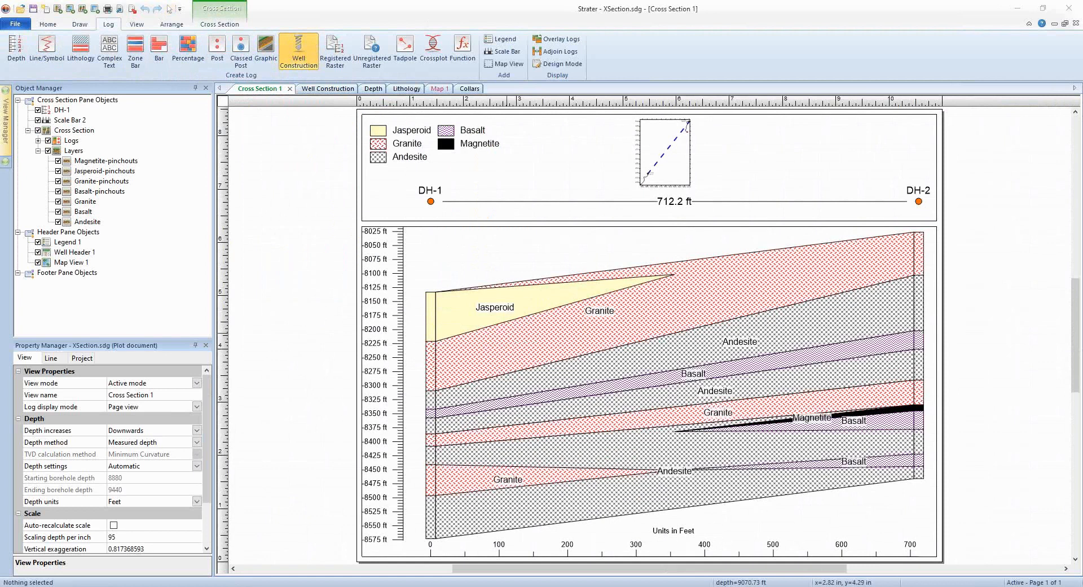
scroll(547, 398, "down", 2)
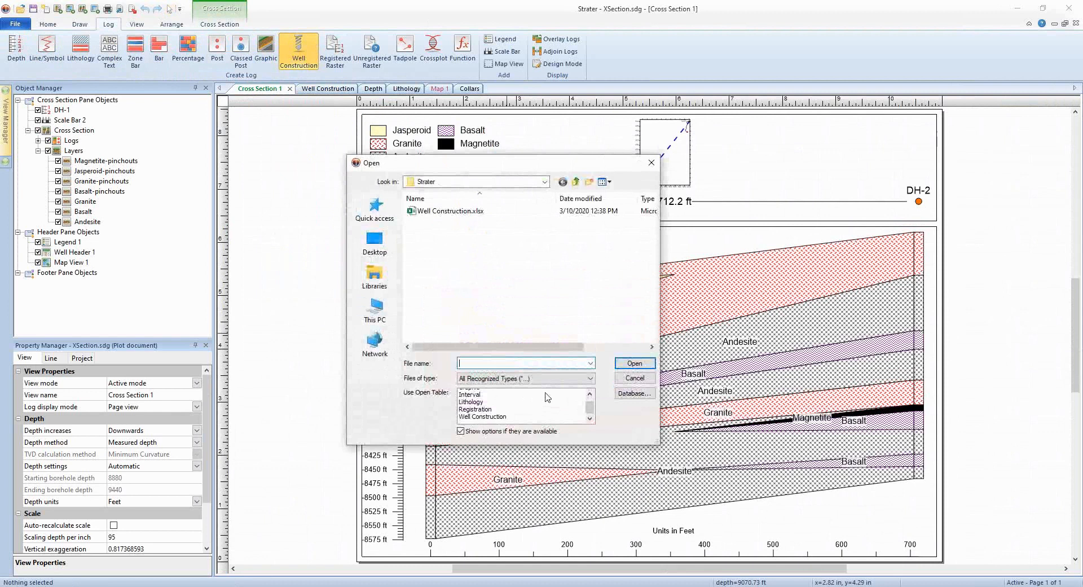
left_click(490, 415)
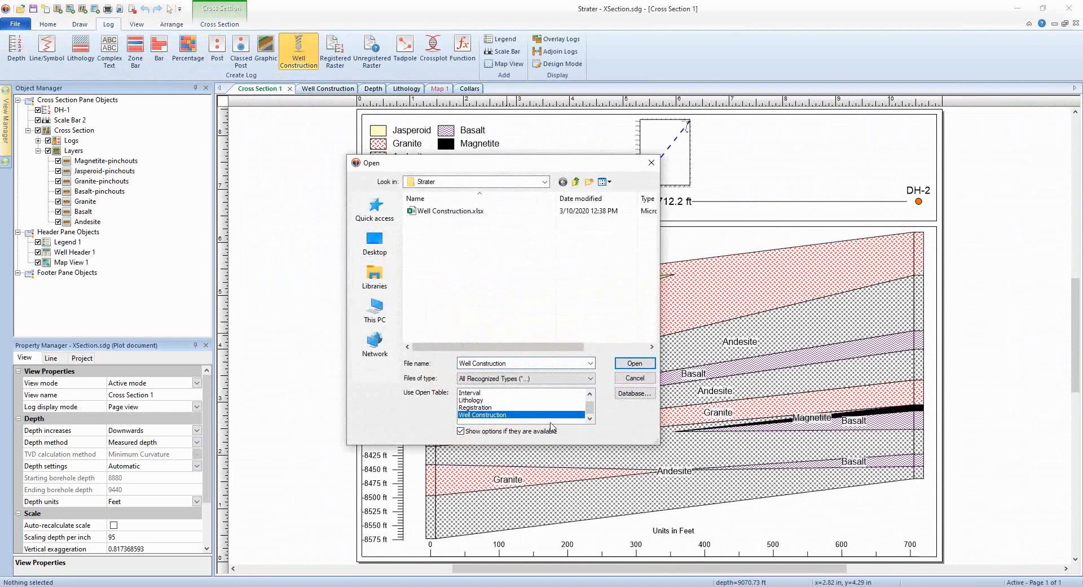
left_click(634, 364)
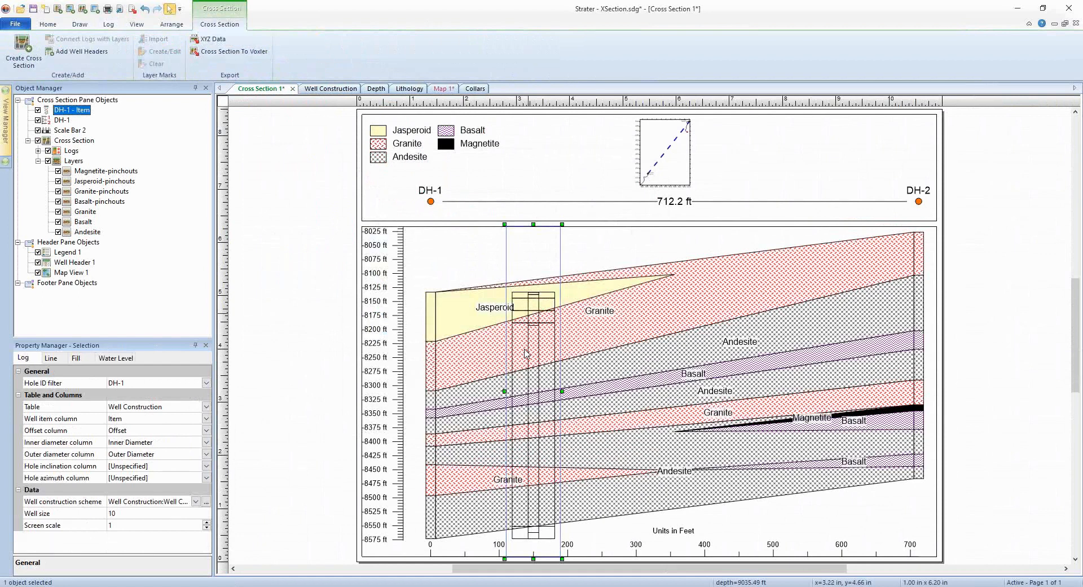
Step: Set the new log's well size to 8, the table's largest outer diameter, and apply the Well Construction - Item scheme
left_click(325, 90)
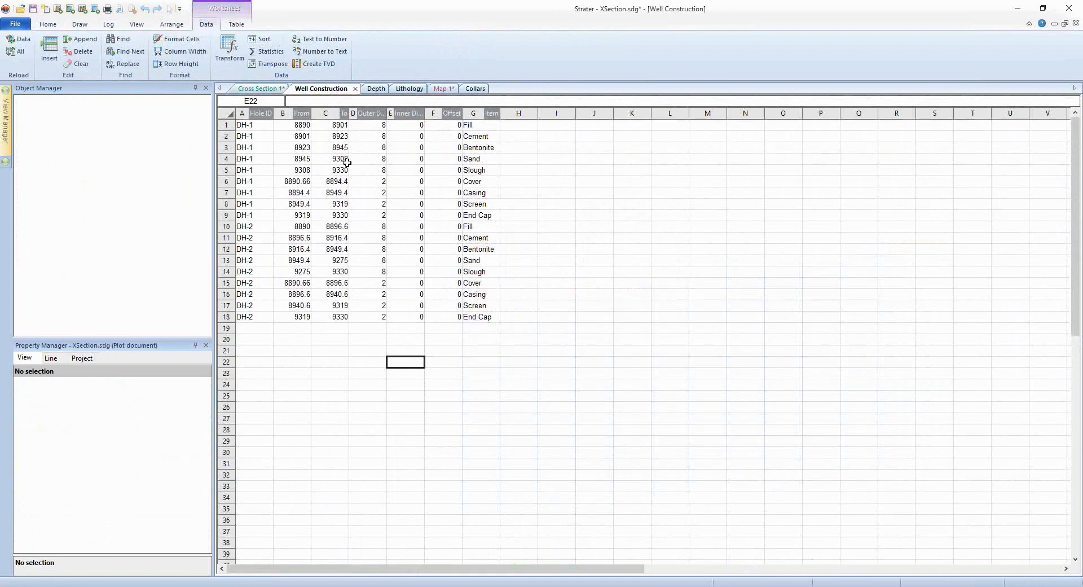
left_click(273, 90)
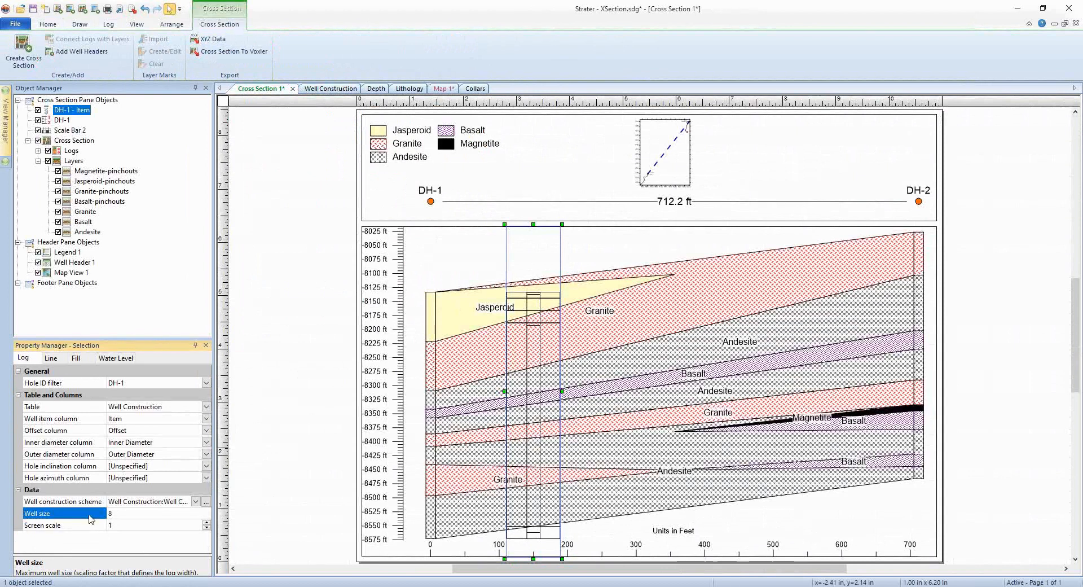
left_click(177, 502)
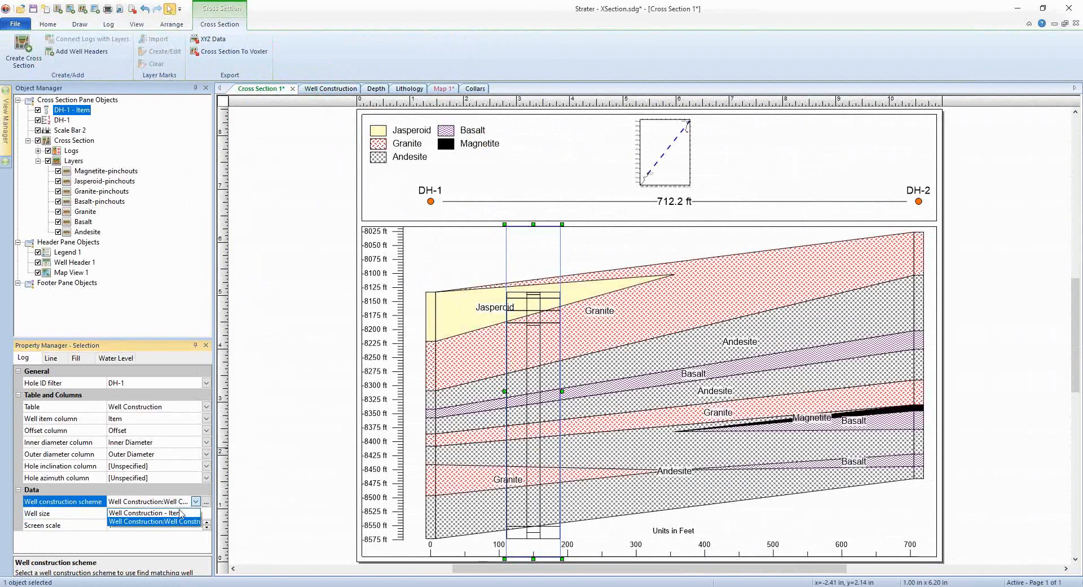
left_click(178, 512)
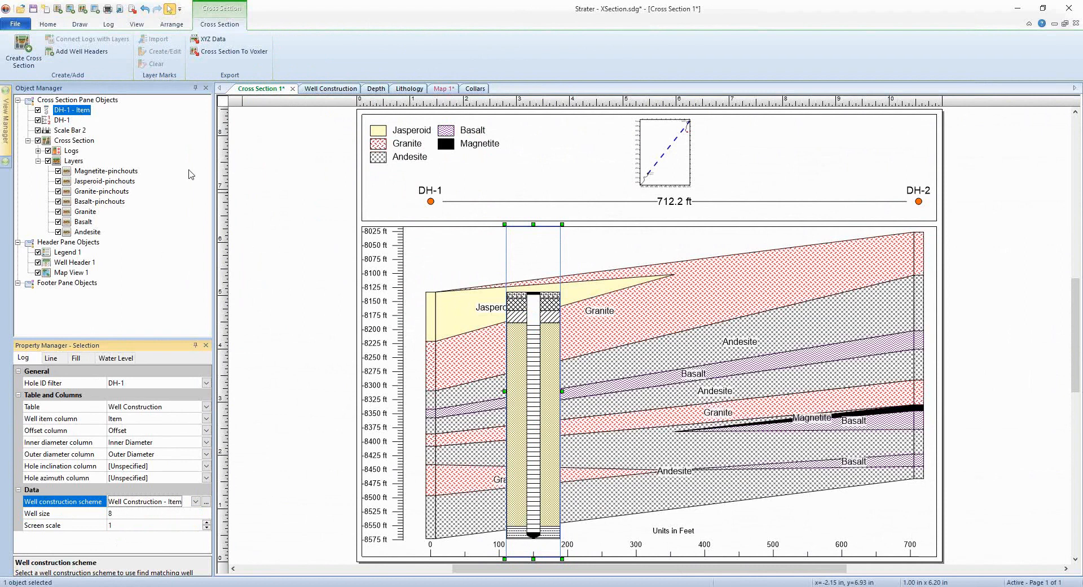
Step: Paste a copy of the well construction log to the right of the original and set its hole ID filter to DH-2
key("ctrl+v")
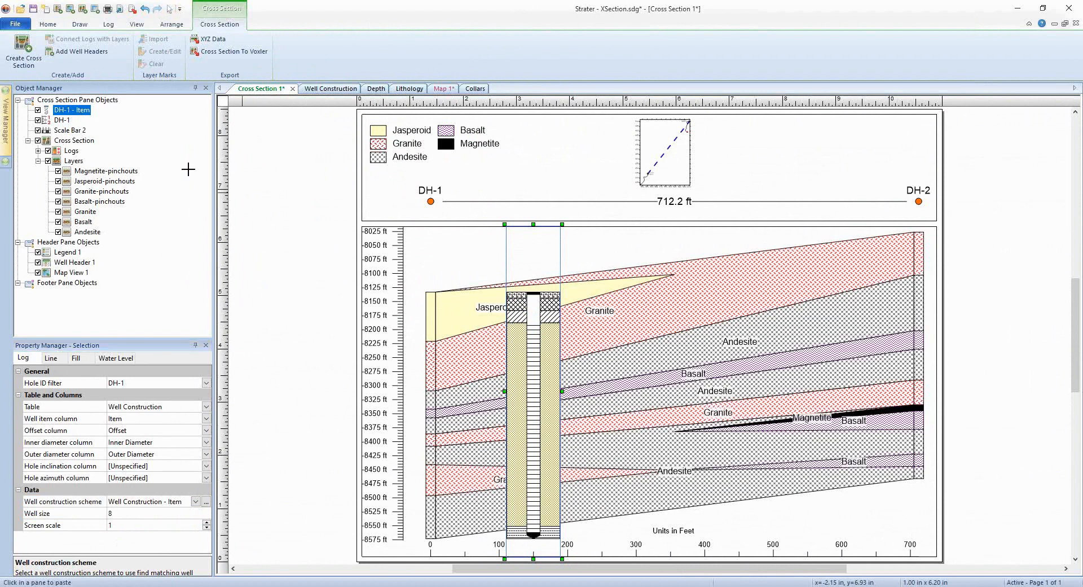
left_click(647, 322)
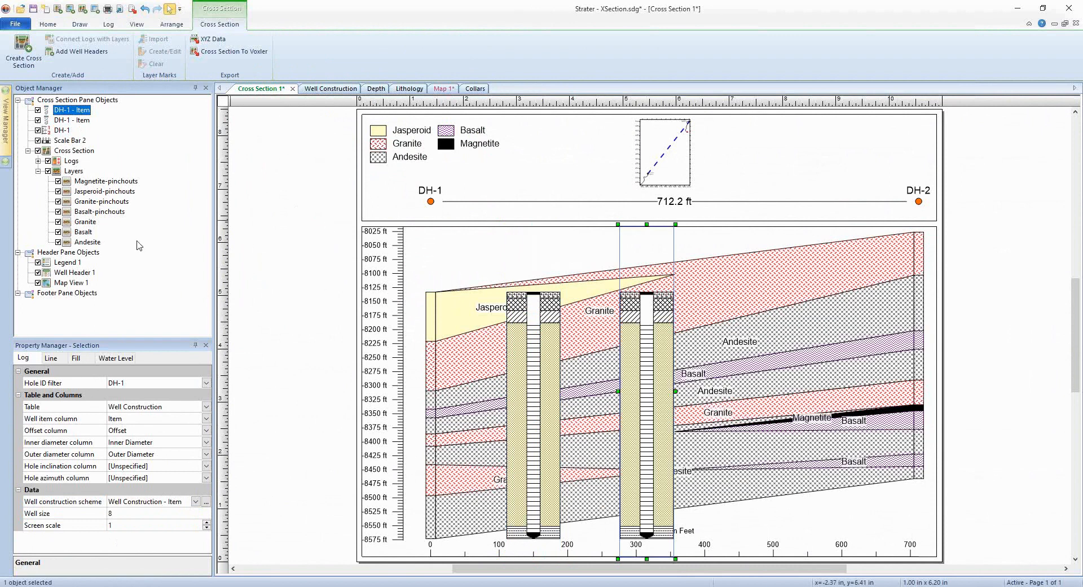
left_click(26, 358)
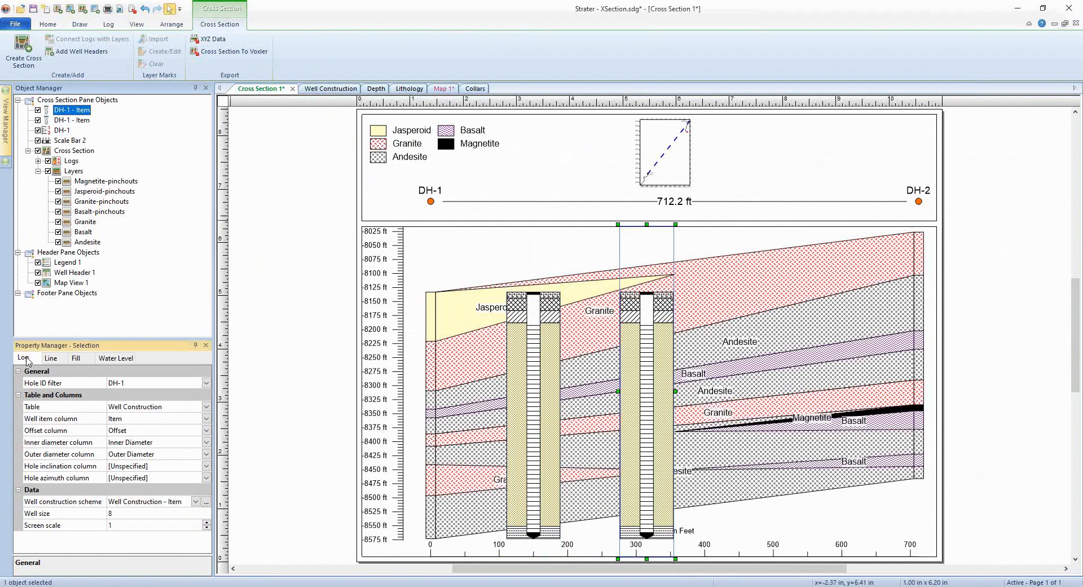
left_click(127, 385)
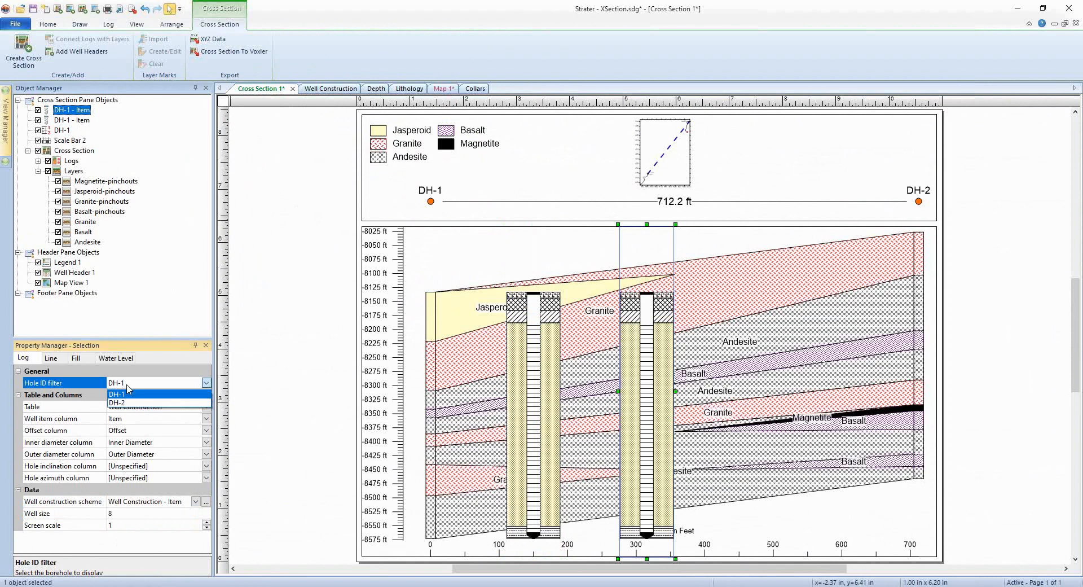
left_click(133, 402)
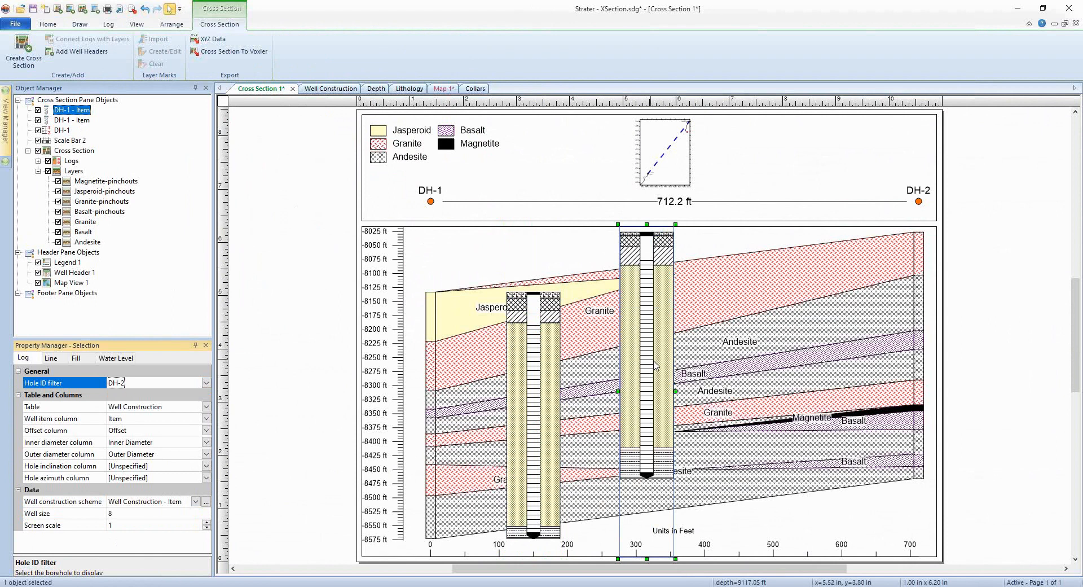
Step: Rename the copied well construction log as DH-2 - Item
left_click(65, 112)
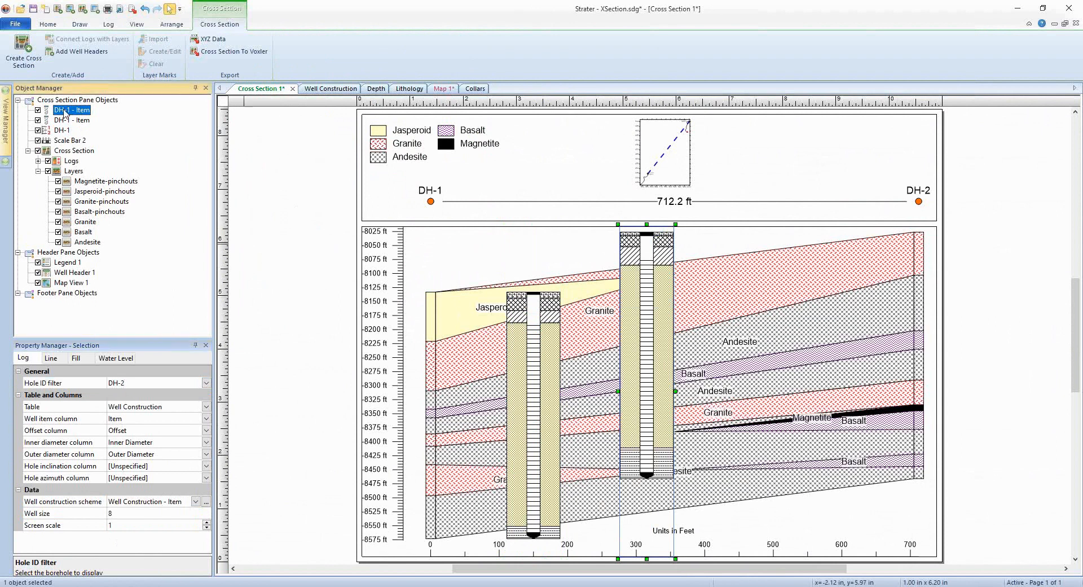
left_click(65, 112)
left_click(66, 112)
right_click(69, 113)
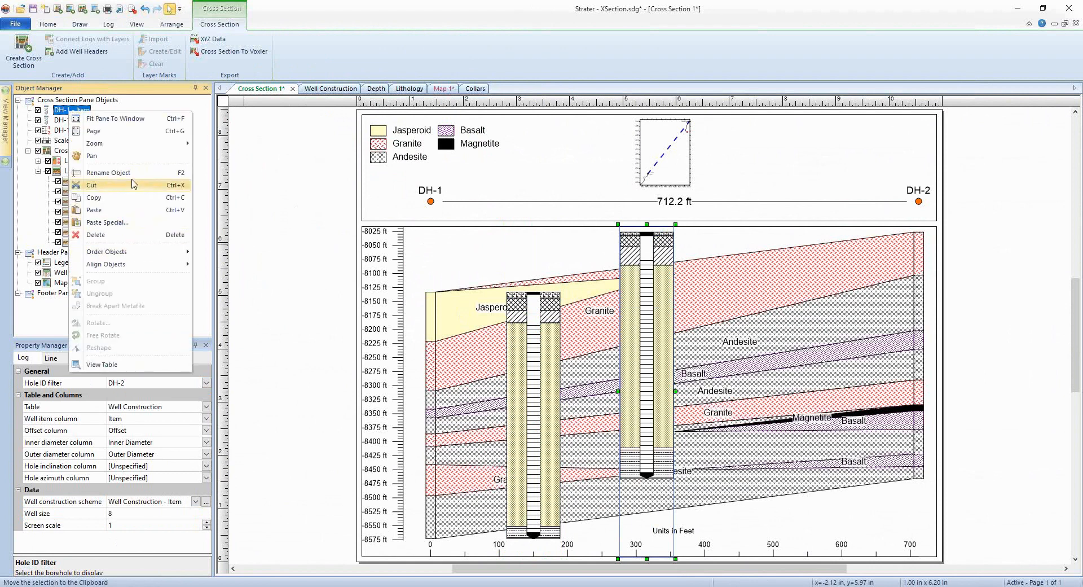
left_click(132, 174)
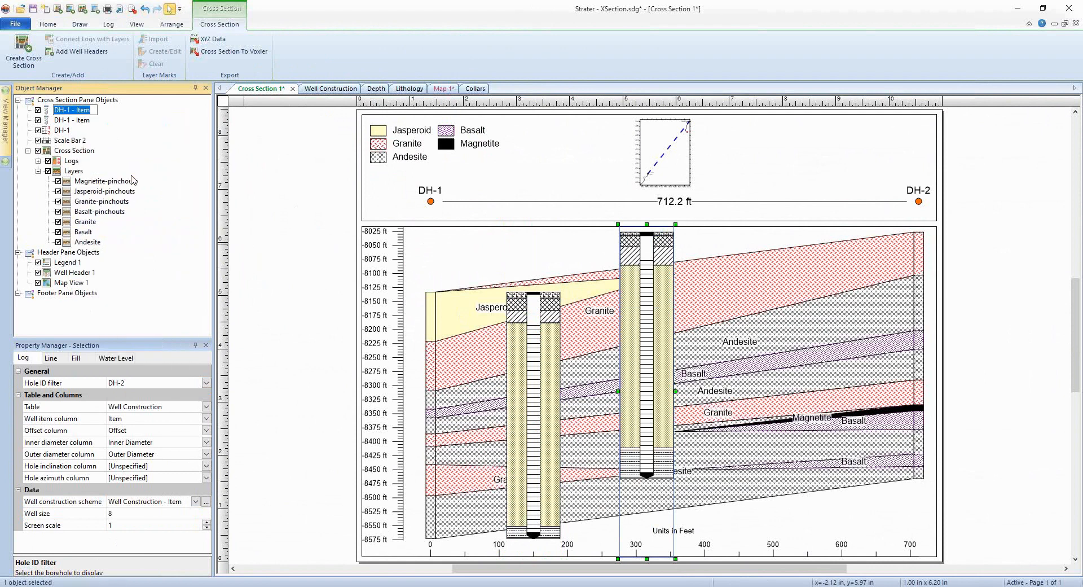
left_click(71, 108)
key("BackSpace")
type("2")
key("Return")
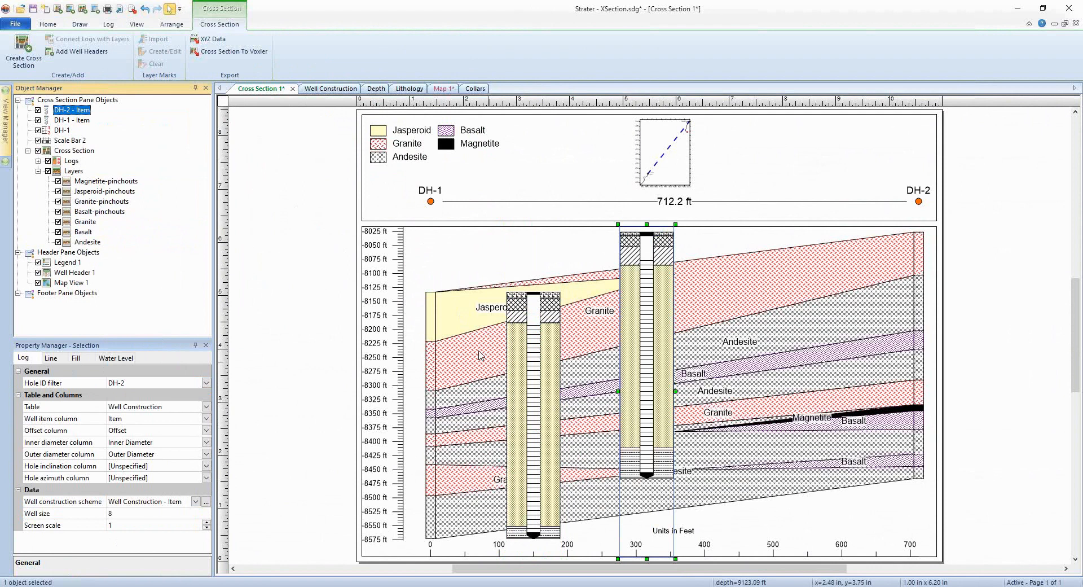
Step: Overlay the logs onto their matching wells in the cross section
left_click(382, 333)
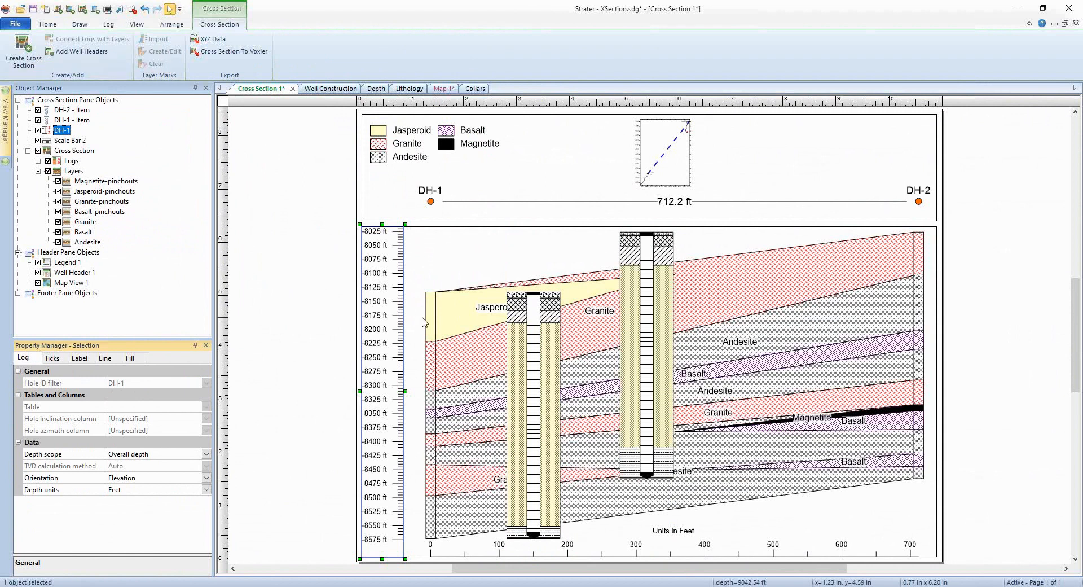
left_click(105, 25)
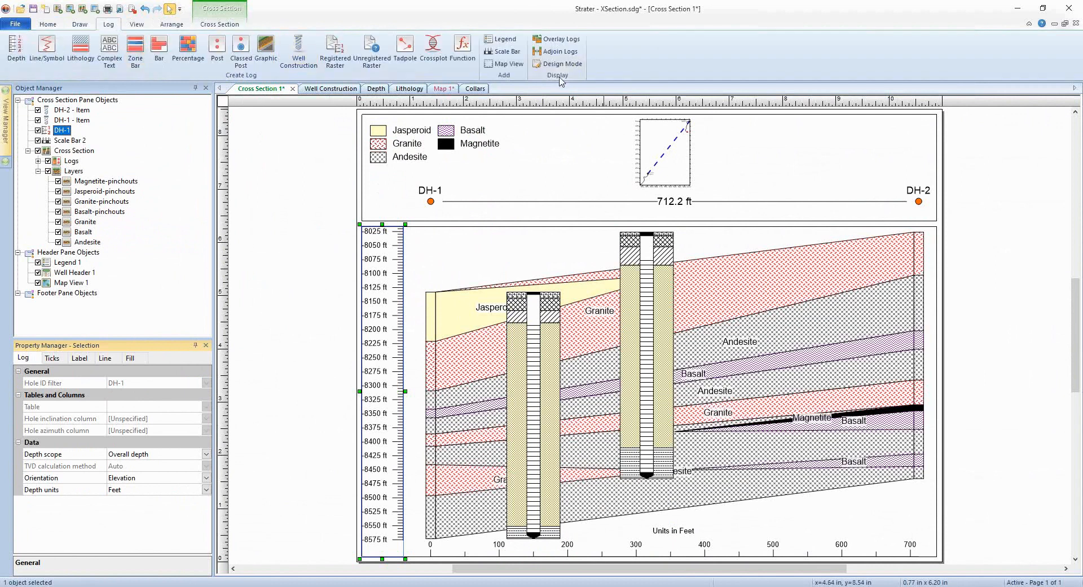
left_click(581, 44)
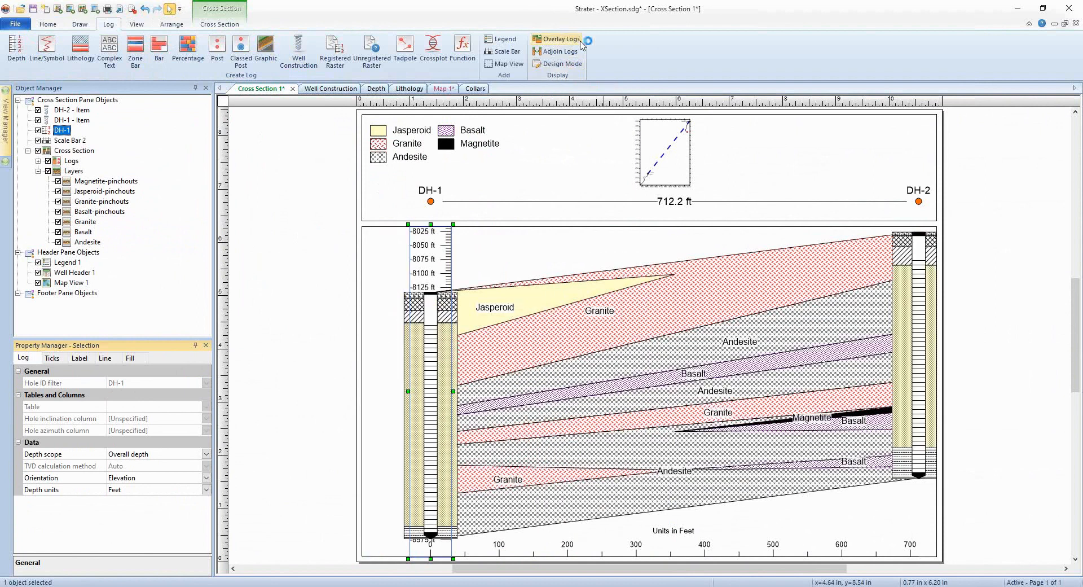
Step: Move the DH-1 depth log off the well construction log, back to the left edge of the cross section pane, and deselect it
left_click(116, 136)
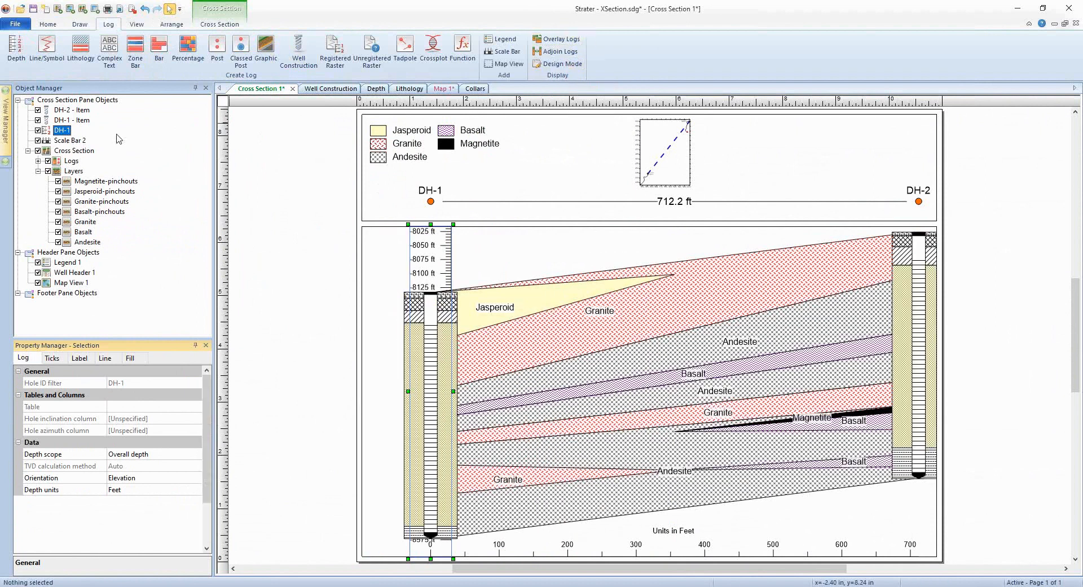
left_click(63, 131)
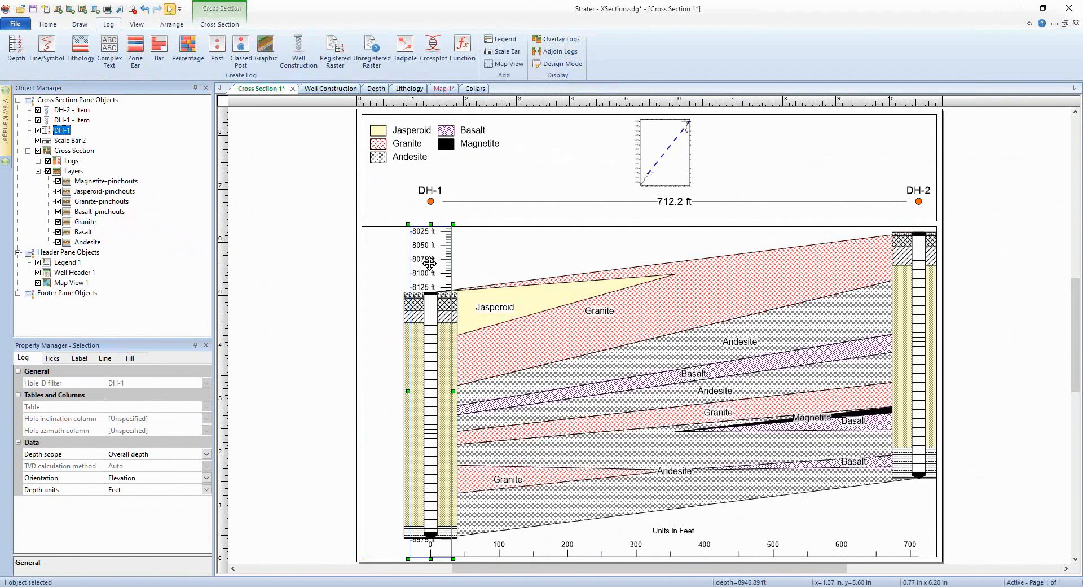
left_click_drag(430, 270, 381, 273)
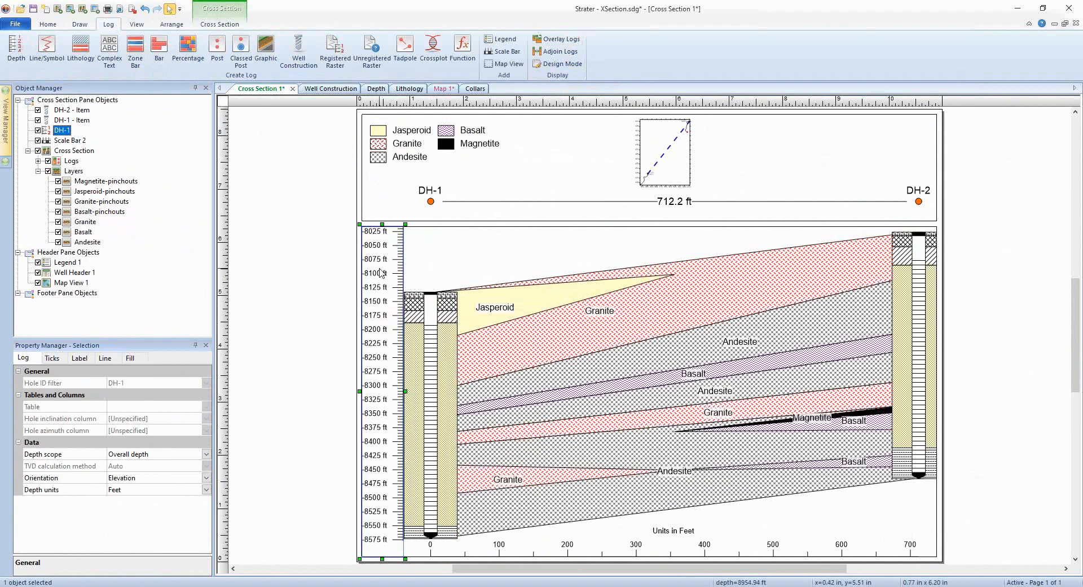
left_click(330, 282)
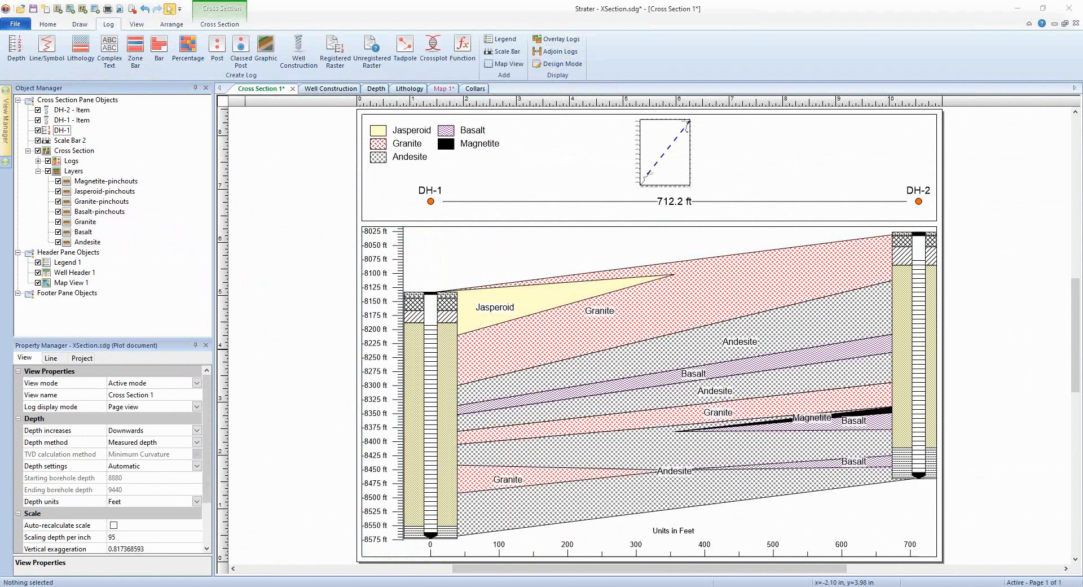
Step: Switch back to the Well Construction-1.sdg project
mouse_move(317, 586)
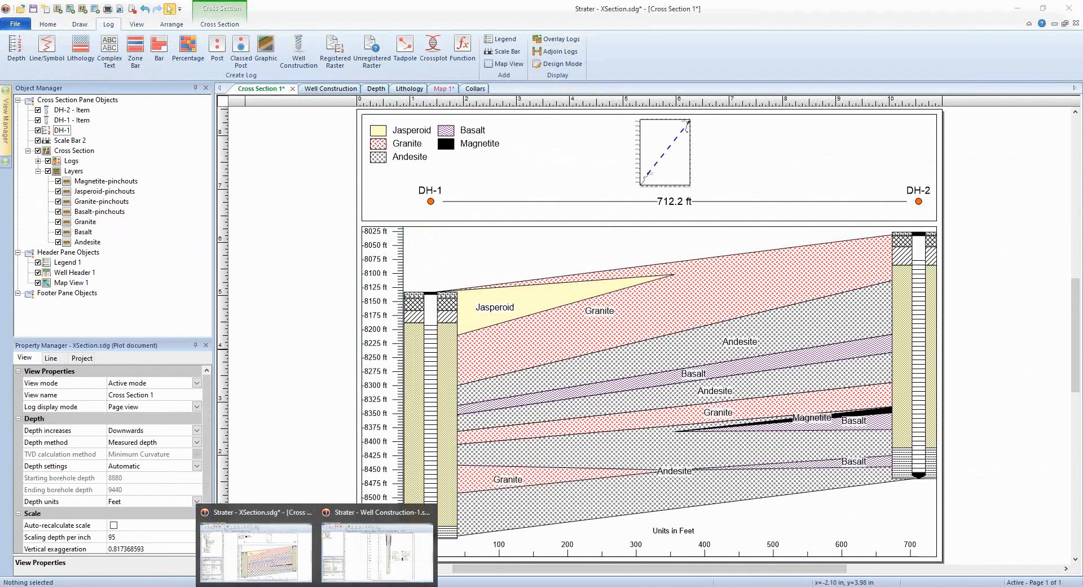
left_click(369, 571)
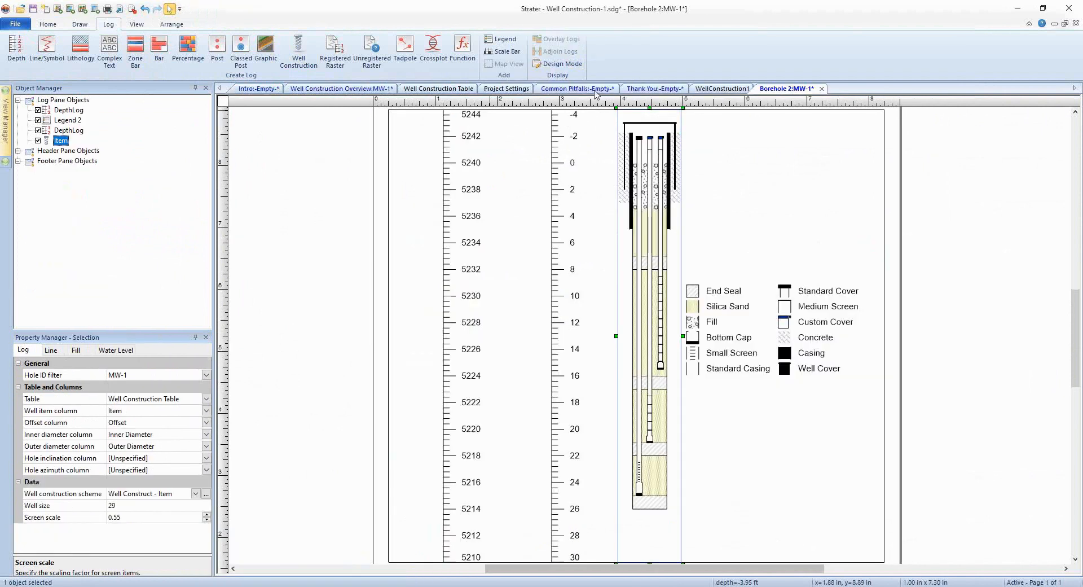